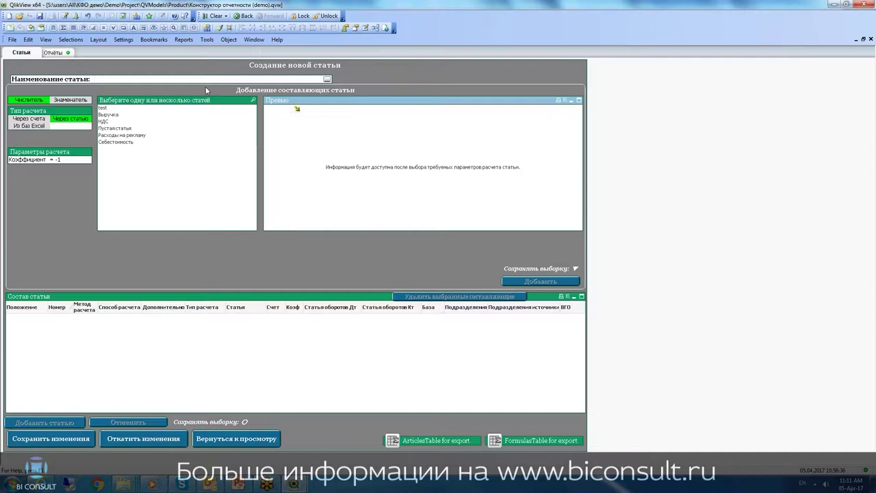
Step: Name the new article Товары and set its calculation to Через счета with the debit balance (Сальдо, Дебет)
text(N)
key(BackSpace)
text(Товары)
click(31, 119)
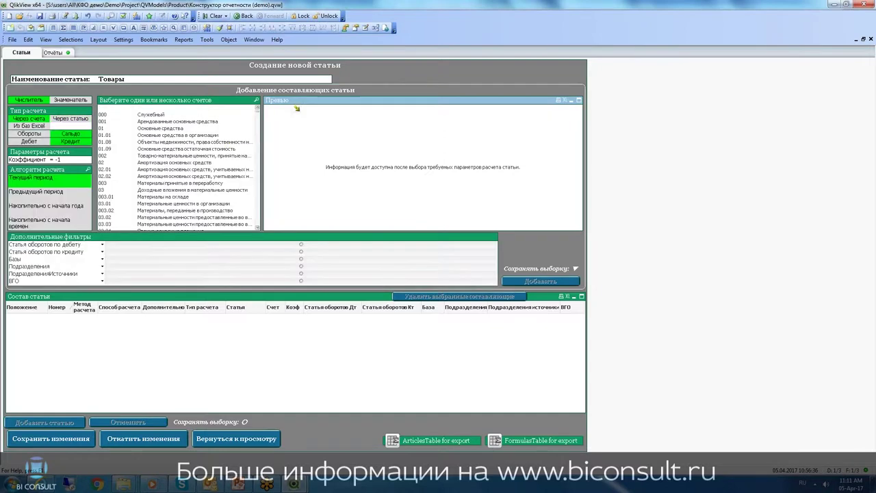
click(71, 135)
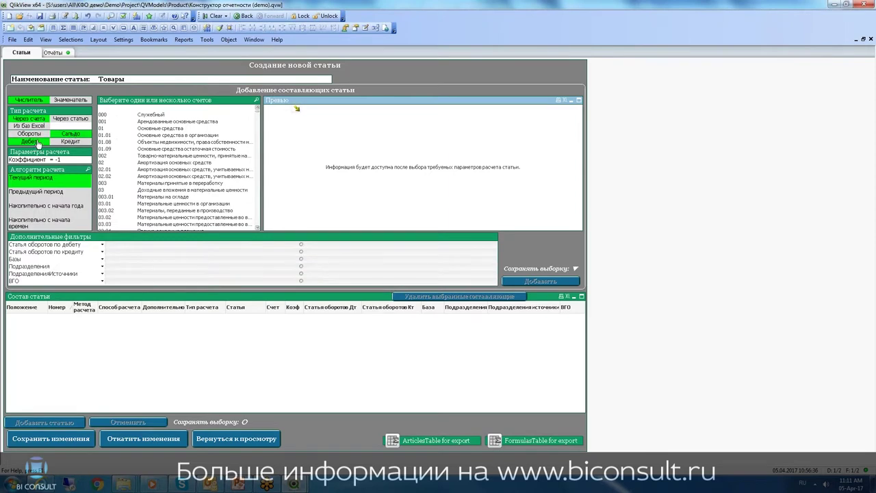
Step: Find account 41 Товары in the account list and select it for the article
click(256, 101)
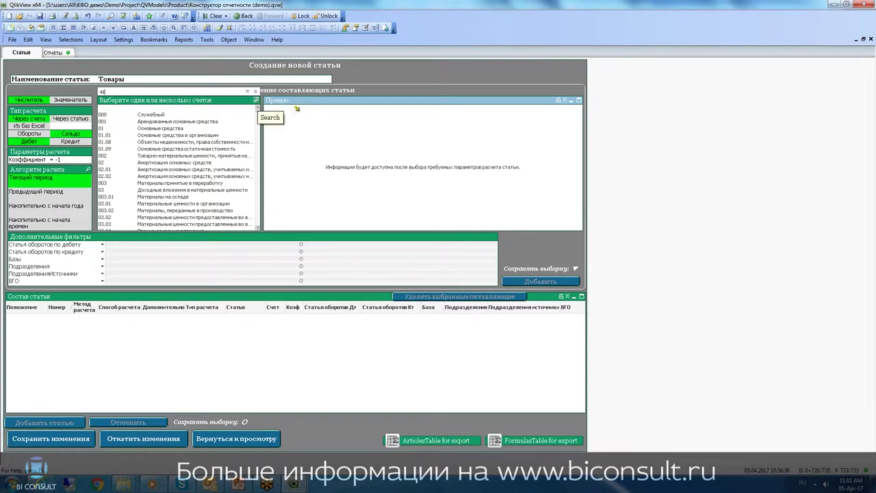
text(41)
click(124, 109)
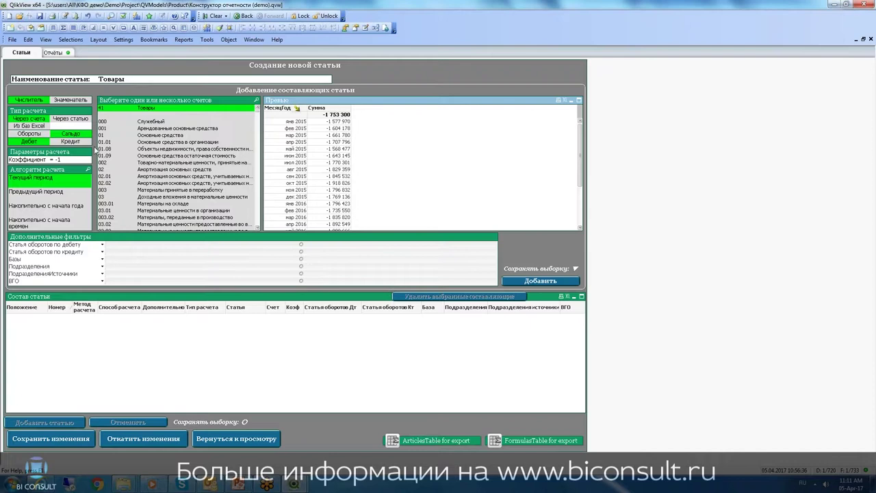
Step: Set the article's coefficient to 1 and review the monthly amounts in the preview
click(64, 160)
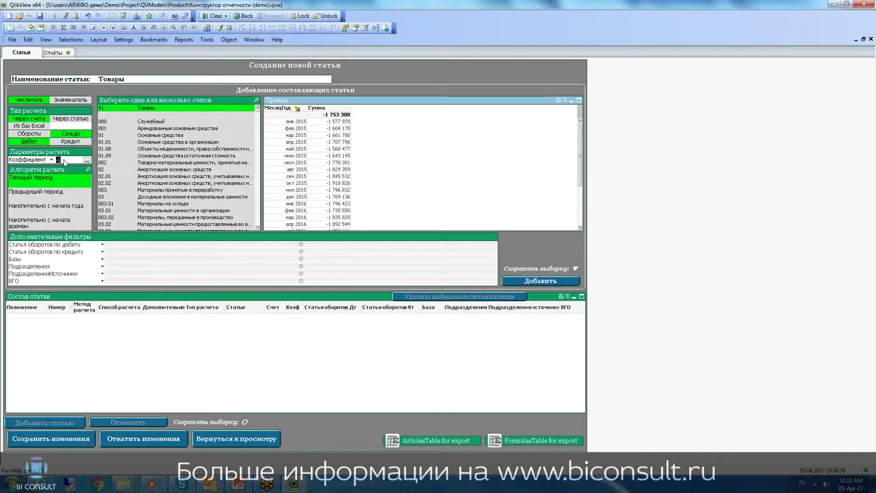
text(1)
key(Return)
scroll(314, 160, down, 3)
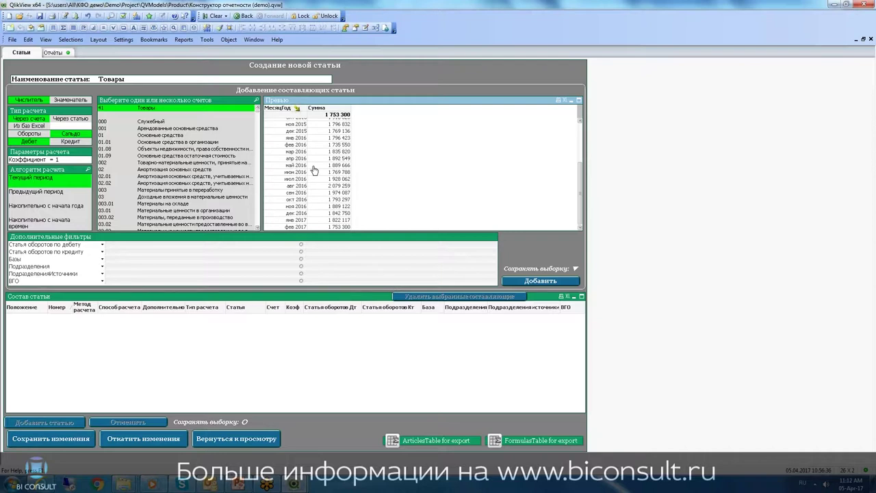
scroll(312, 171, up, 3)
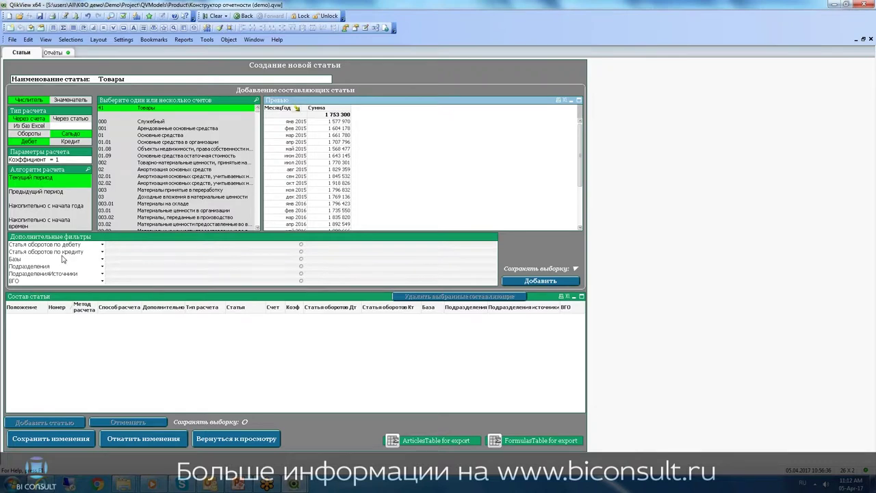
Step: Check the available Базы filter values, leave them unfiltered, add account 41 as a component and add the article Товары
click(24, 263)
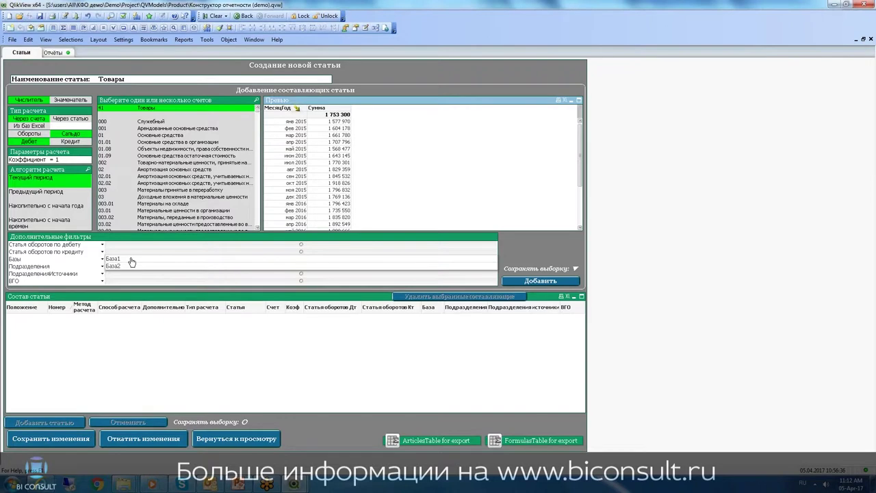
click(524, 247)
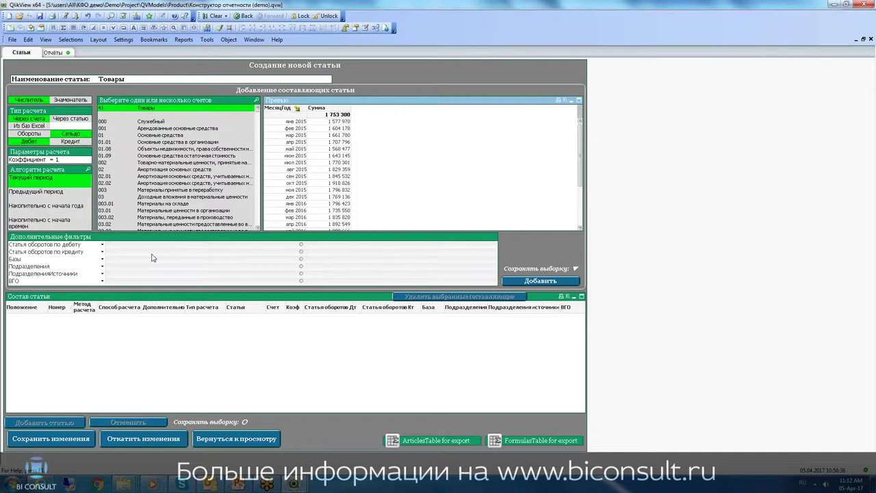
click(546, 285)
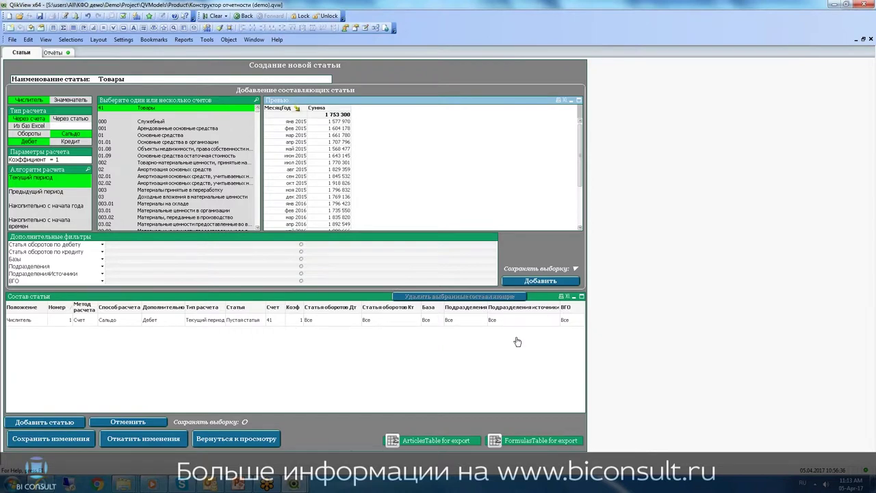
click(42, 422)
Step: Create the article Мпз with the debit balance of account 10 Материалы as its component
click(126, 82)
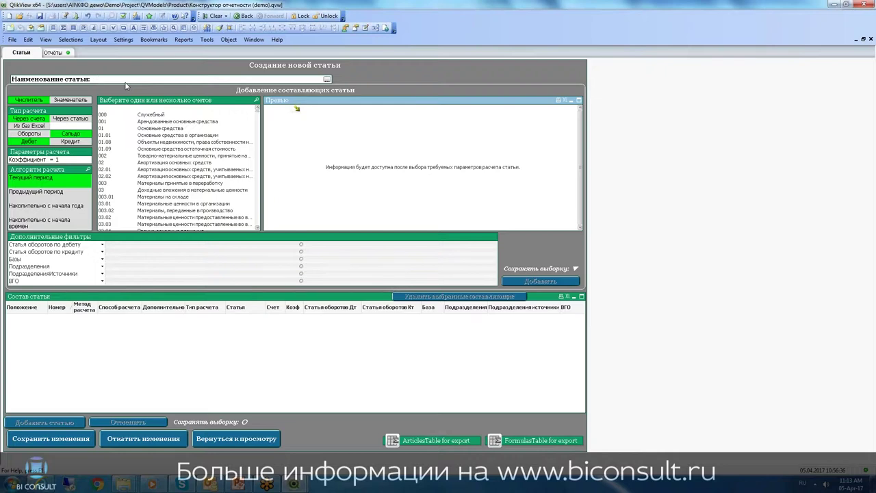
text(Мпз)
click(255, 101)
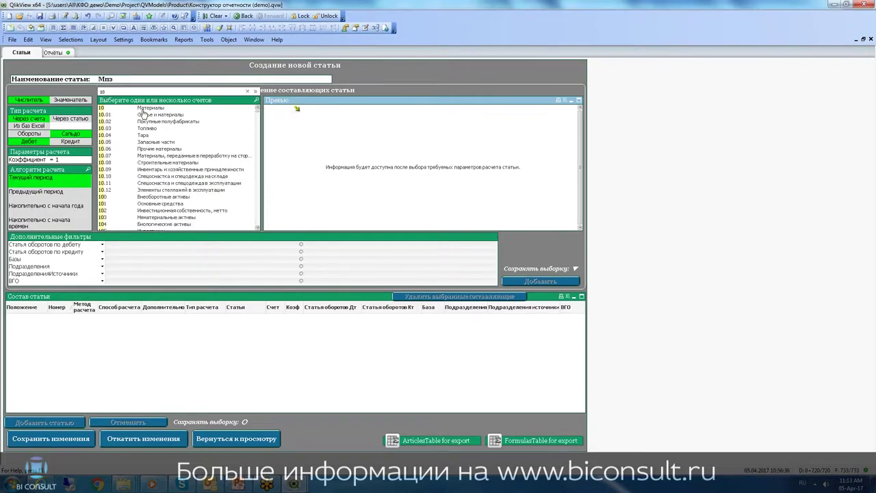
key(Return)
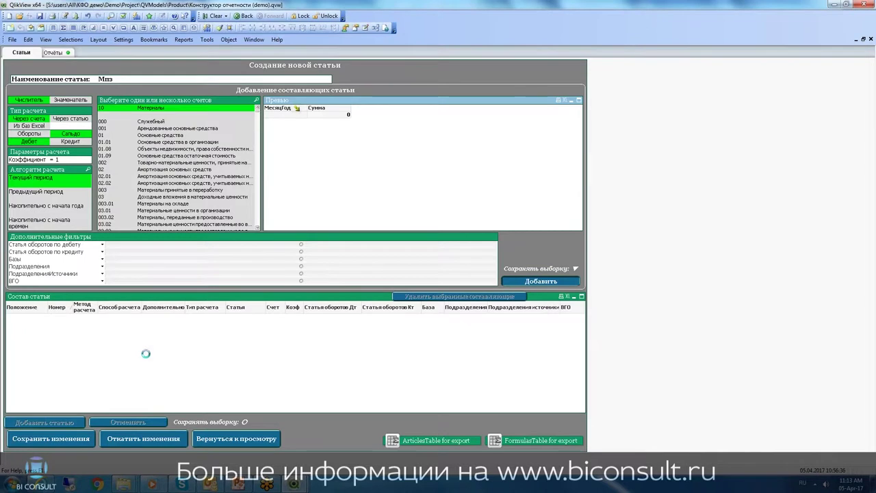
click(74, 425)
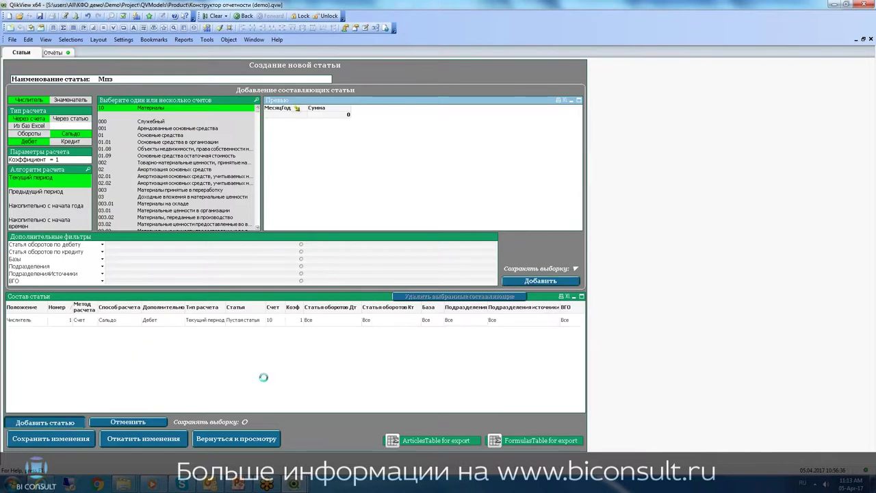
Step: Name the next article Дебиторская Задолженность and select account 62.01 Расчеты с покупателями и заказчиками for it
click(142, 82)
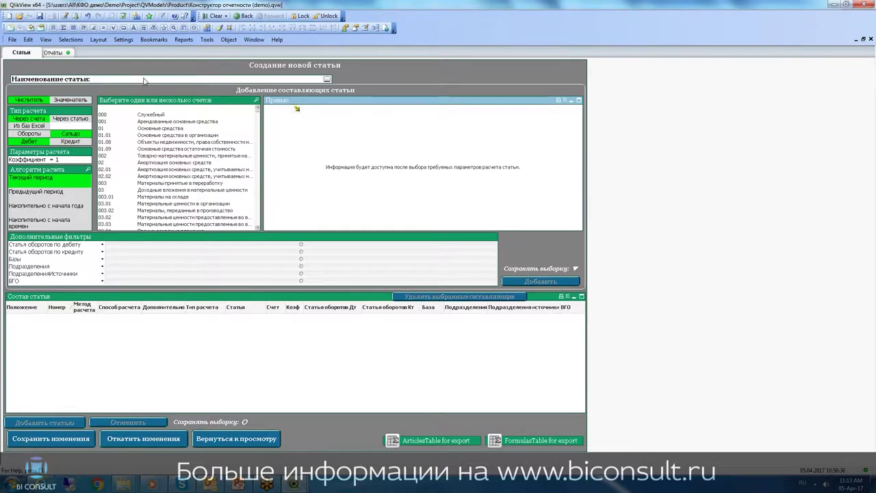
text(Дебе)
key(BackSpace)
text(иторская задолжени)
text(ость)
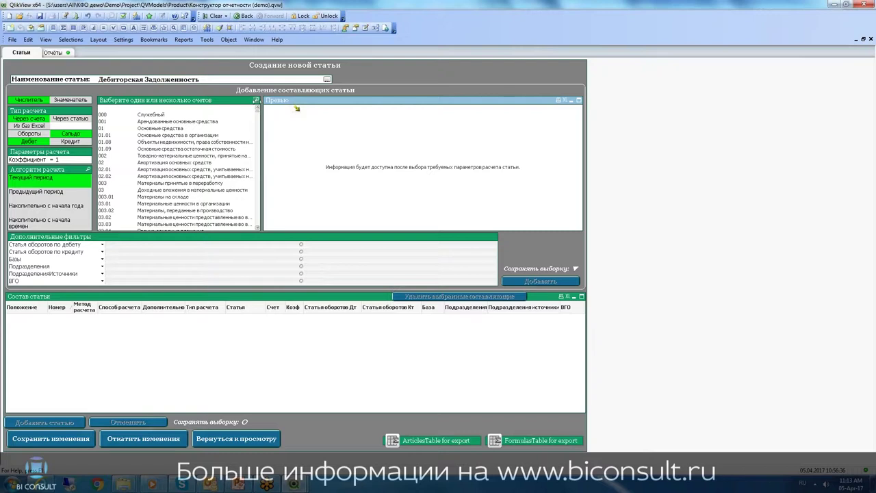
click(256, 101)
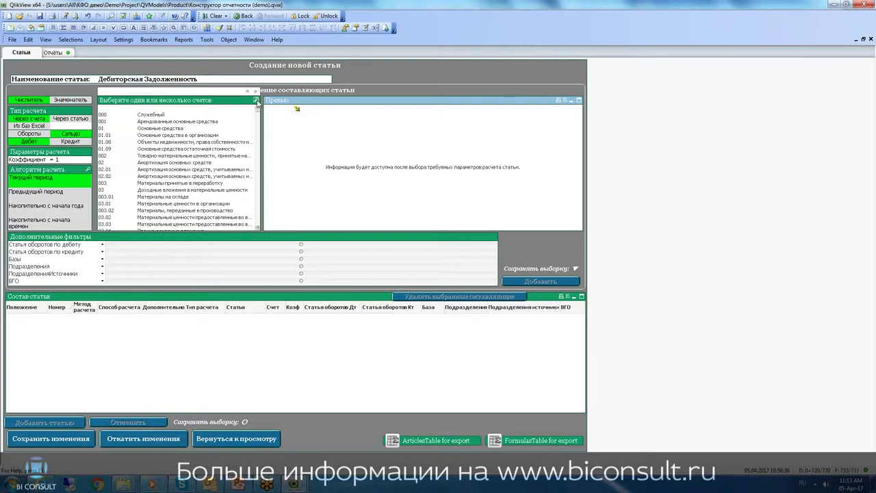
text(62)
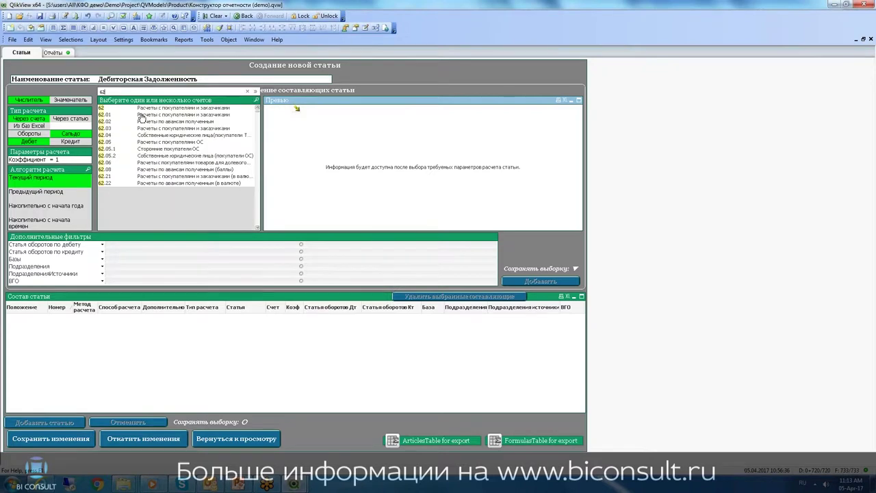
click(128, 115)
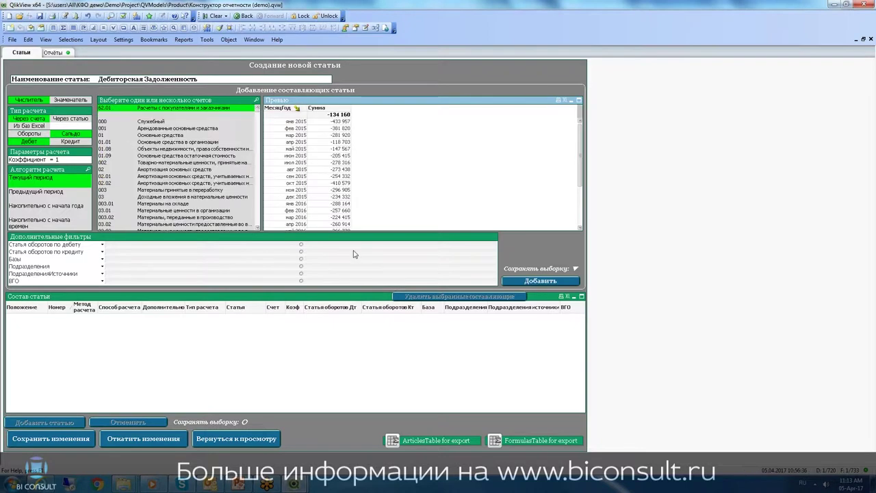
Step: Set the coefficient to -1, add account 62.01 as a component and add the article Дебиторская Задолженность
click(56, 159)
text(-1)
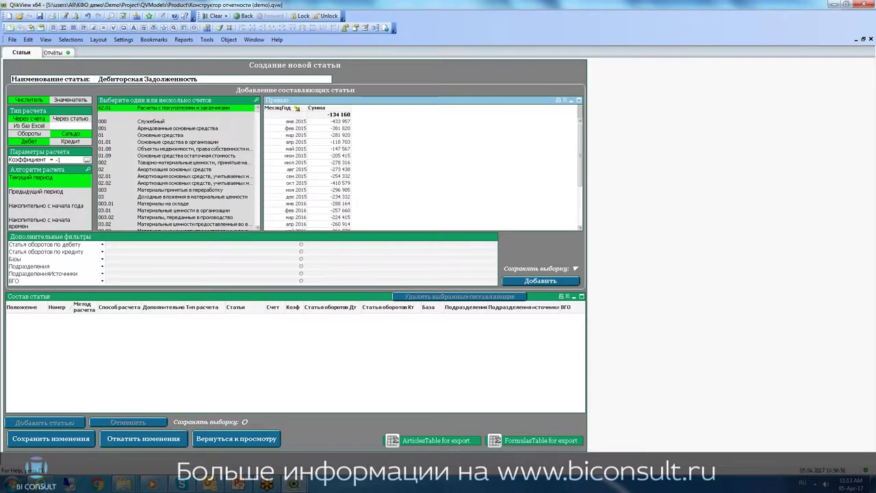
key(Return)
click(533, 280)
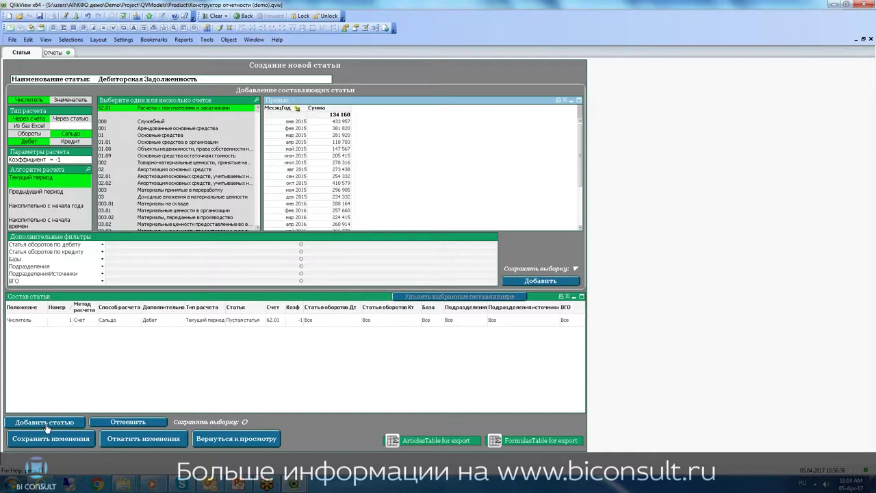
click(44, 422)
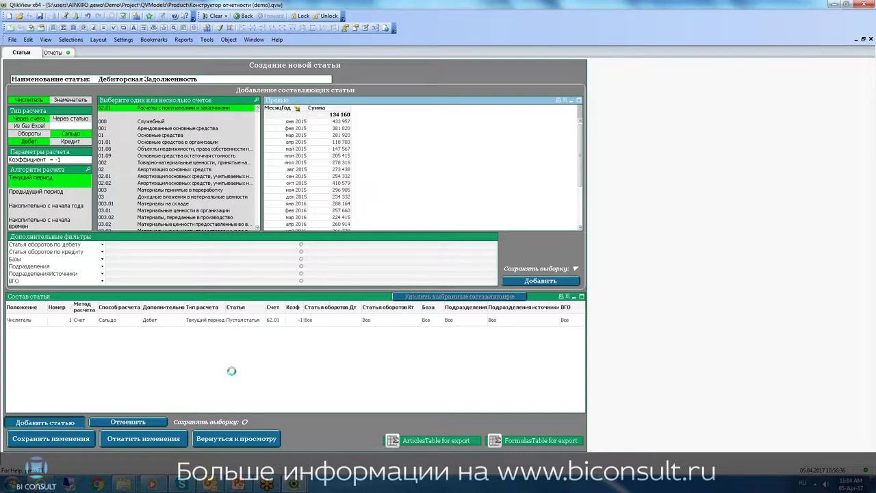
Step: Name the next article ДЗ СЮЛ and select account 62.04, Собственные юридические лица, for it
click(131, 80)
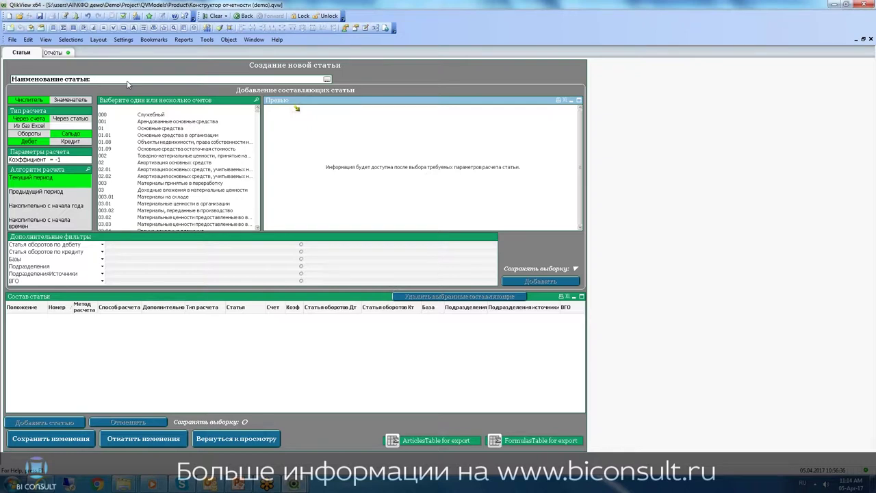
text(ДЗ СЮЛ)
click(257, 102)
text(62)
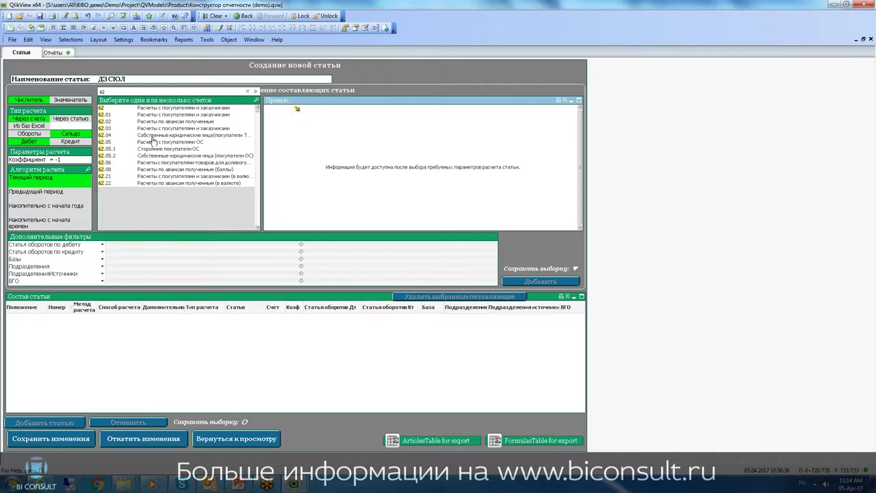
click(164, 135)
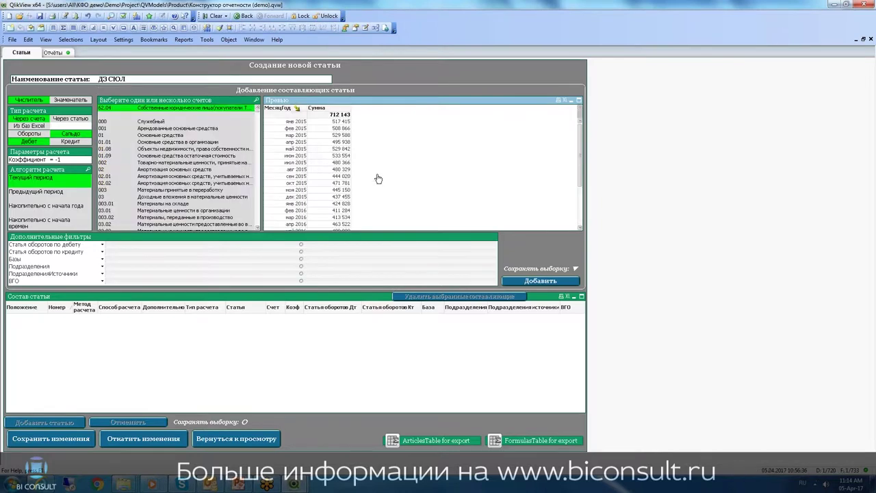
Step: Review the preview amounts, add account 62.04 as a component and add the article ДЗ СЮЛ
scroll(334, 183, down, 3)
scroll(325, 192, up, 3)
click(541, 280)
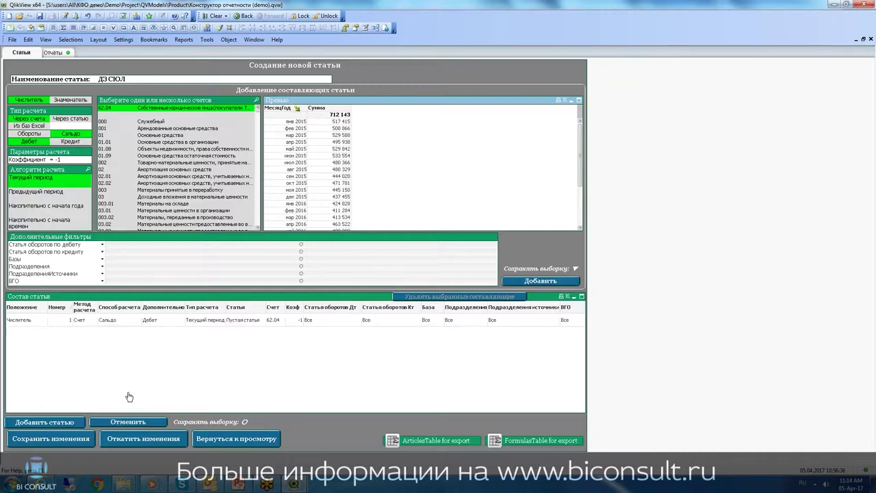
click(58, 424)
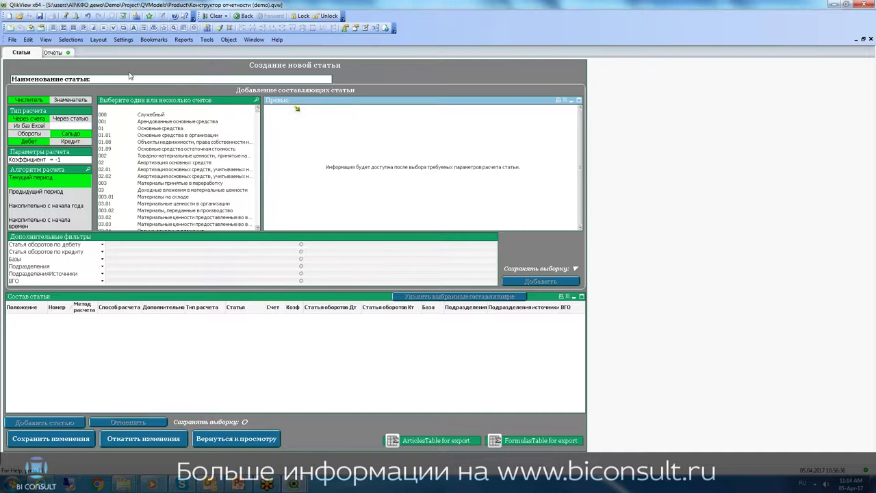
Step: Enter Денежные срелства банк as the name of the next article
click(127, 79)
text(Дене)
text(жные сре)
text(лст)
text(ы)
text(тва банк)
Step: Select account 51 Счета в банках, add it as the article's component and add the bank funds article
click(256, 99)
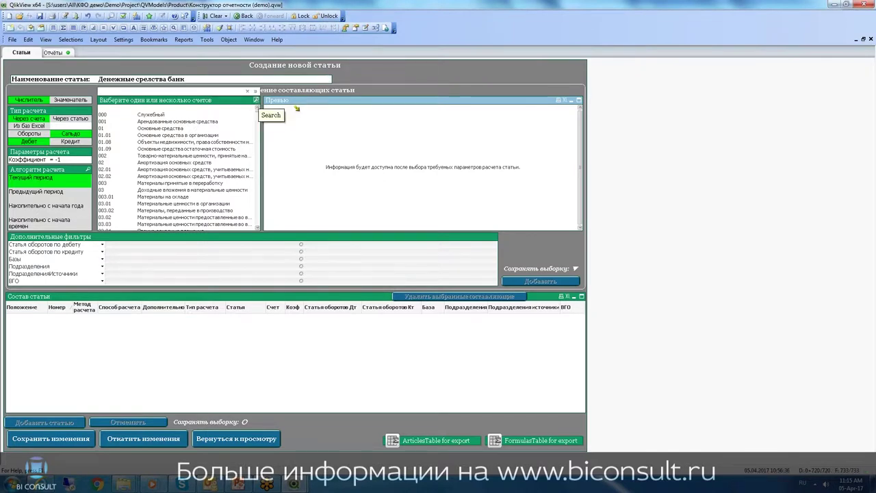
text(51)
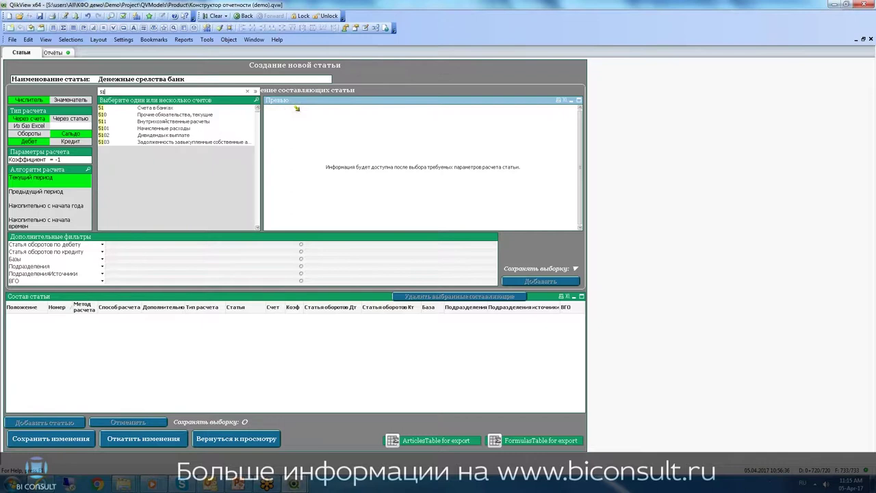
click(146, 109)
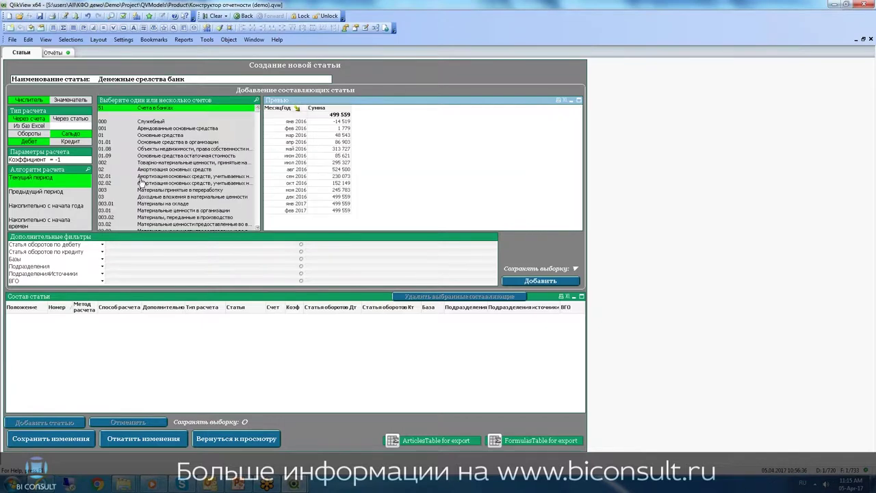
click(526, 282)
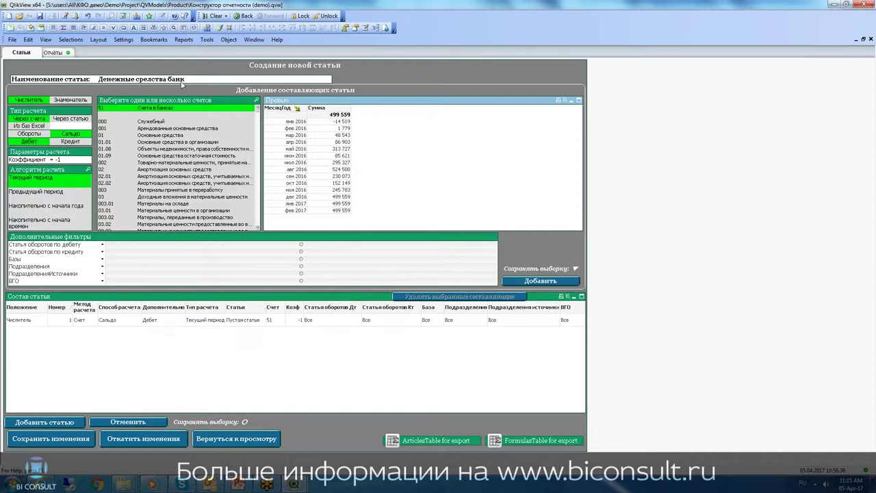
click(44, 422)
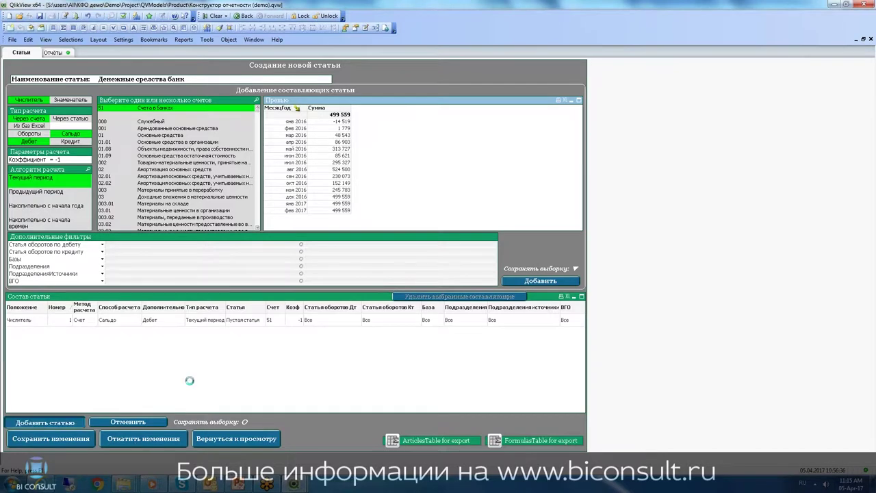
Step: Create the article Денежные средства Касса with account 50 Касса as its component
click(138, 80)
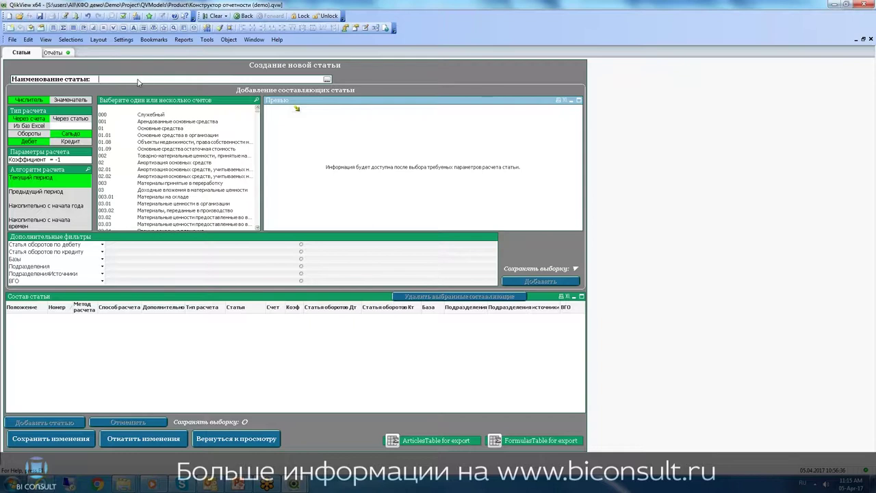
text(Денежные средства Касса)
click(258, 100)
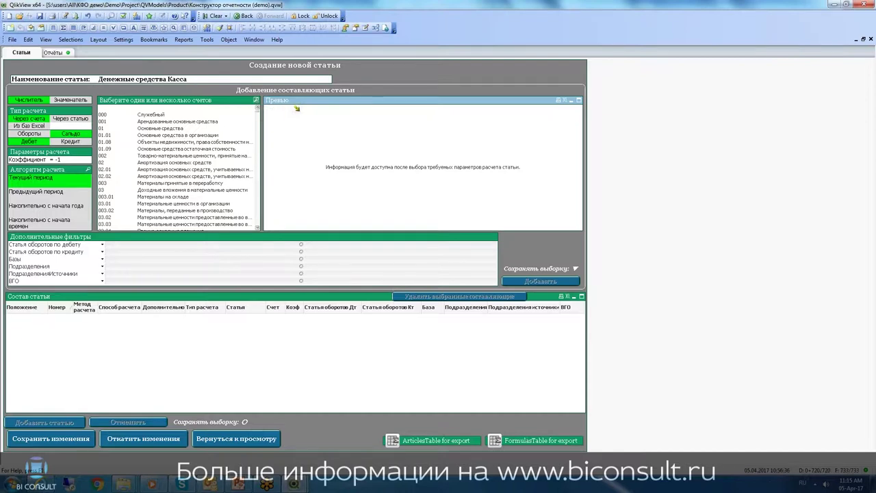
click(256, 101)
text(50)
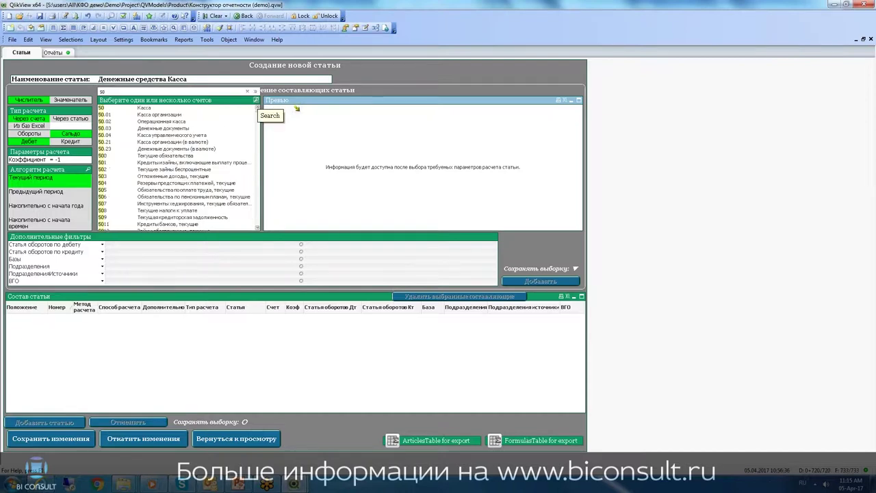
click(173, 110)
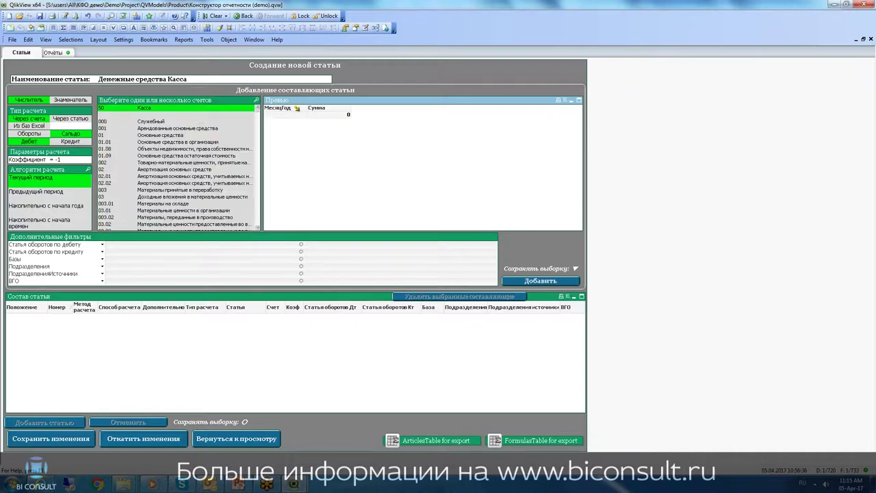
click(541, 281)
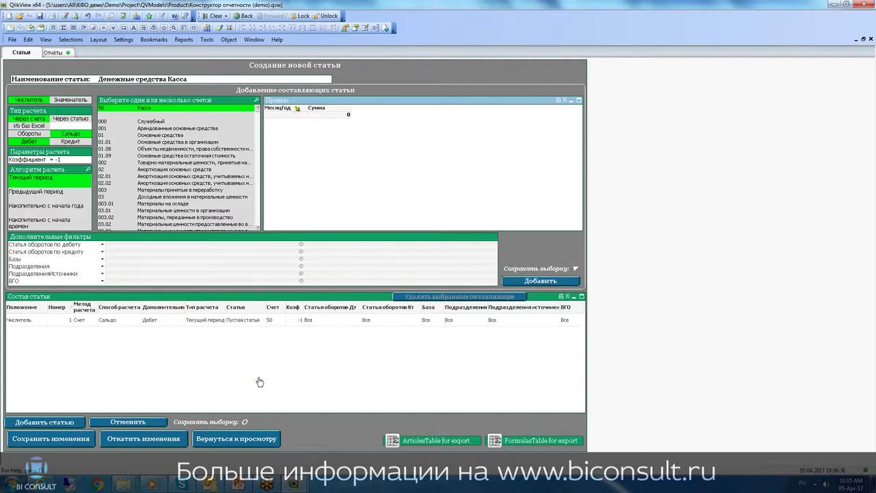
click(43, 422)
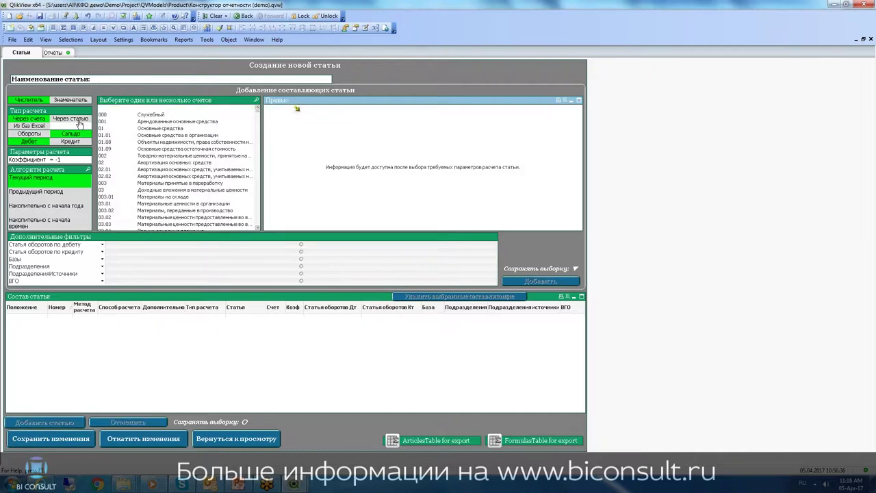
Step: Name the next article Дебиторская задолжность итого and set its calculation type to Через статью
click(116, 77)
text(Дебиторская задолженность итого)
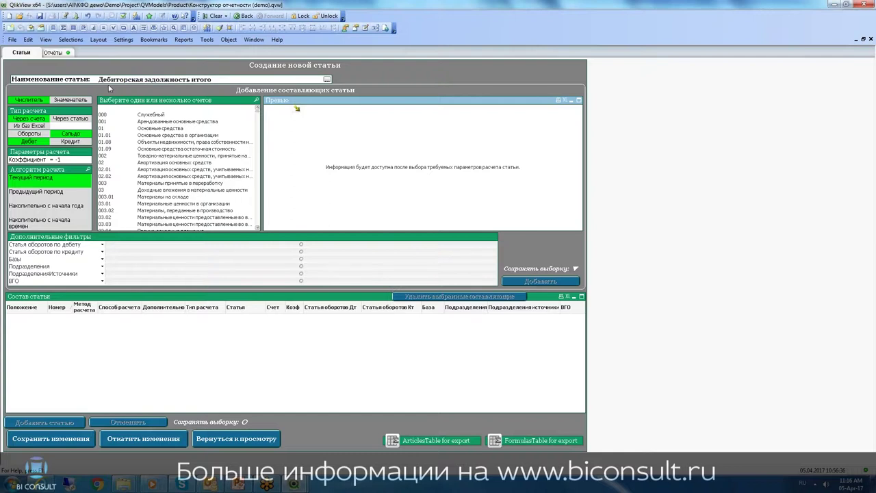
click(70, 118)
key(Return)
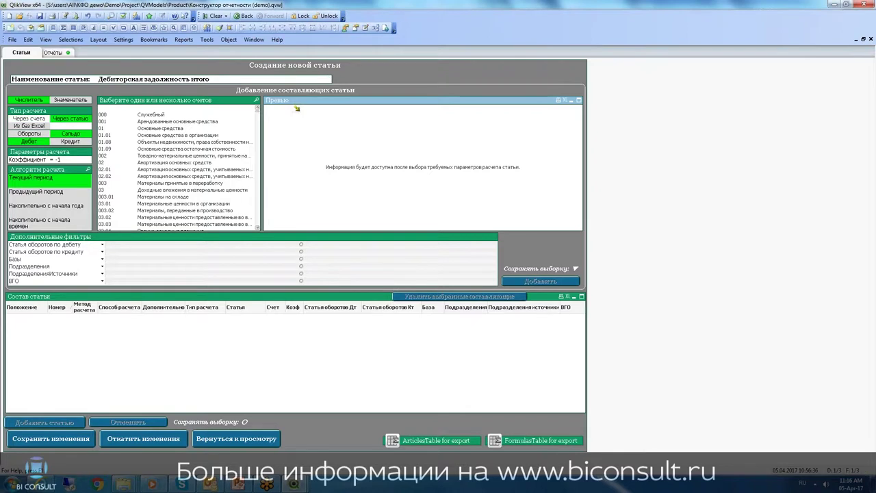
click(71, 137)
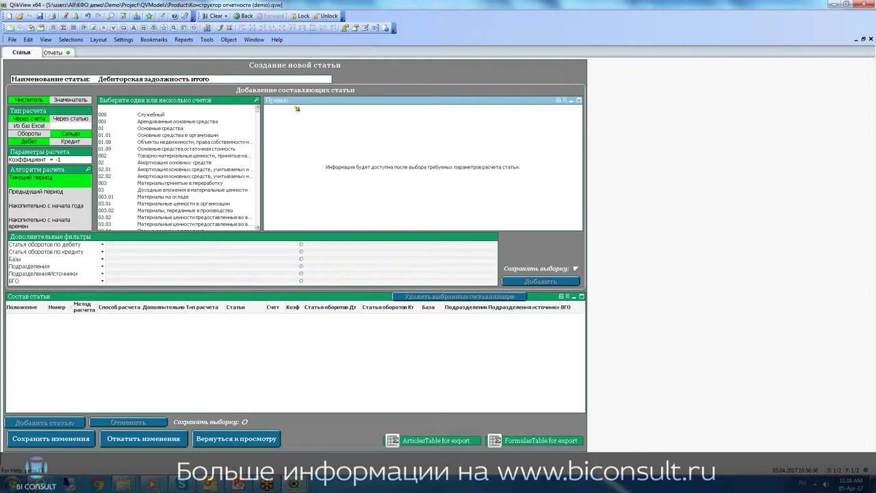
click(62, 120)
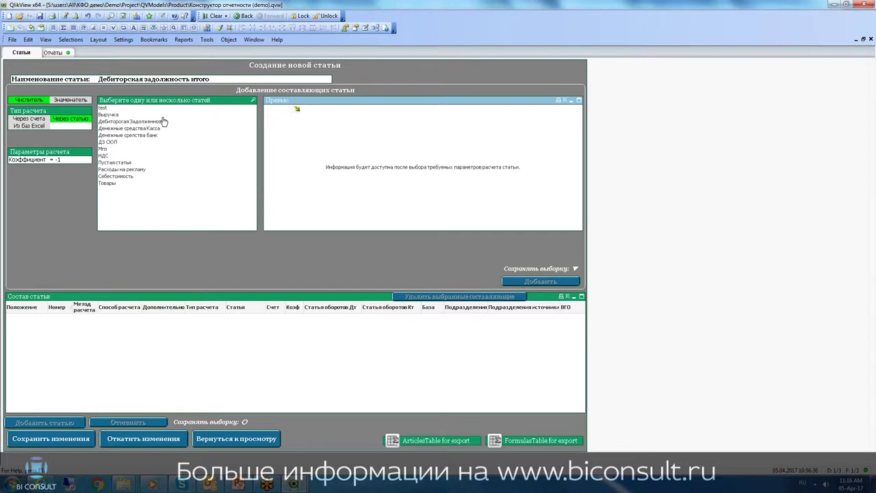
Step: Add the articles Дебиторская Задолженность and ДЗ СЮЛ as components and add the receivables total article
click(127, 122)
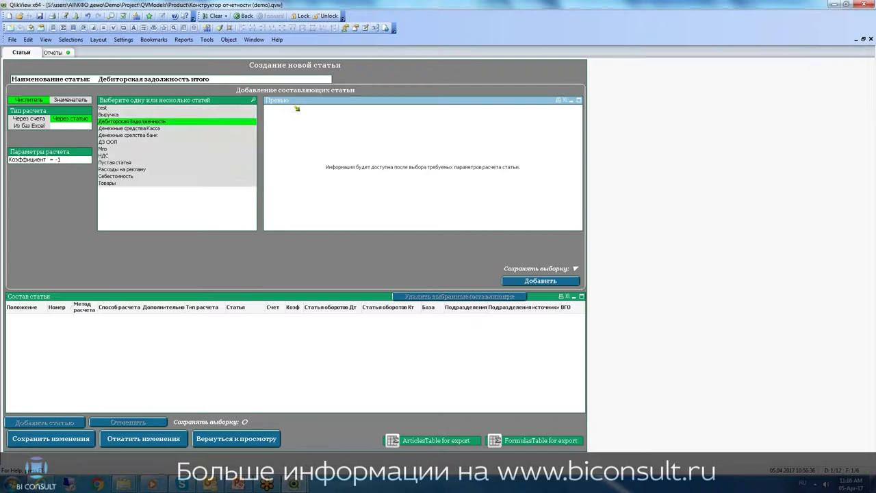
ctrl+click(118, 140)
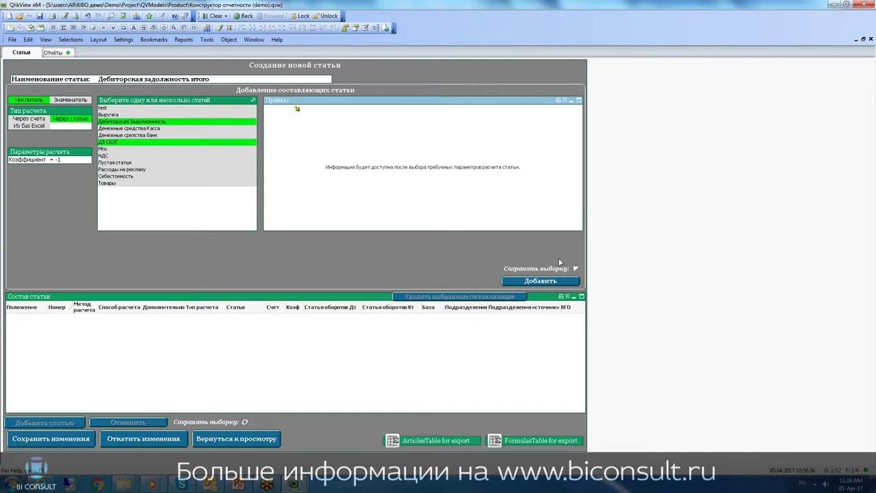
click(540, 281)
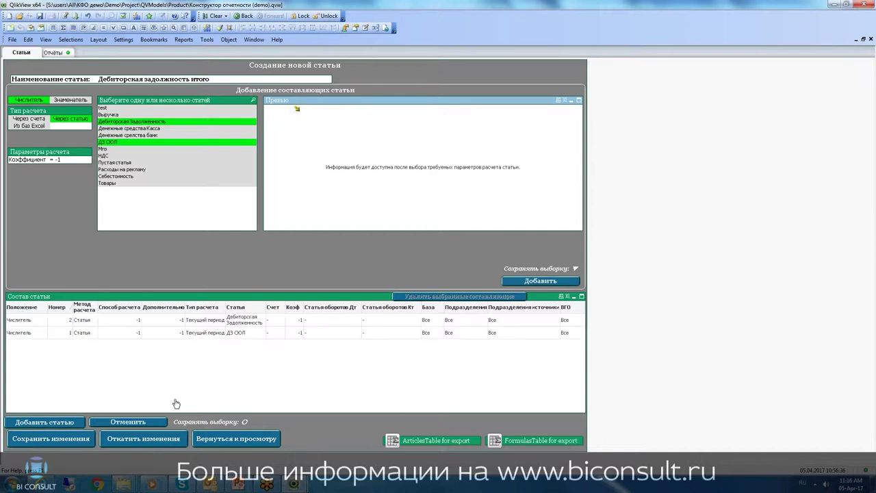
click(43, 424)
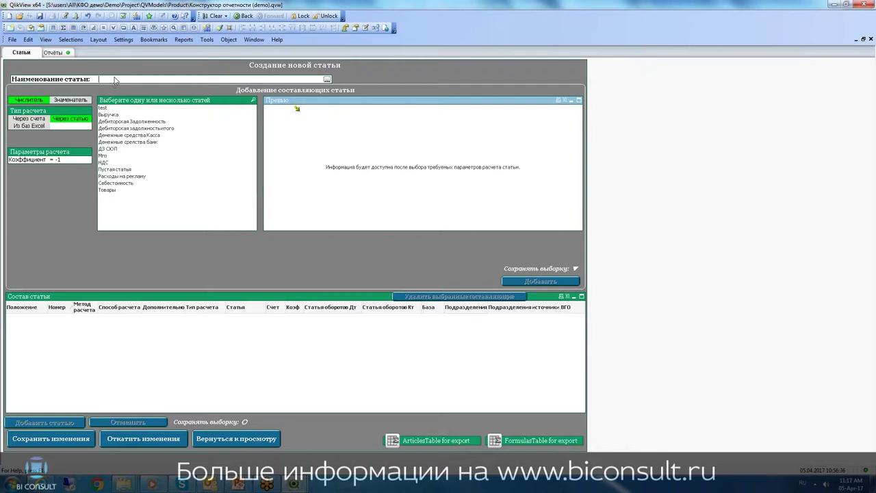
Step: Create the article Денежные Средства from the articles Денежные средства Касса and Денежные срелства банк
text(Д)
key(BackSpace)
text(енежные Средства)
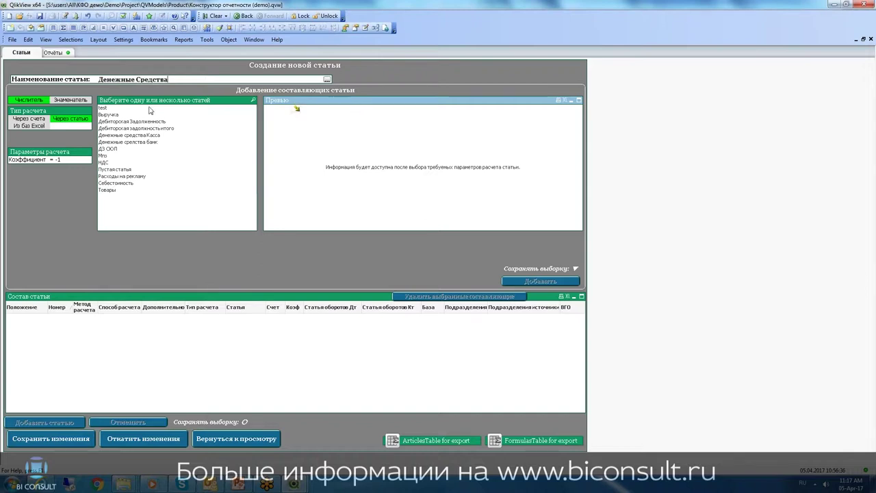
click(136, 136)
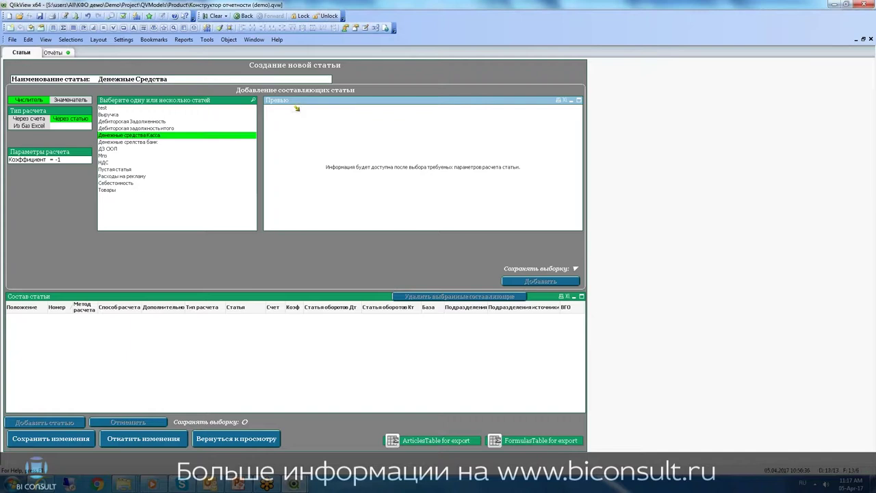
ctrl+click(136, 142)
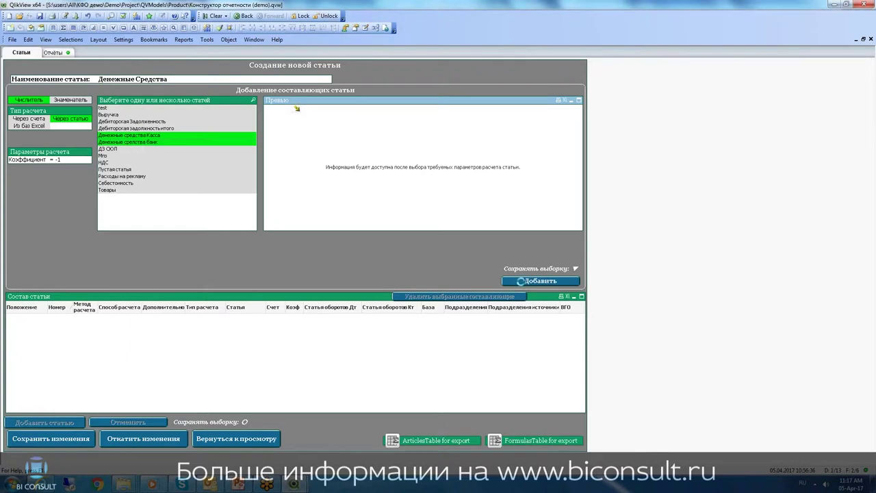
click(541, 282)
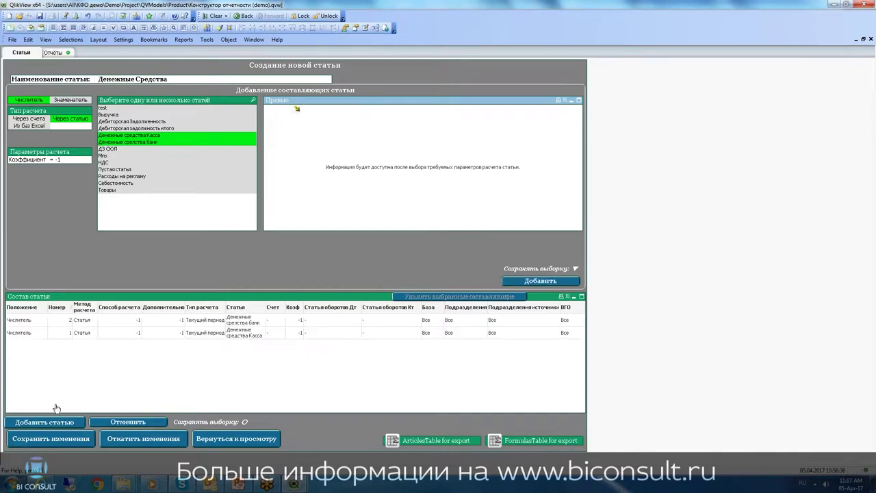
click(69, 423)
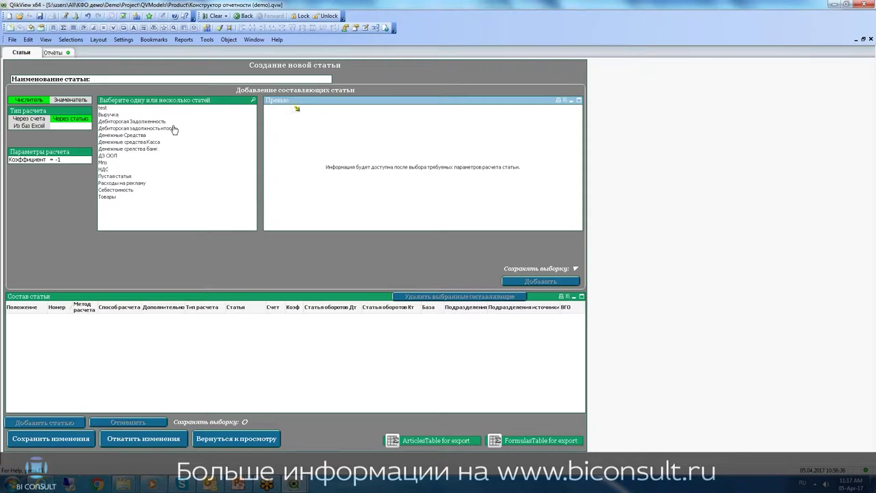
Step: Name the next article Оборотные Активы and add Дебиторская Задолженность, Денежные Средства, Товары, Мпз and НДС as its components
text(Оборотные Активы)
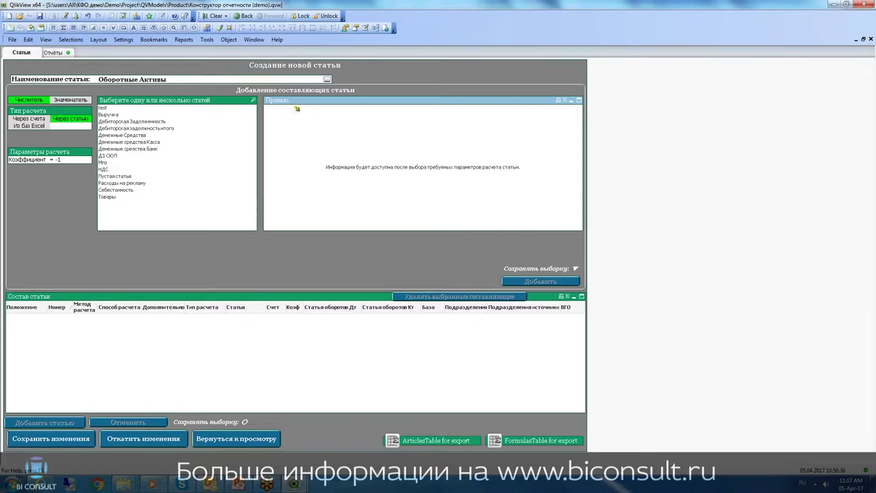
click(148, 123)
ctrl+click(140, 136)
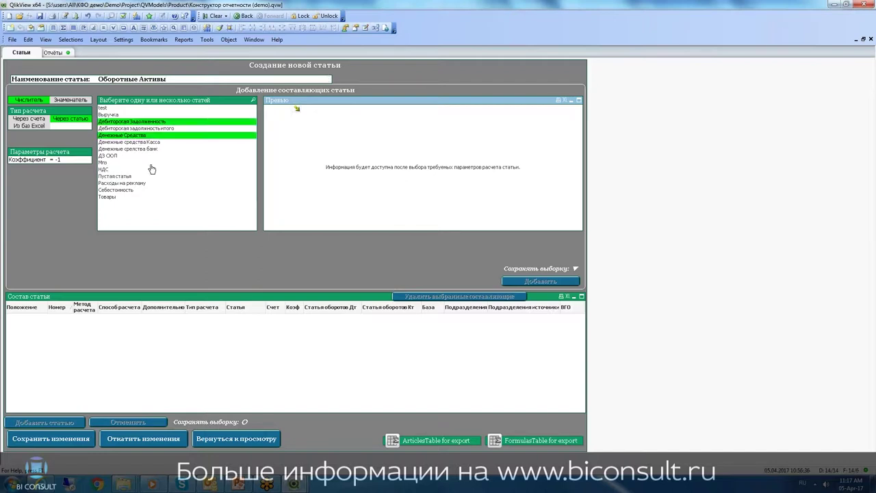
ctrl+click(126, 198)
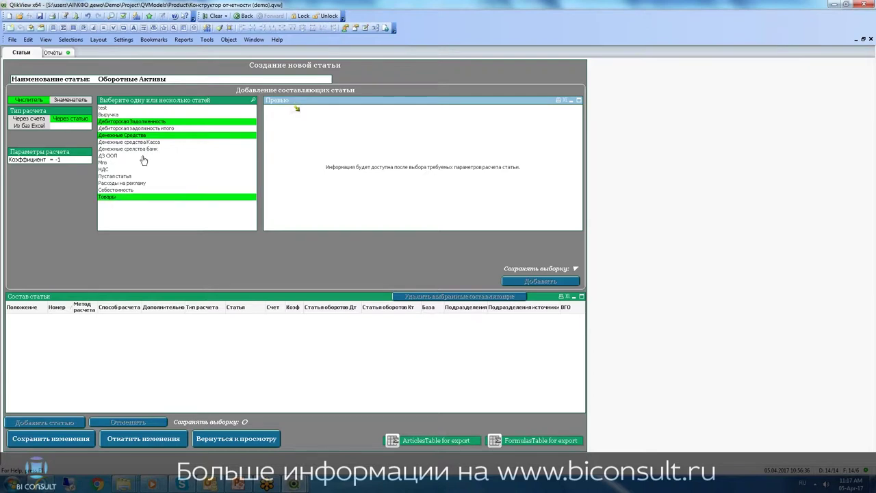
ctrl+click(121, 163)
ctrl+click(121, 170)
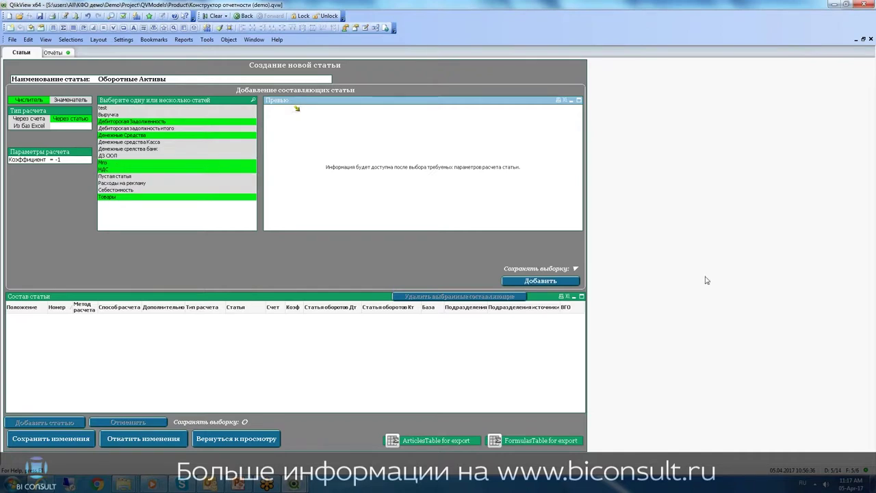
click(541, 281)
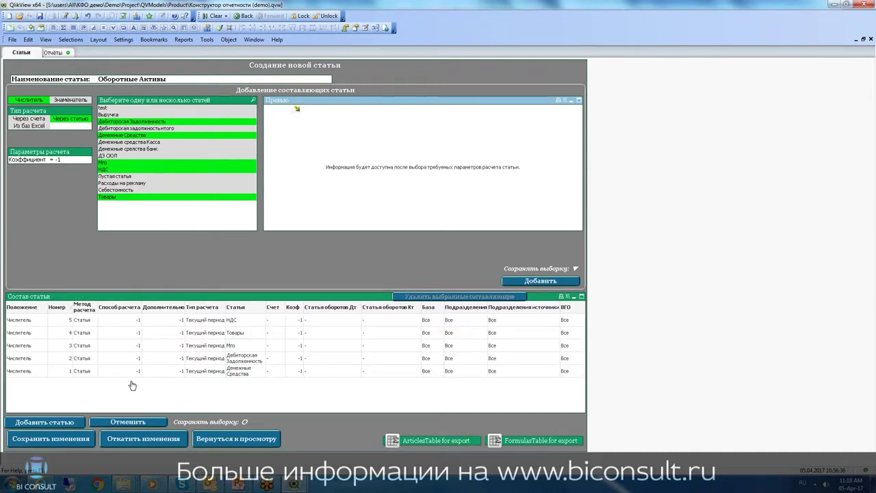
Step: Add the article Оборотные Активы and save the changes to the formulas and articles
click(44, 422)
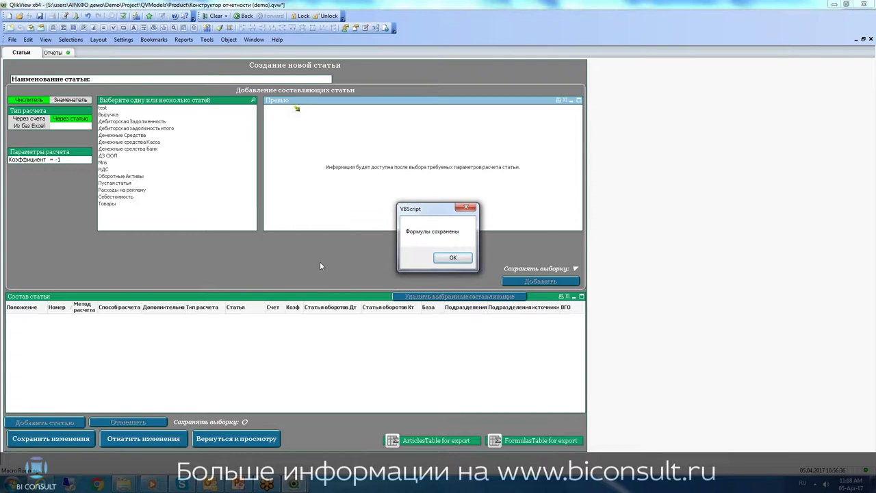
click(452, 258)
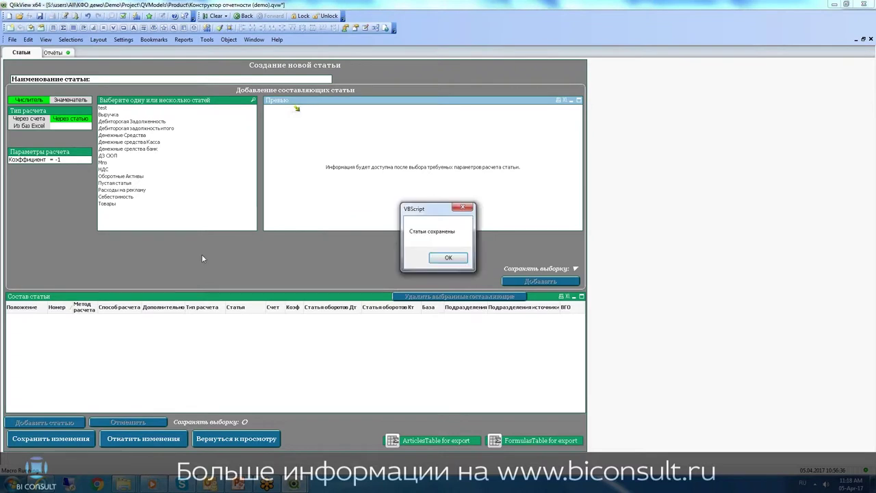
click(449, 257)
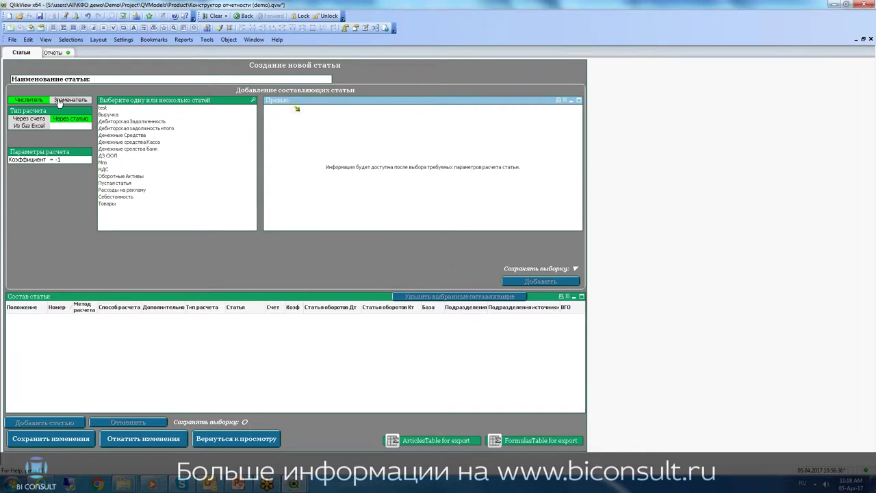
Step: Set the calculation type to Через счета and name the next article Заемные Средства
click(26, 121)
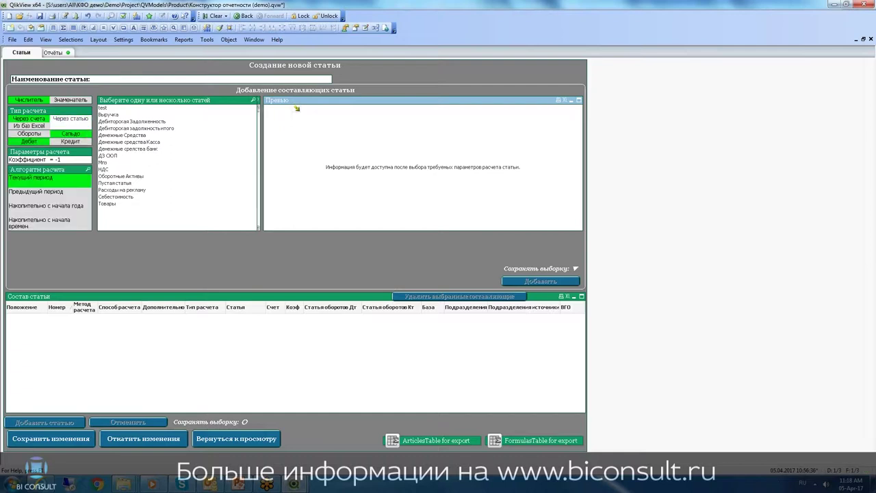
click(181, 80)
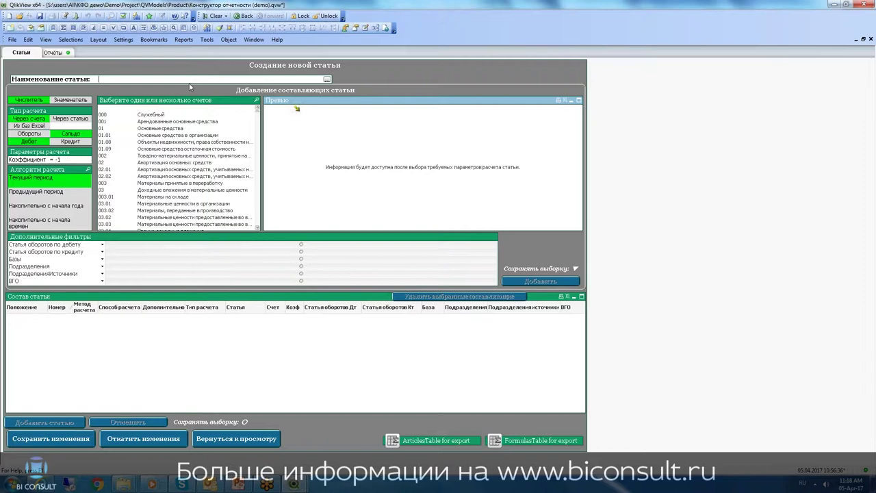
text(Заемные Средс)
key(BackSpace)
text(тва)
Step: Select account 66 Расчеты по краткосрочным кредитам и займам, add it as a component and add the borrowed funds article
click(255, 100)
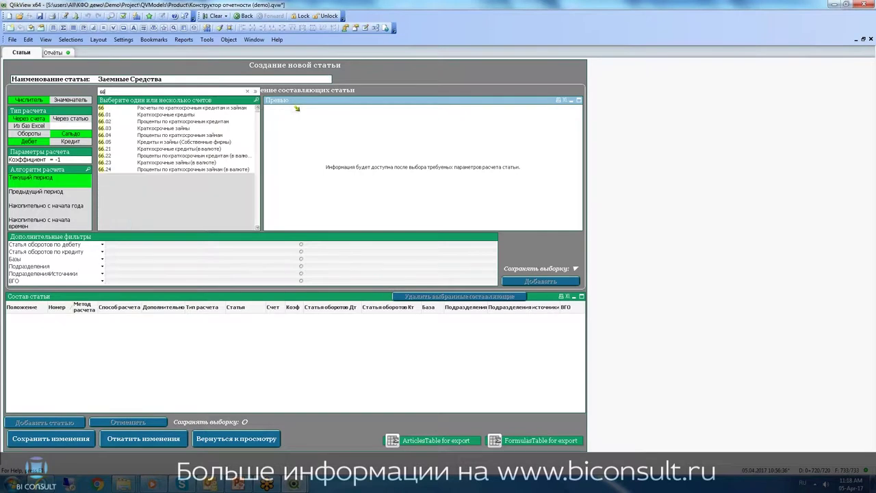
click(167, 108)
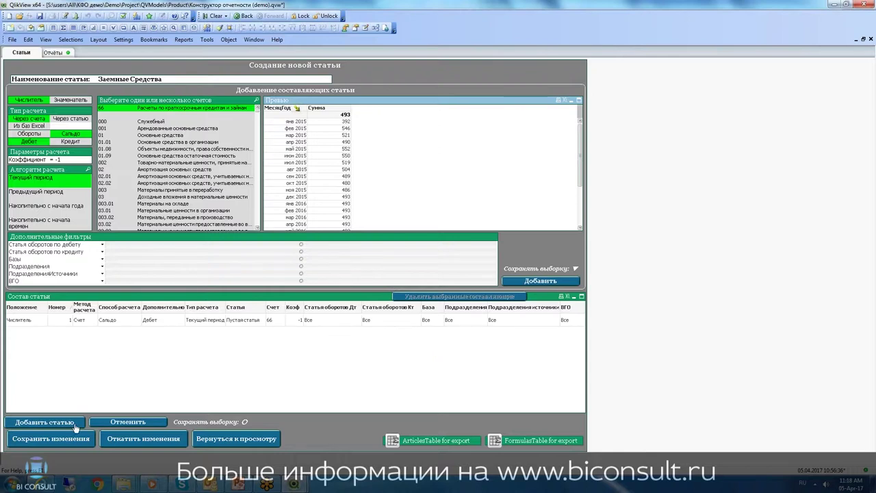
click(87, 426)
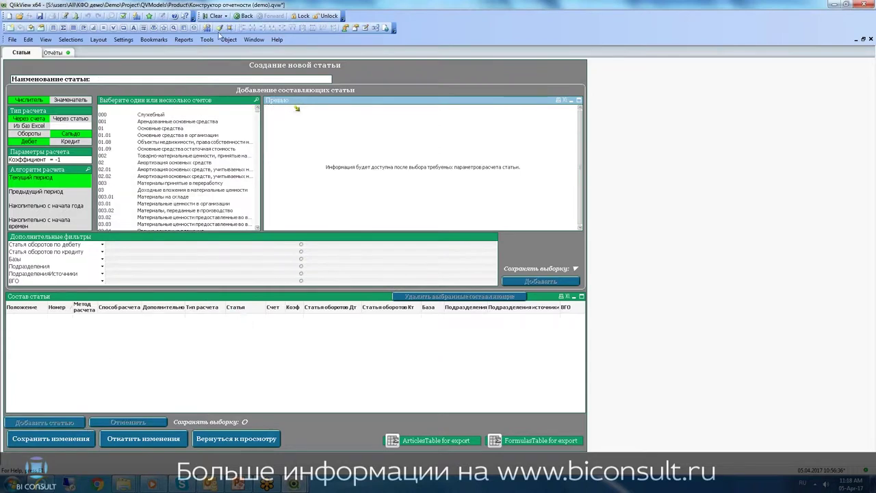
Step: Enter Кредиторская Задолженноть as the name of the next article
click(158, 81)
text(Кредт)
key(BackSpace)
text(иторская З)
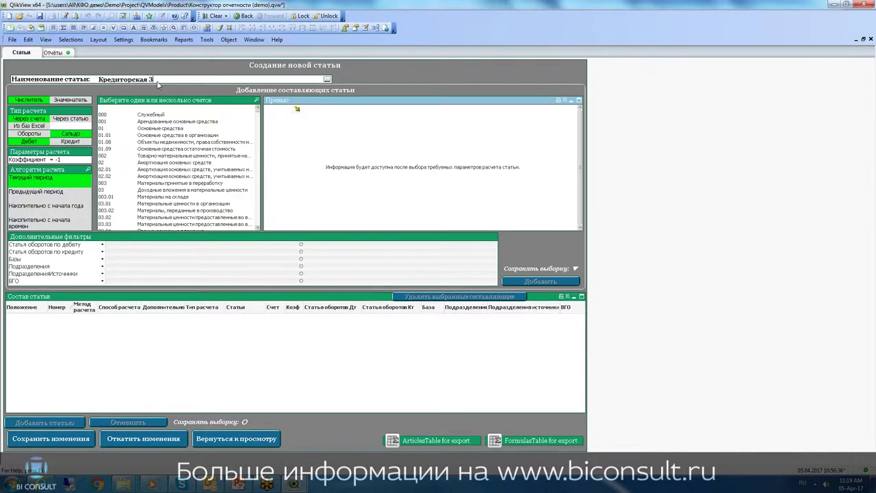
text(адолженность )
text(п)
key(BackSpace)
key(Return)
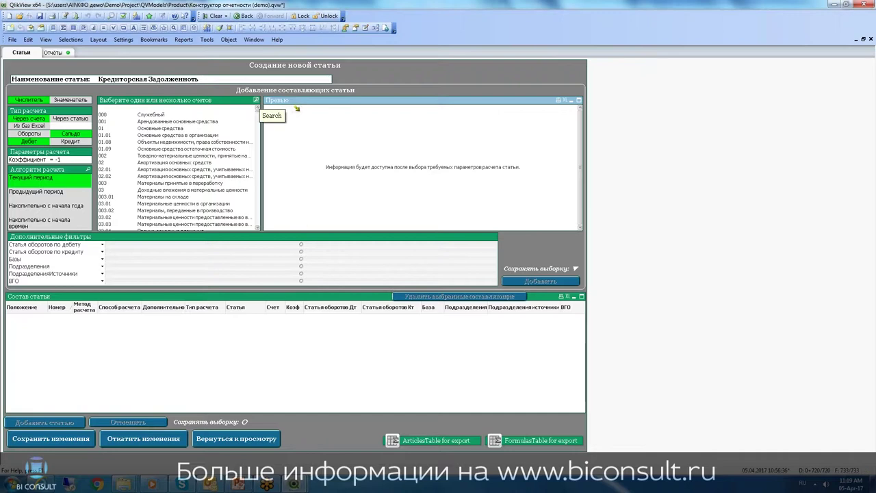
click(255, 101)
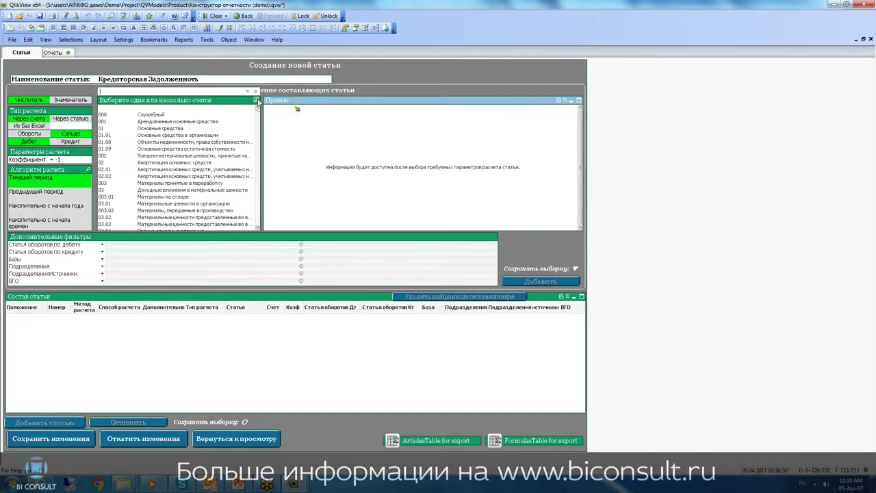
text(60)
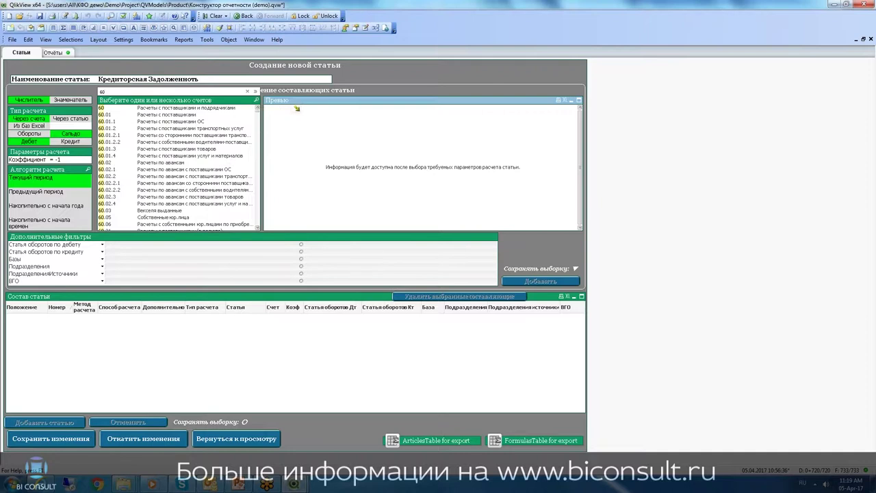
key(Escape)
Step: Switch the balance side to Кредит, add account 60.01 Расчеты с поставщиками as a component and add the payables article
ctrl+click(75, 141)
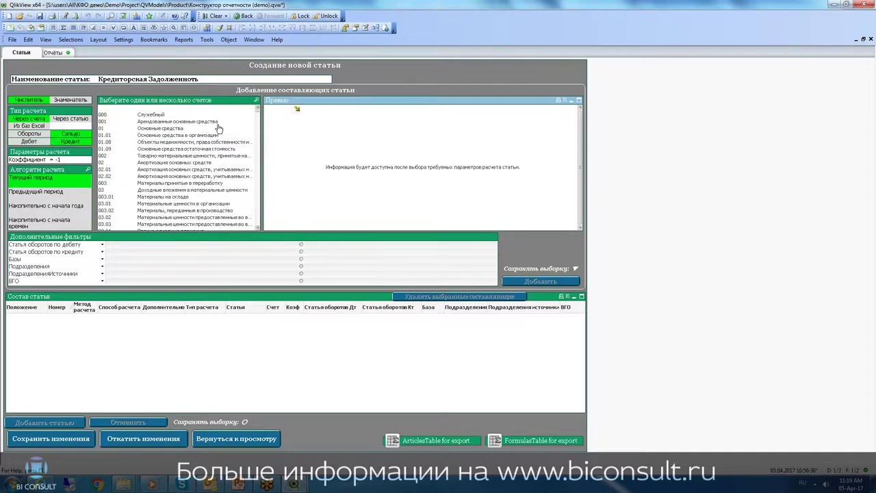
click(255, 100)
text(60)
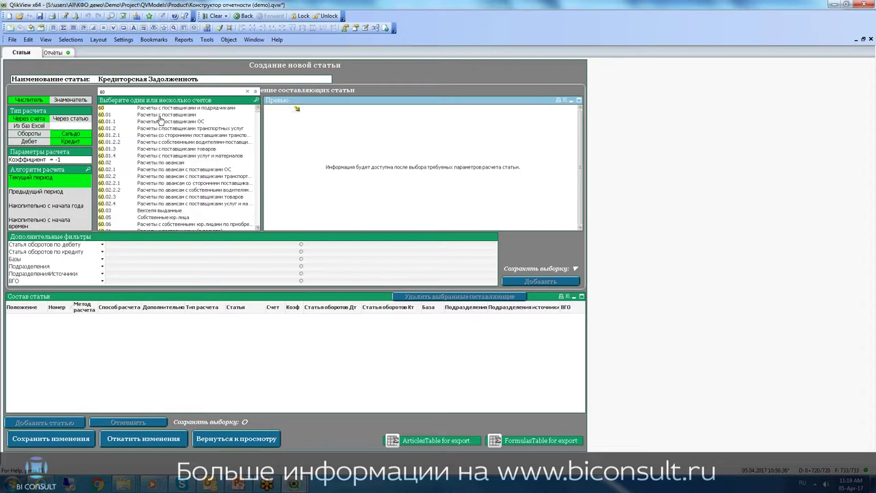
click(159, 114)
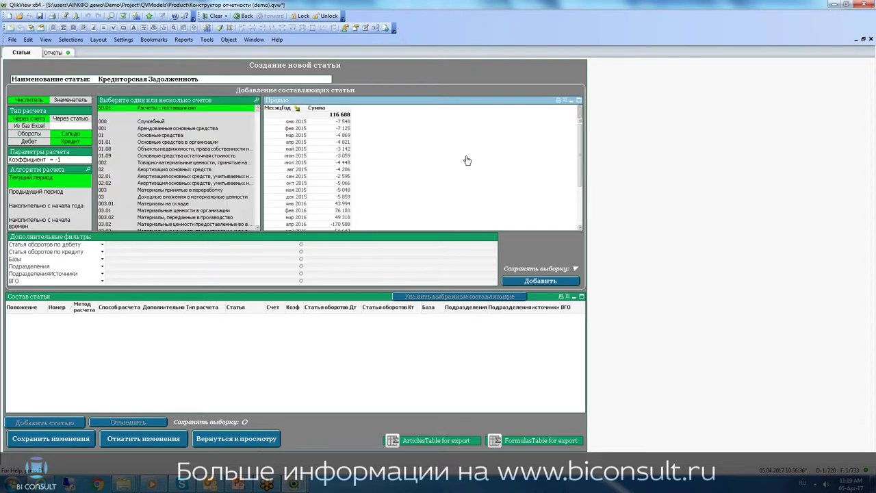
click(541, 281)
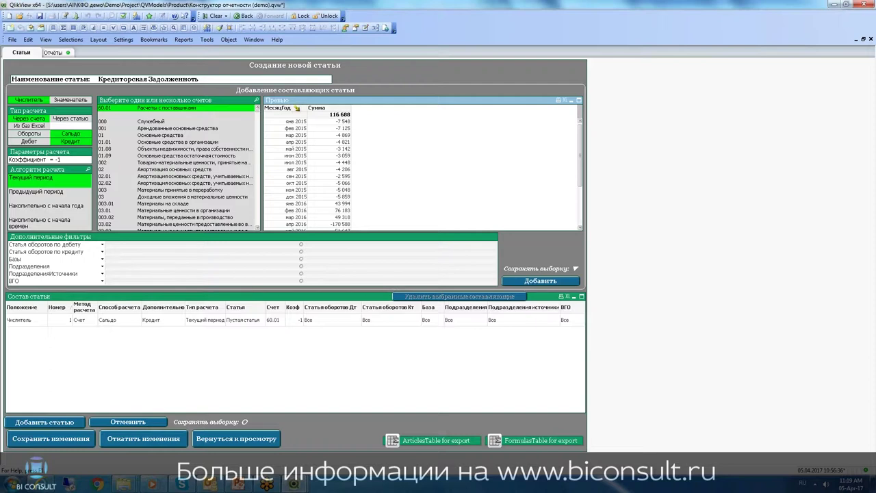
click(44, 421)
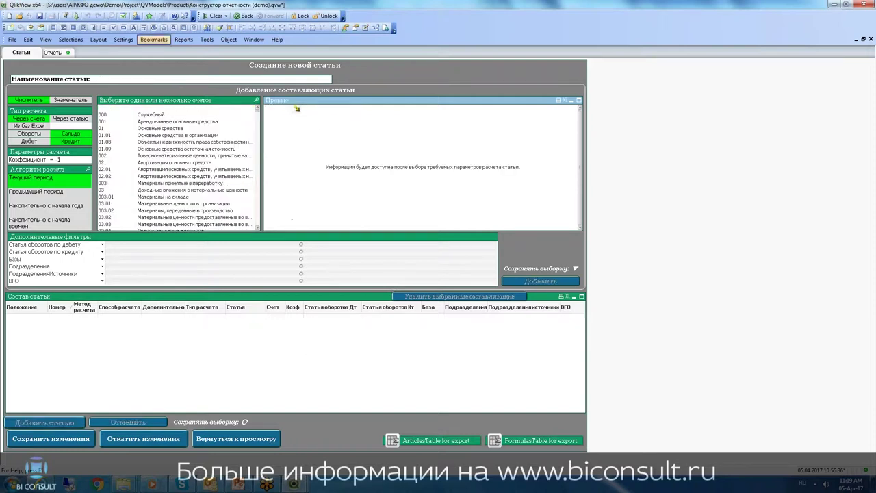
Step: Create the article Задолженность перед персоналом with account 70 Расчеты с персоналом по оплате труда as its component
click(110, 80)
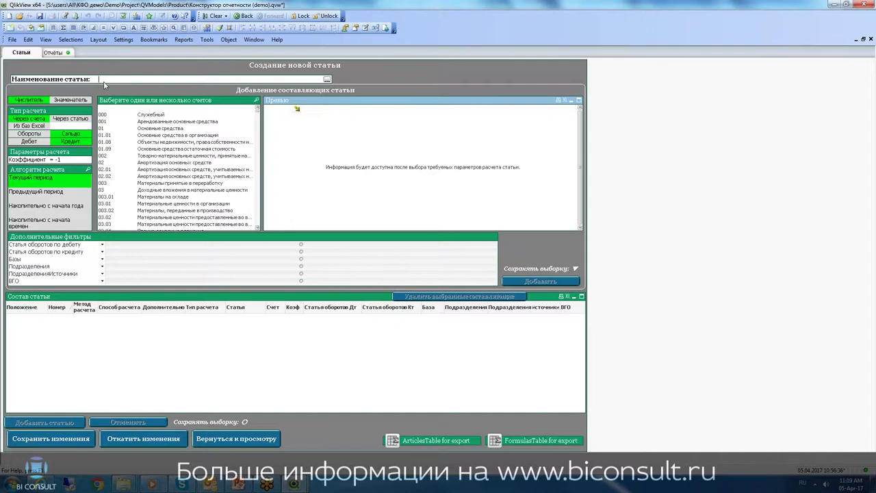
text(Задолженность перед пер)
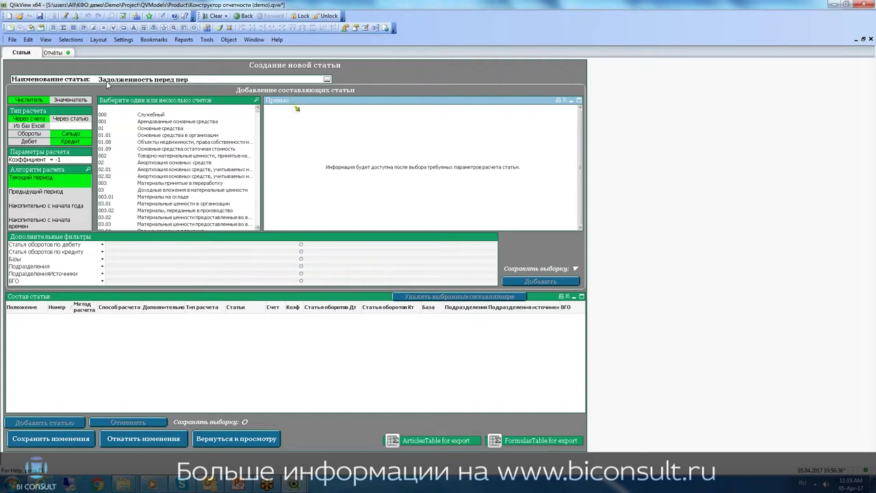
text(соналом)
click(256, 101)
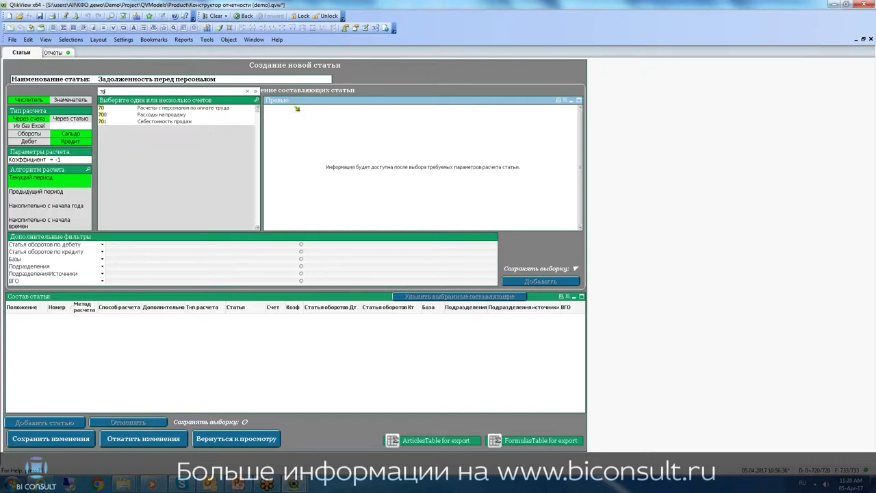
click(131, 108)
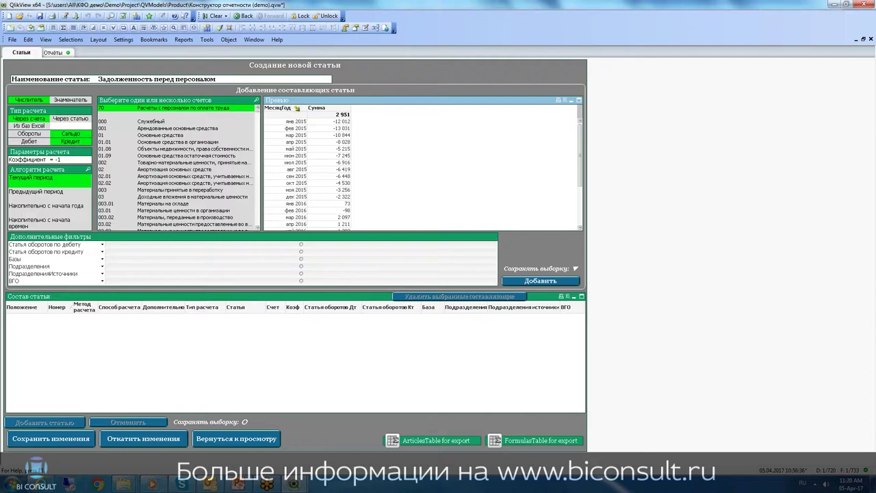
click(541, 280)
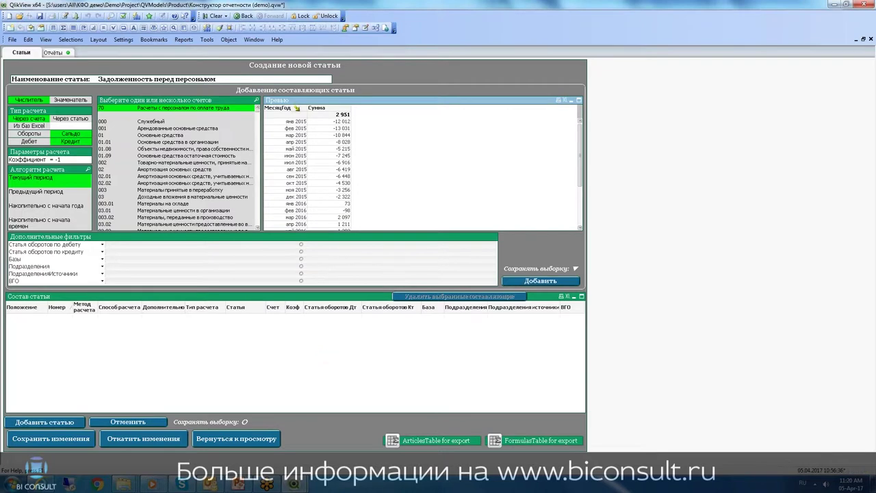
click(55, 424)
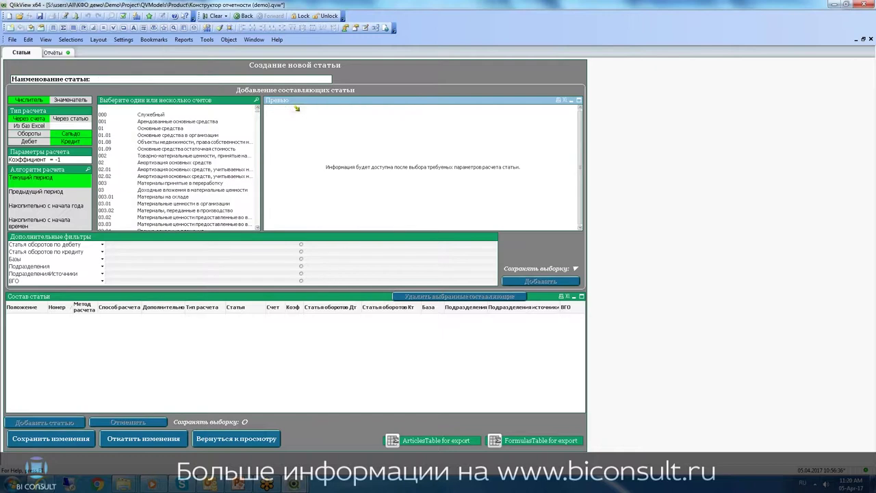
Step: Name the next article Задолженность по налогам и сборам and select account 68 Расчеты по налогам и сборам
click(146, 80)
text(Задолженность по налогам и)
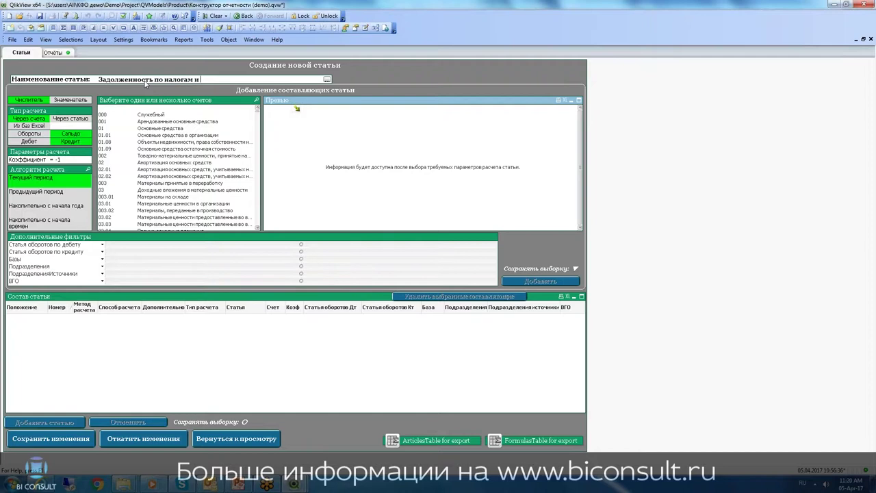
text( сборам)
click(255, 101)
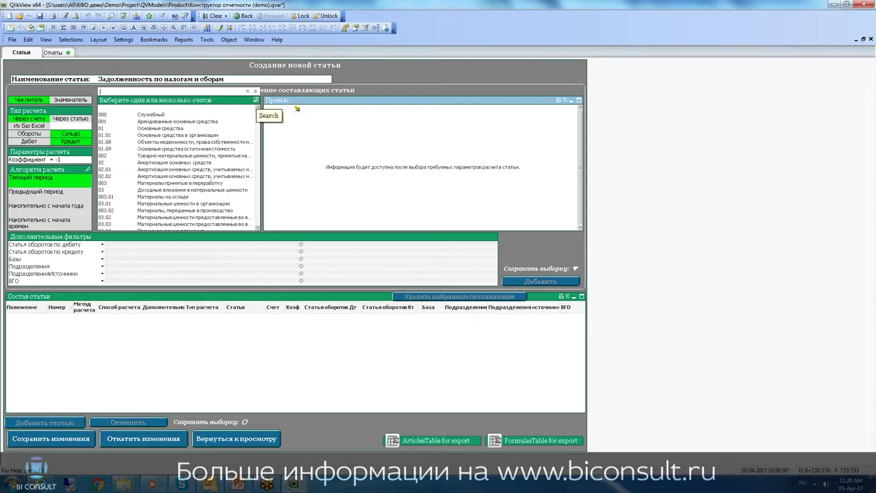
text(60)
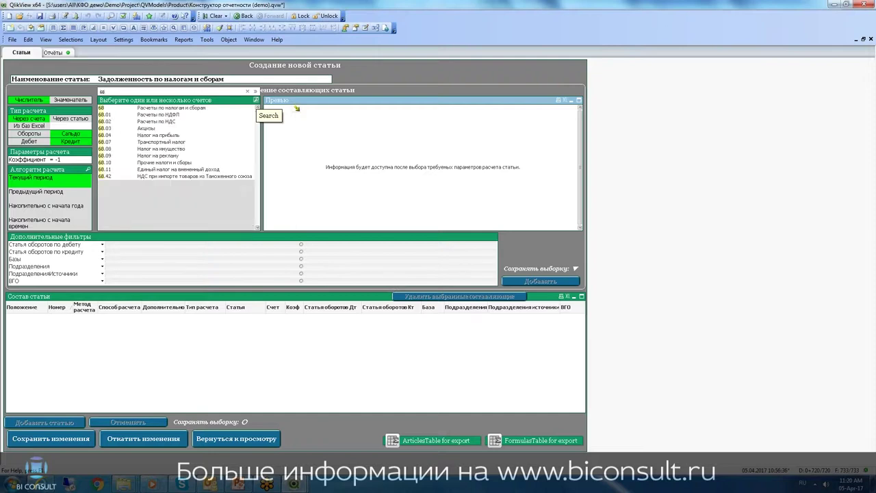
click(150, 108)
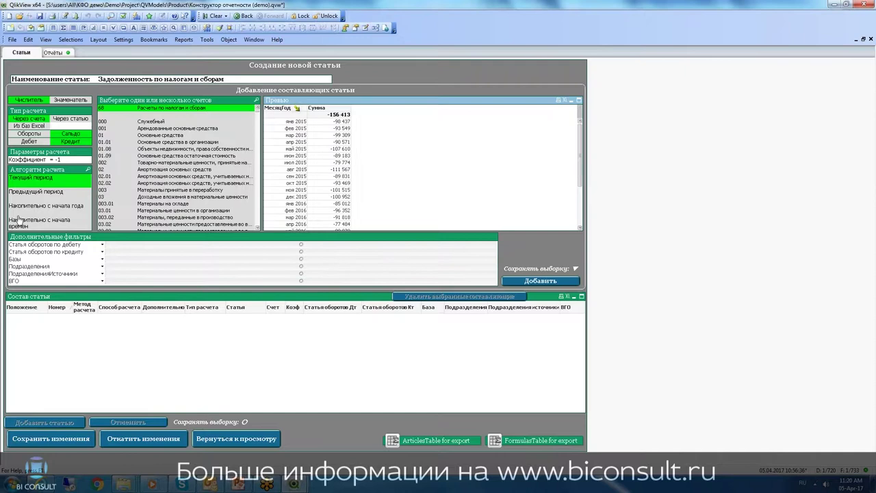
Step: Set the coefficient to 1, add account 68 as a component and add the taxes article
click(63, 160)
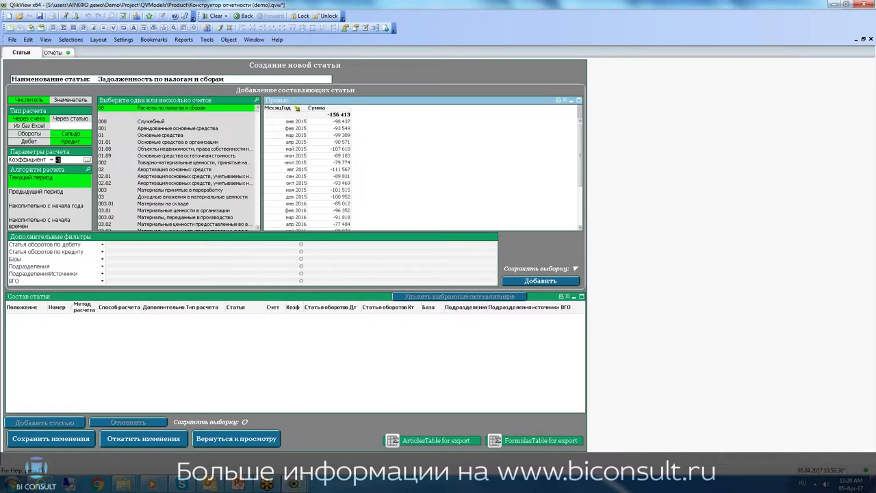
text(1)
key(Return)
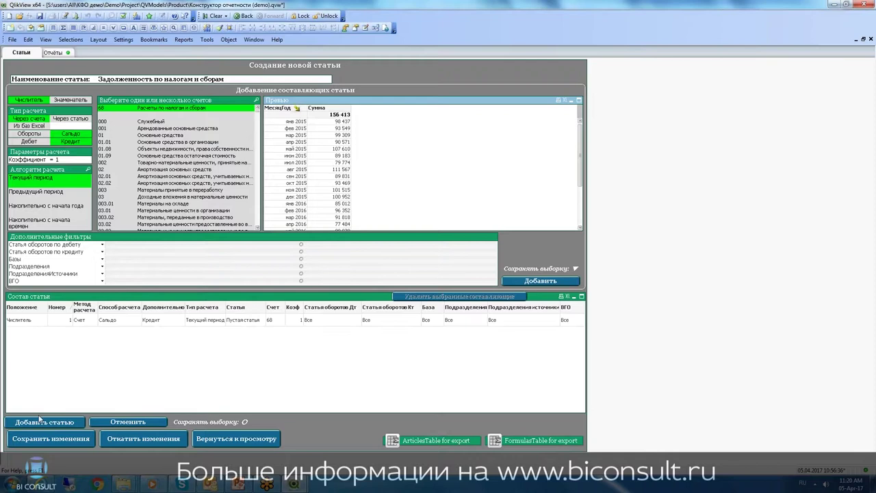
click(41, 424)
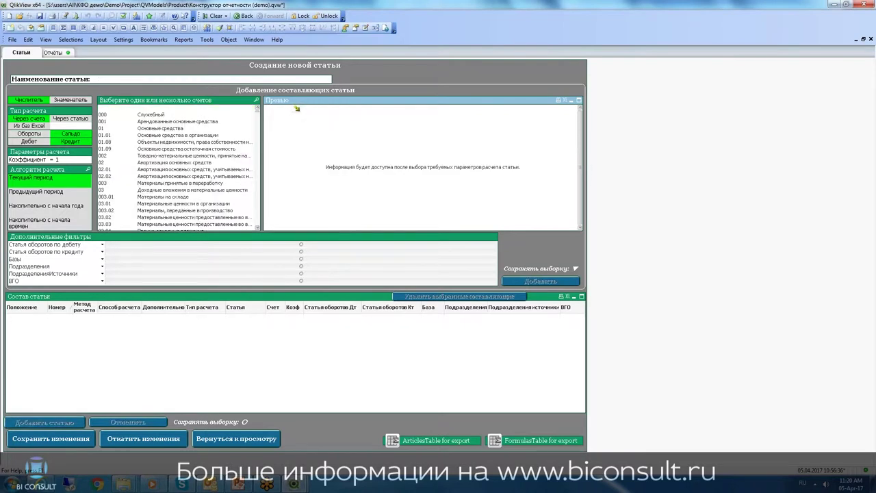
Step: Name the next article Задолженность перед фондами and select account 69 for social insurance settlements
click(115, 81)
text(3)
text(аложенно)
text(сть перед)
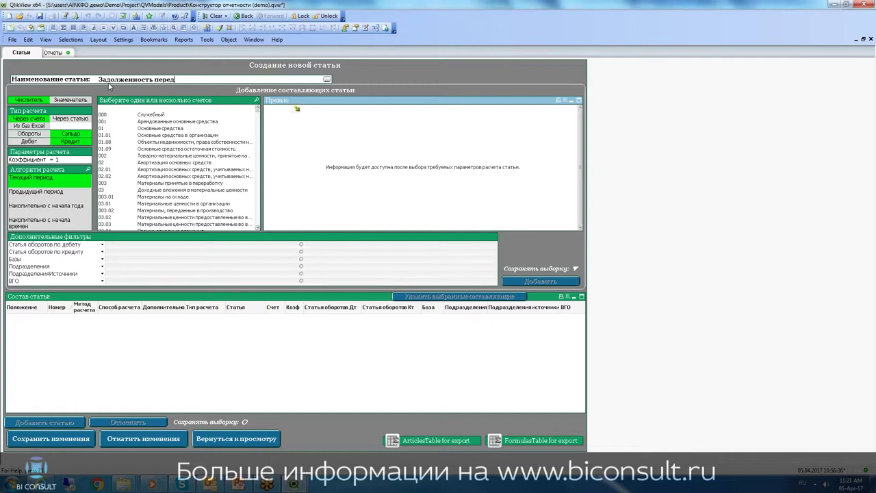
text( фондами)
click(255, 101)
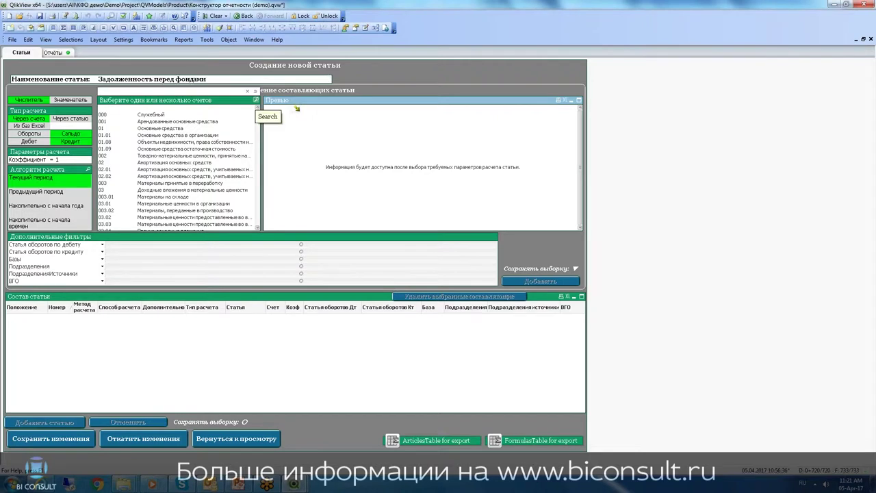
text(69)
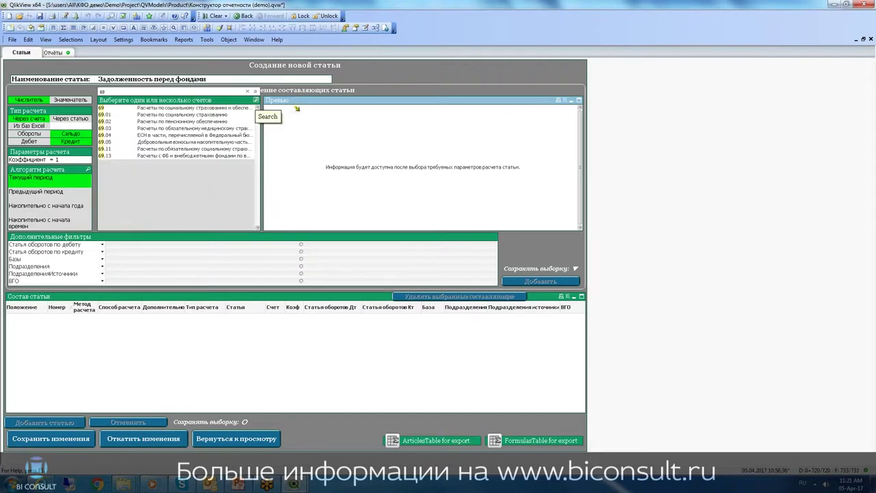
click(128, 109)
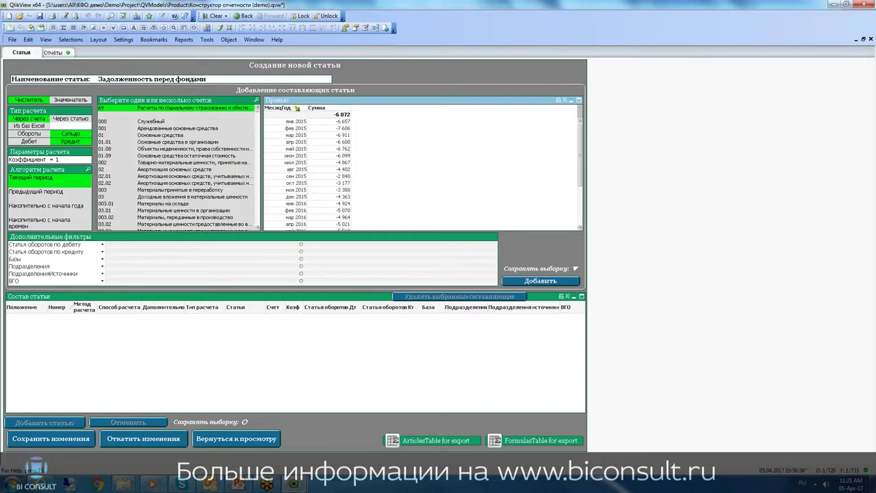
Step: Set the coefficient to -1, add account 69 as a component and add the funds article
click(57, 159)
text(-1)
click(493, 184)
click(538, 281)
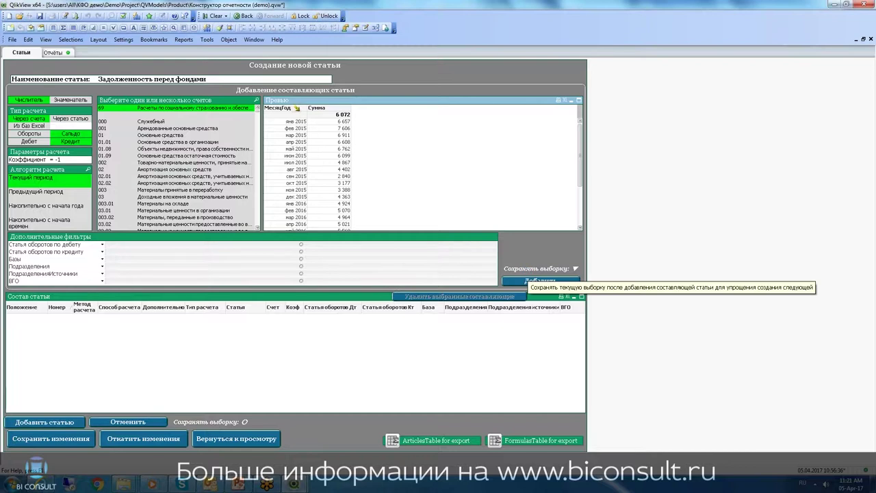
click(44, 422)
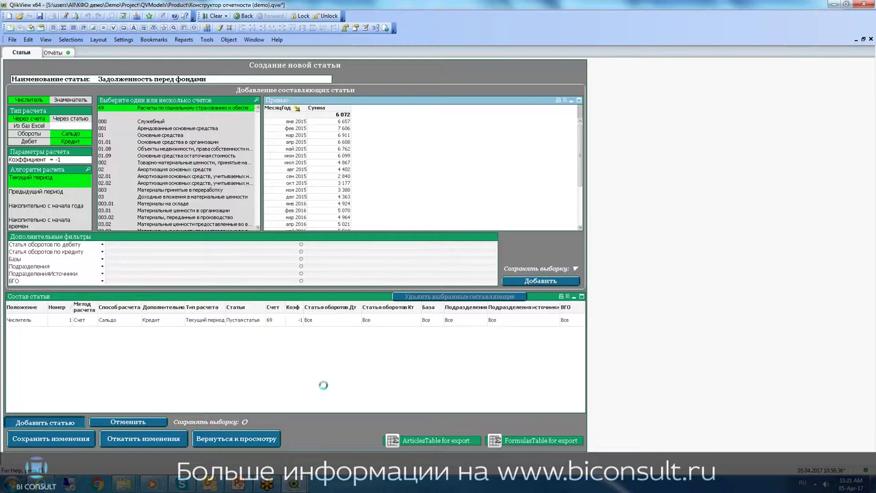
Step: Name the next article Кредиторская Задолженность итого and set its calculation type to Через статью
click(152, 80)
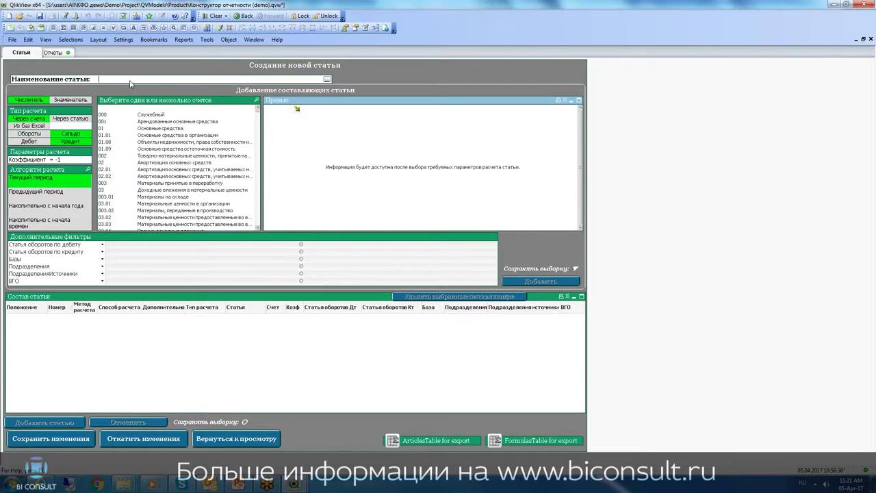
text(Кредиторска)
text(я 3адолже)
text(нность и)
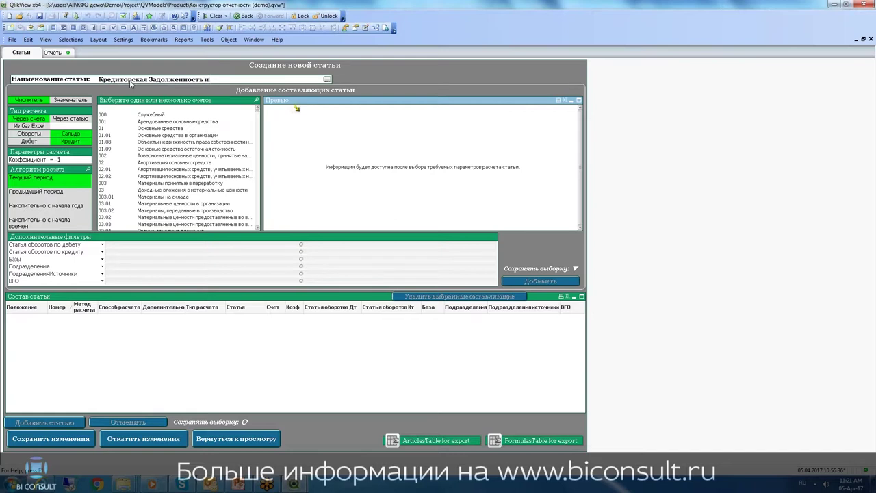
text(того)
click(75, 121)
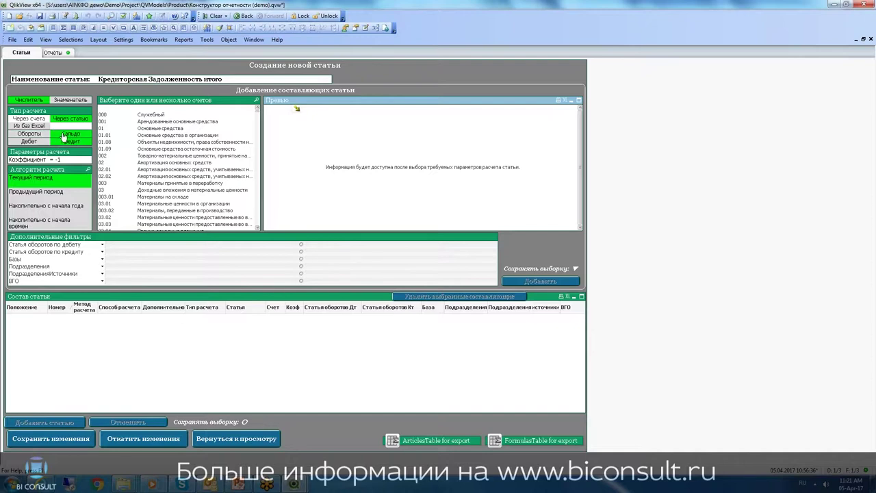
click(34, 120)
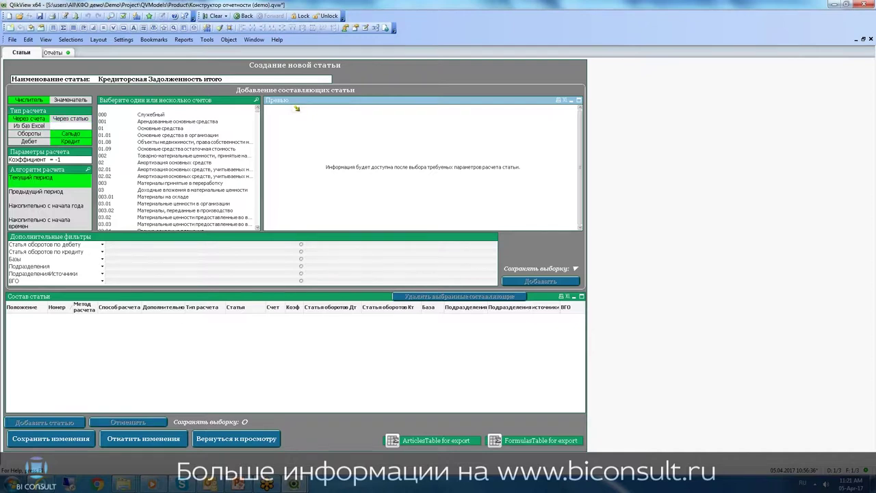
click(69, 119)
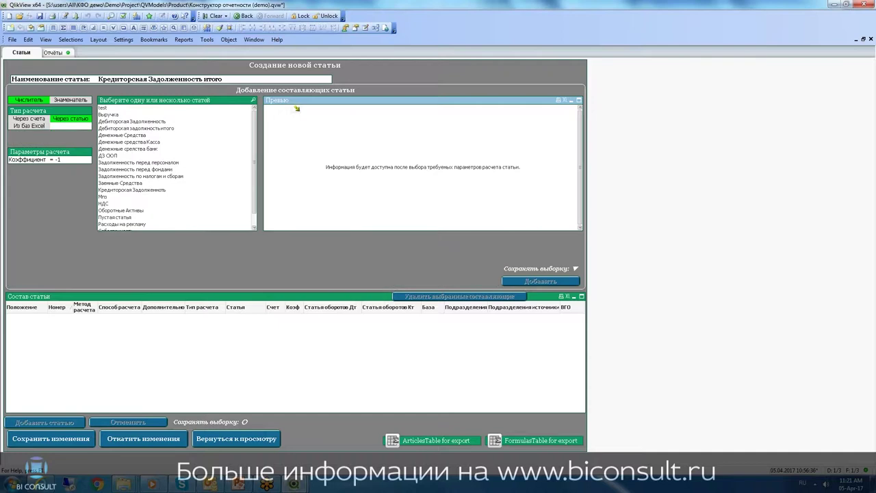
Step: Select the supplier payables article and the personnel, funds and taxes debt articles, add them as components and add the total article
click(141, 191)
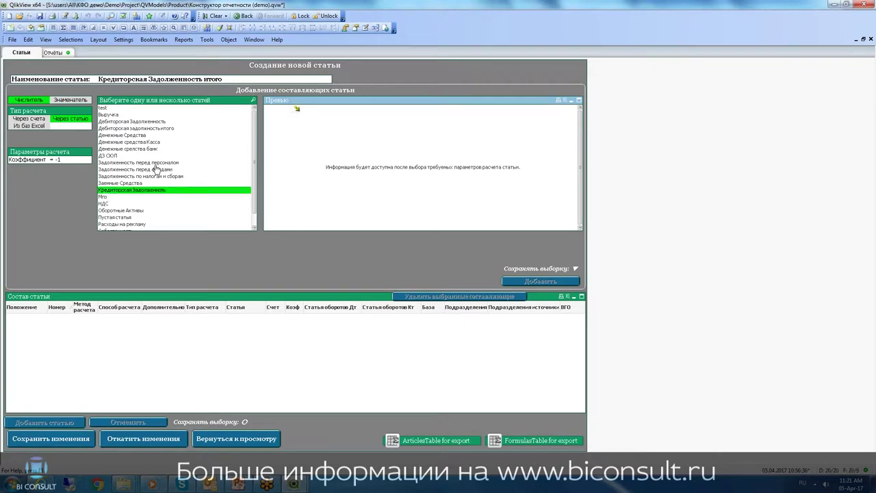
ctrl+click(156, 163)
ctrl+click(156, 169)
ctrl+click(156, 176)
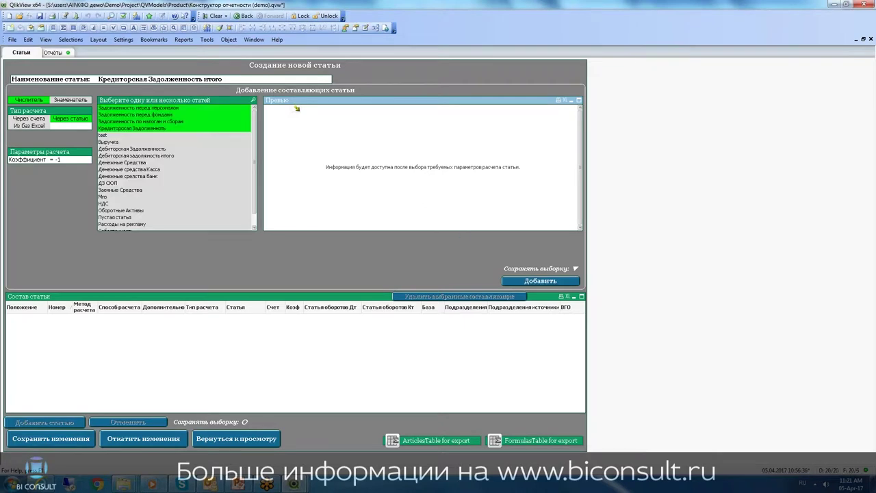
click(542, 284)
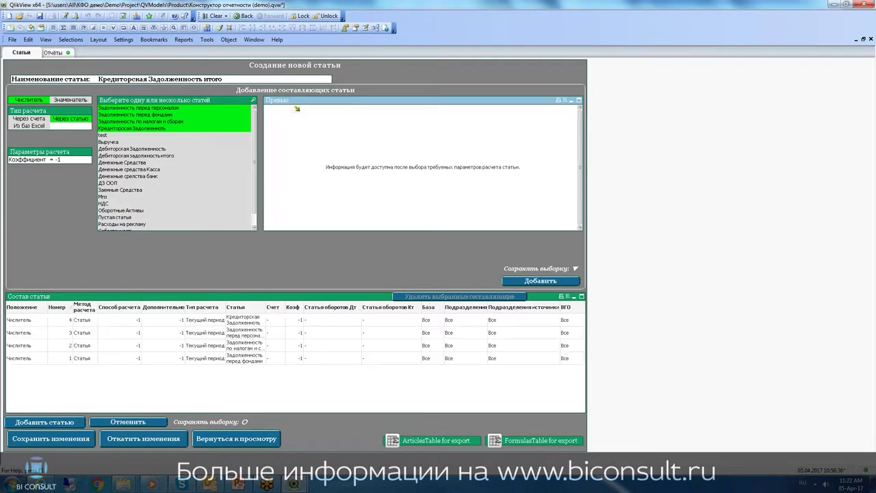
click(70, 422)
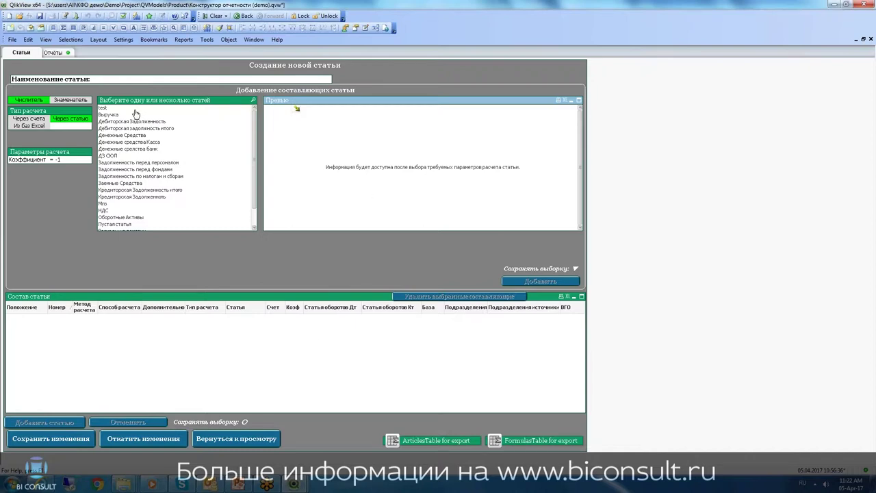
Step: Create the article Краткосрочные Обязательства from the Заемные Средства and Кредиторская Задолженность итого articles
click(106, 82)
text(Краткосрочные Обязательства)
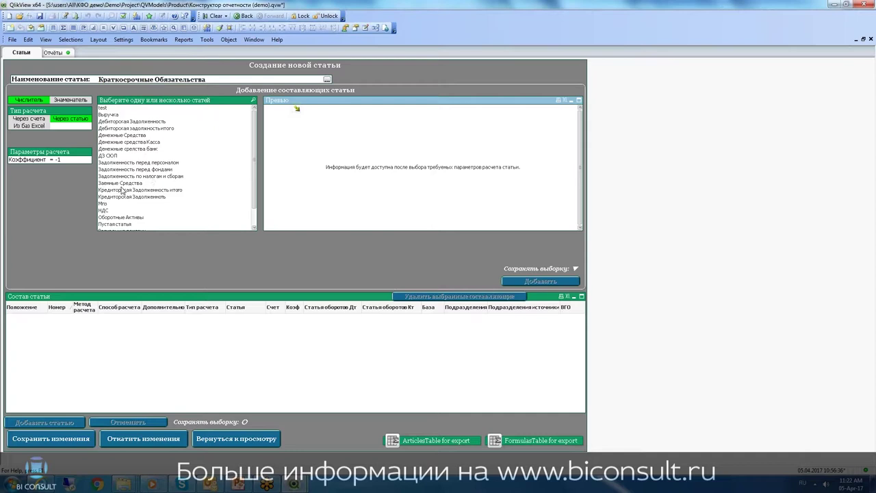
drag(121, 190, 122, 183)
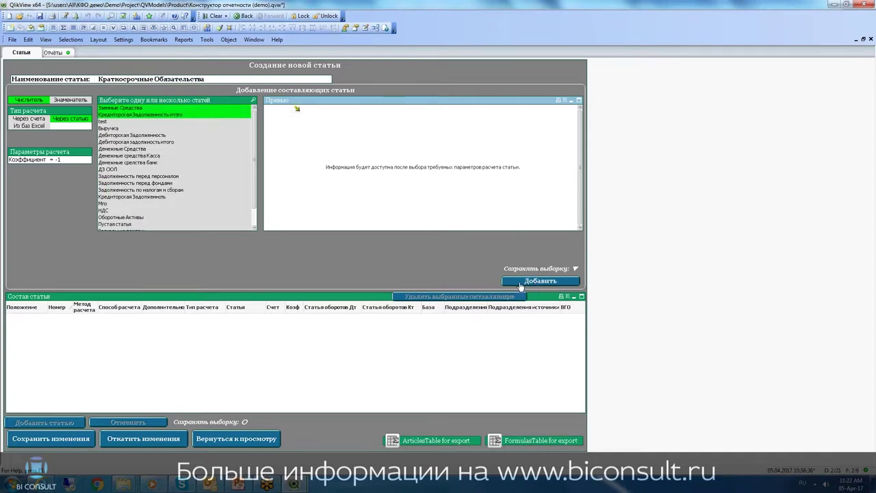
click(521, 282)
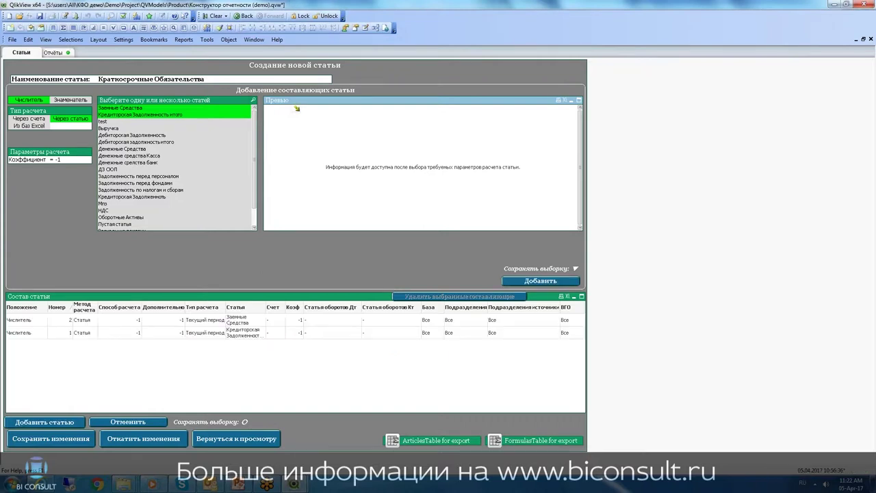
click(45, 422)
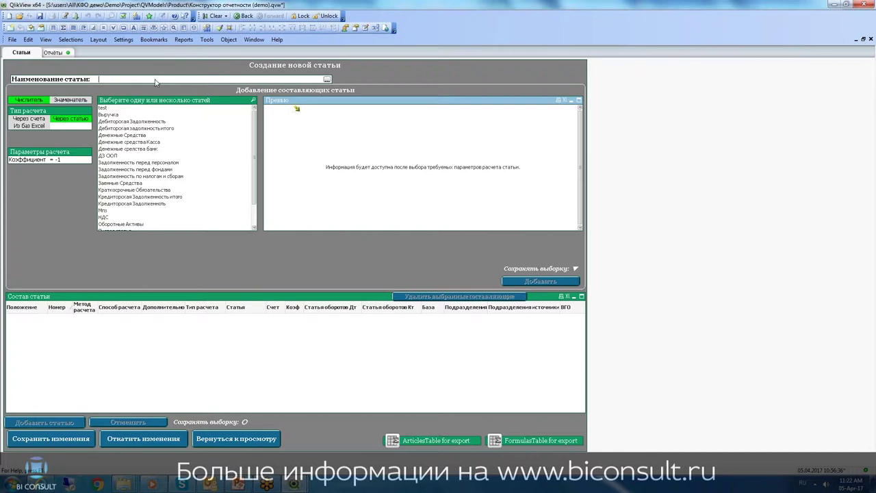
Step: Name the next article Рабочий Капитал and add Оборотные Активы as a component with coefficient 1
text(Рабочий Капитал)
click(136, 226)
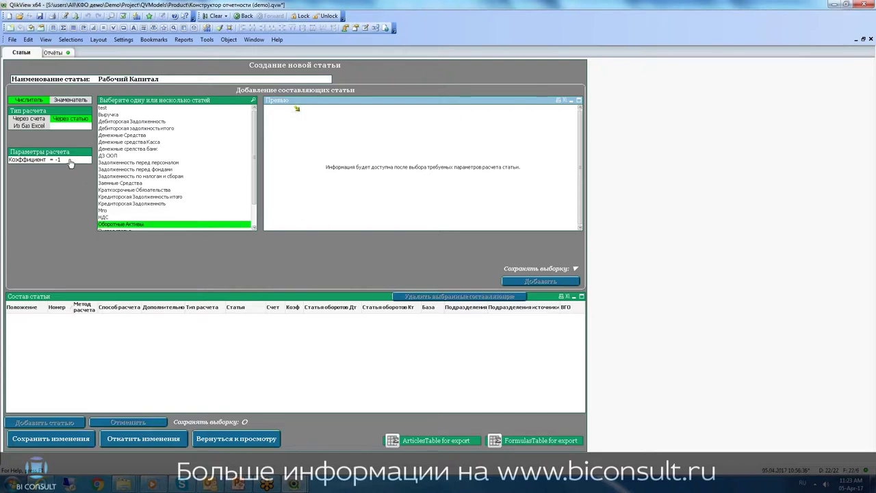
click(125, 224)
click(61, 160)
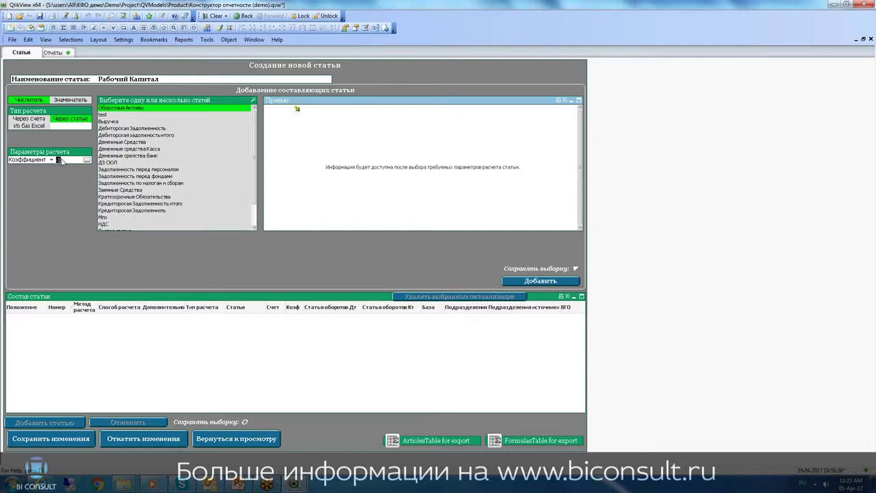
key(Return)
click(541, 283)
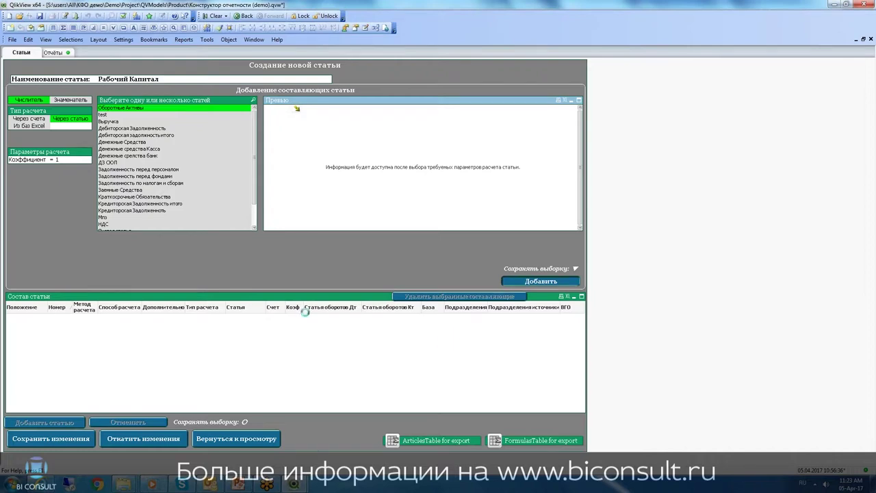
Step: Replace the selected source article with Краткосрочные Обязательства and add it as a component with coefficient -1
click(136, 108)
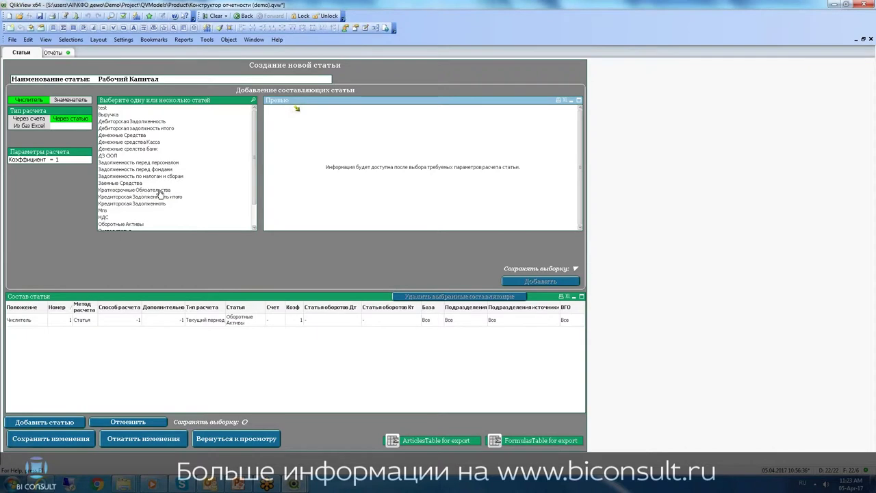
click(159, 191)
click(61, 161)
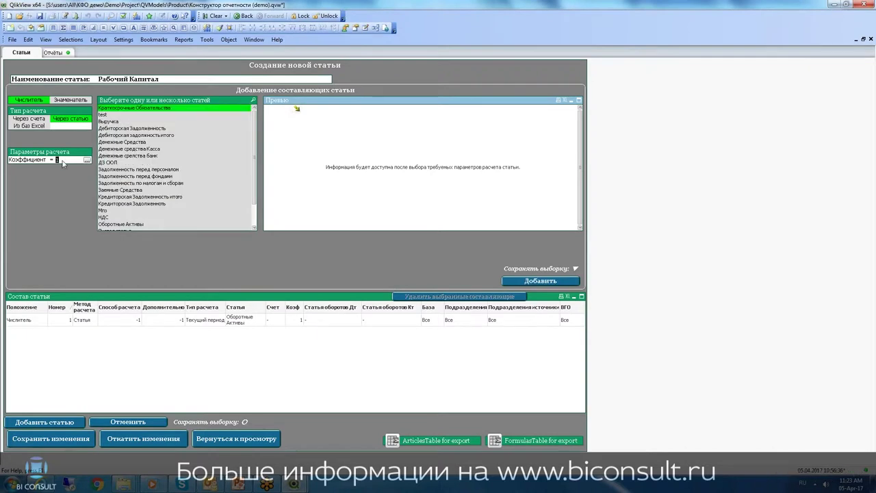
key(Return)
click(540, 280)
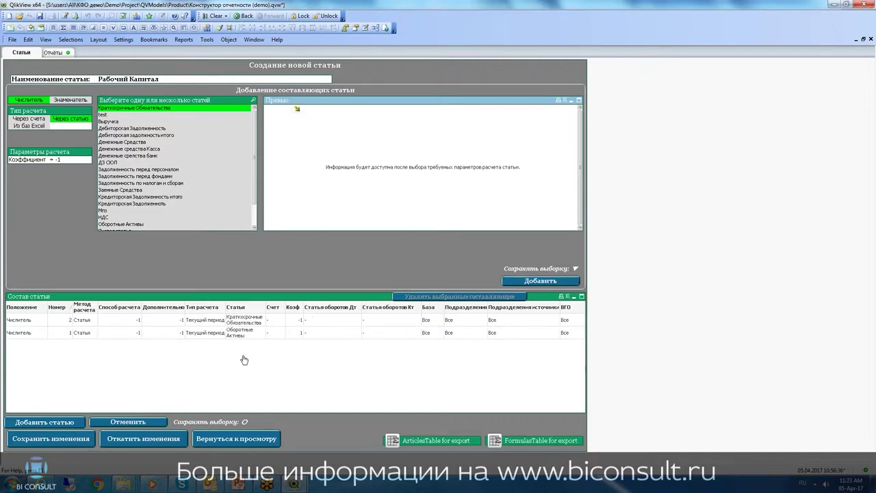
Step: Add the Рабочий Капитал article and save the article changes
click(55, 423)
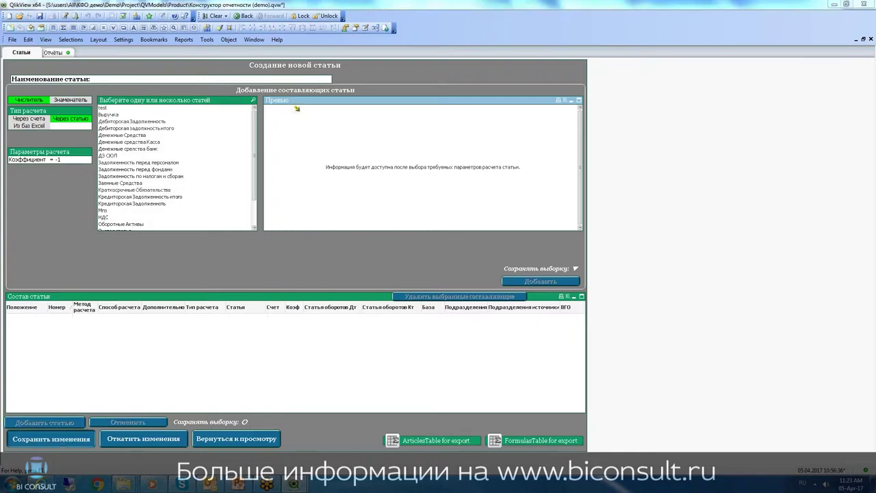
click(453, 258)
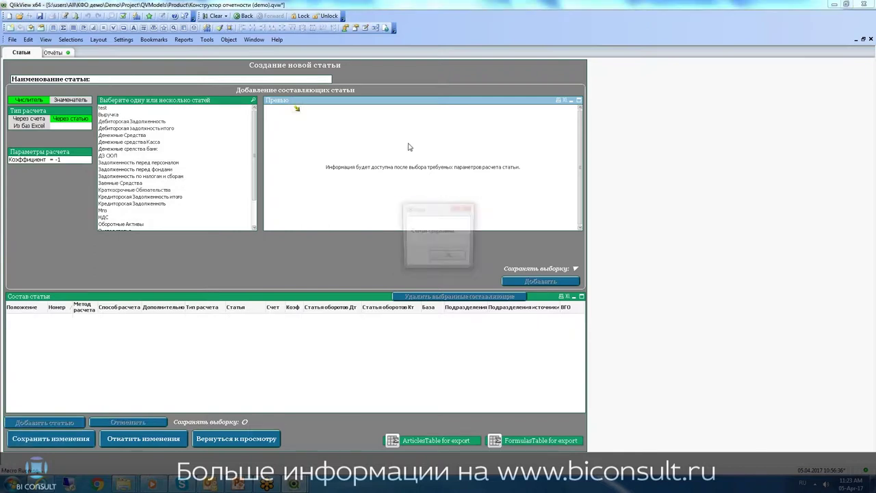
click(444, 258)
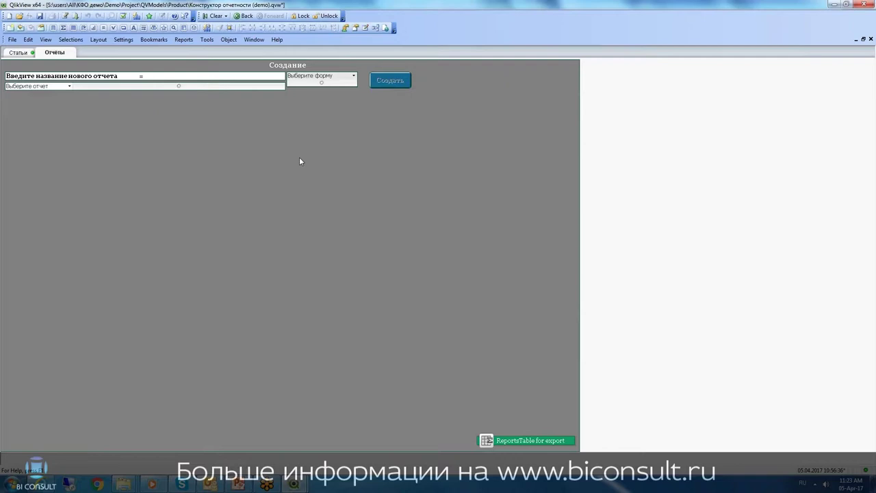
Step: Examine the structure of the existing P&L report, then clear the report selection
click(147, 87)
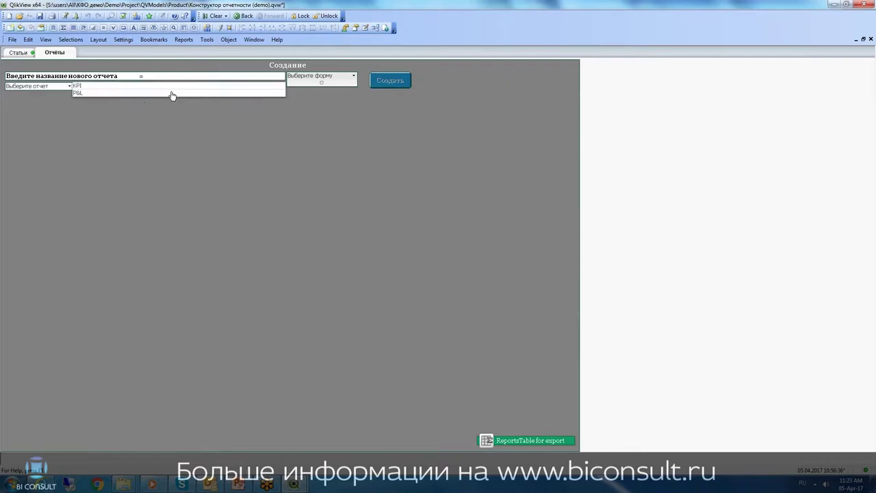
click(129, 92)
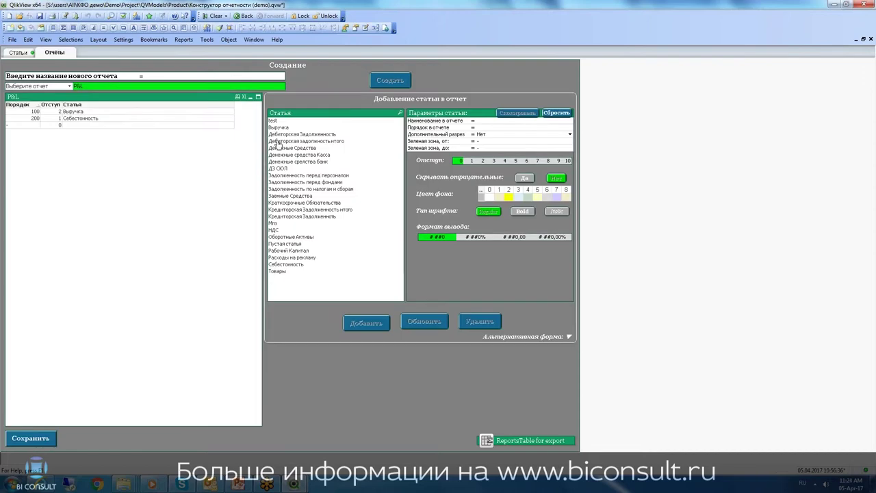
click(87, 85)
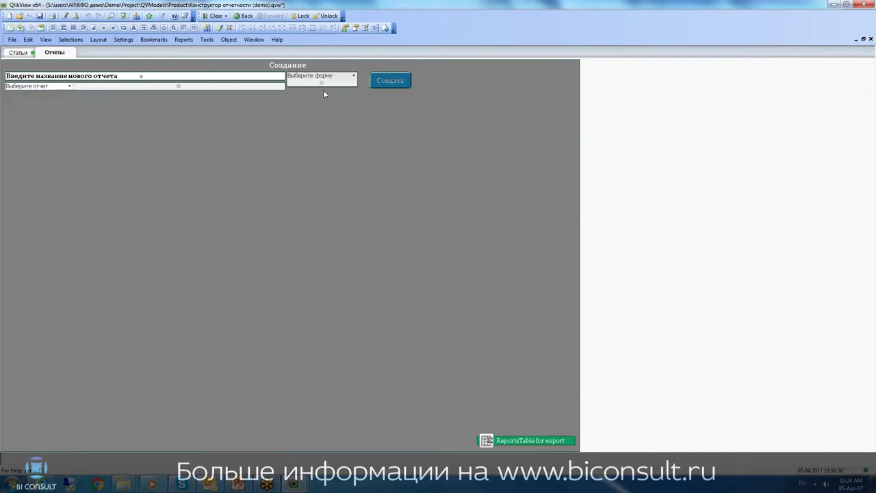
Step: Create a new report named Рабочий Капитал по балансу using the Сводная таблица form
click(184, 78)
text(Рабочий Капитал по балансу)
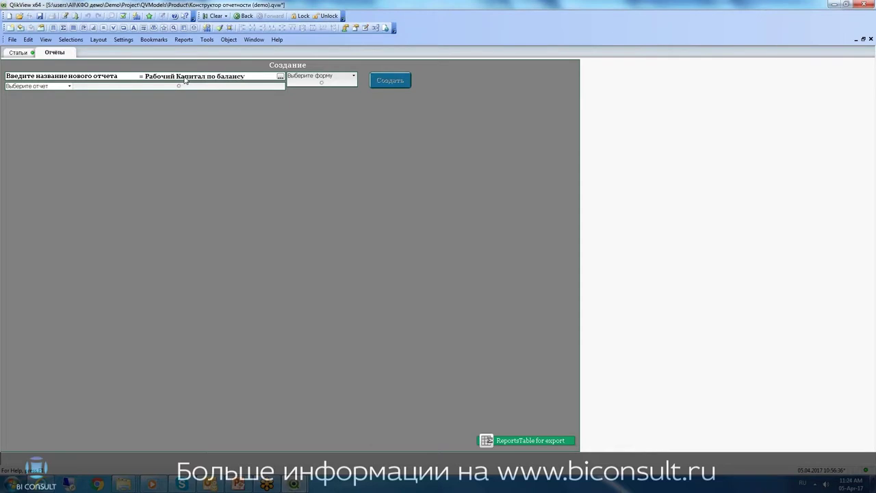
click(318, 86)
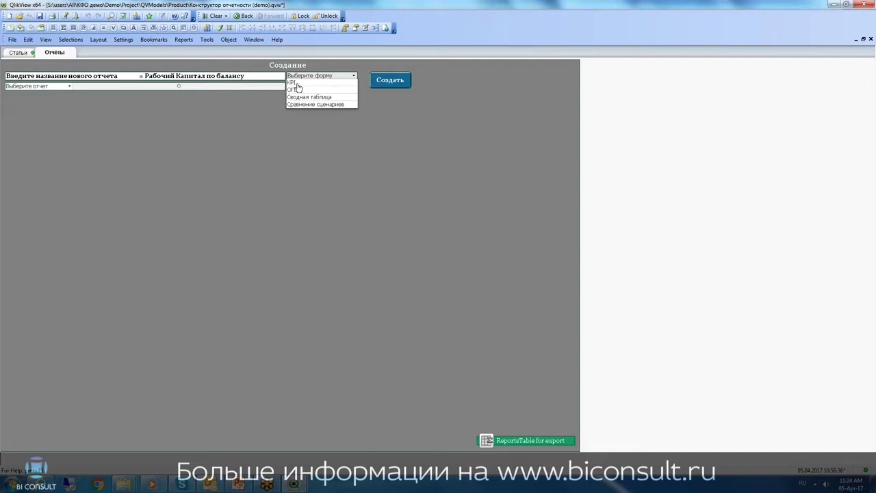
click(304, 98)
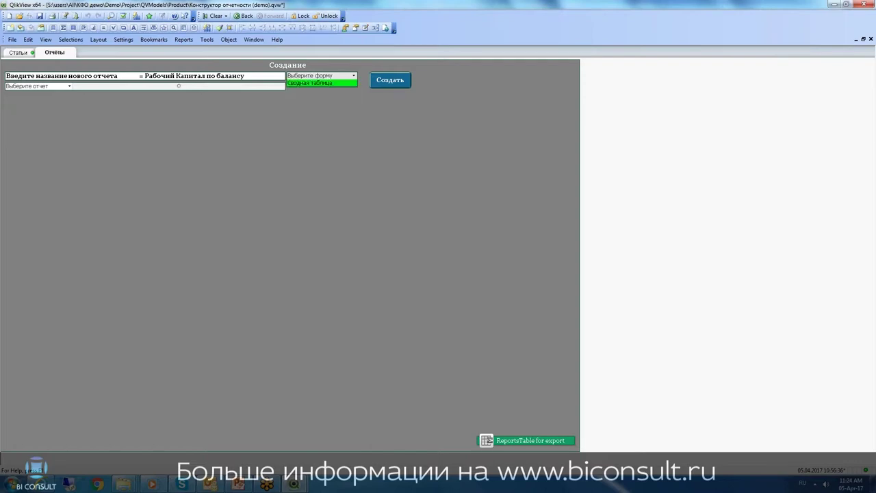
click(394, 83)
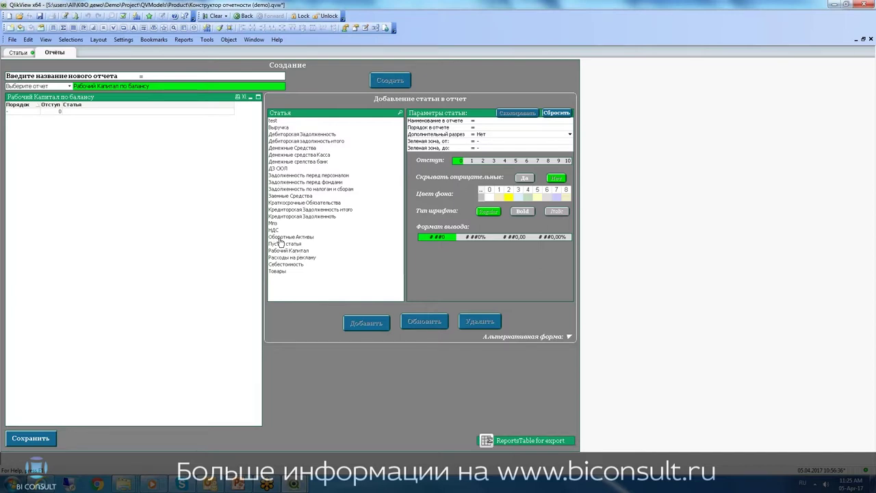
Step: Add the Оборотные Активы article to the report with indent 1, background colour 3 and bold font
click(359, 237)
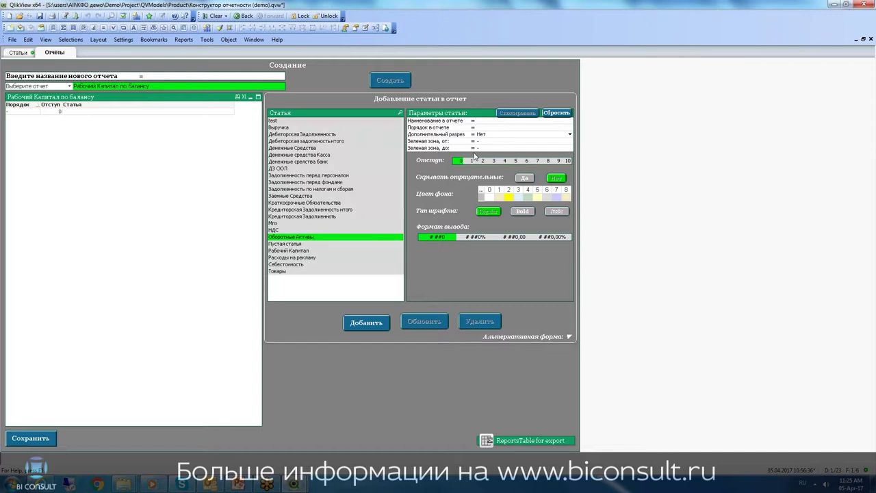
click(471, 160)
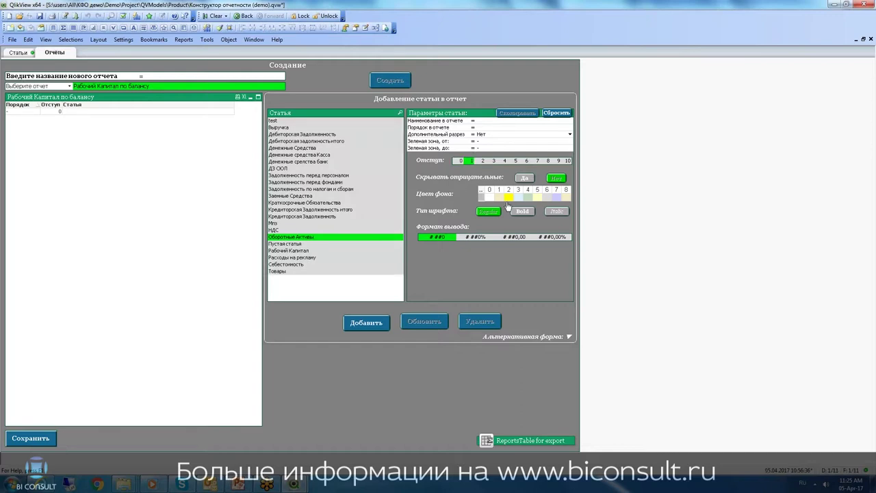
click(518, 200)
click(520, 212)
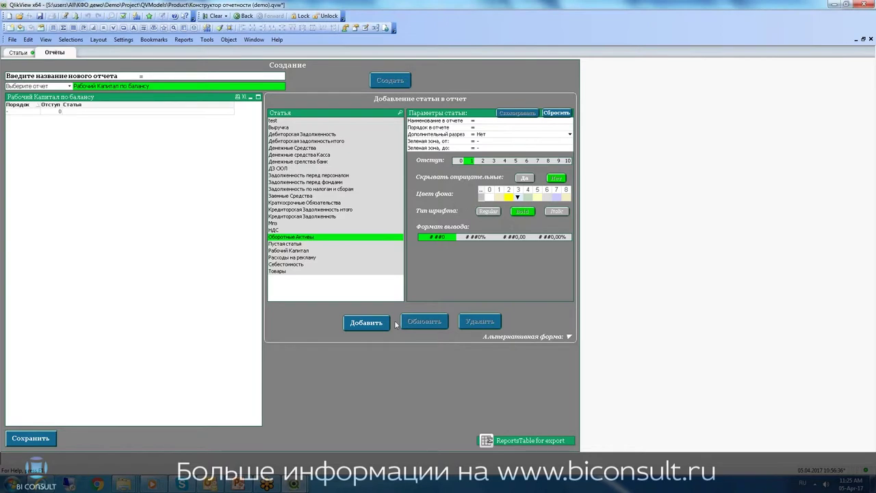
click(369, 325)
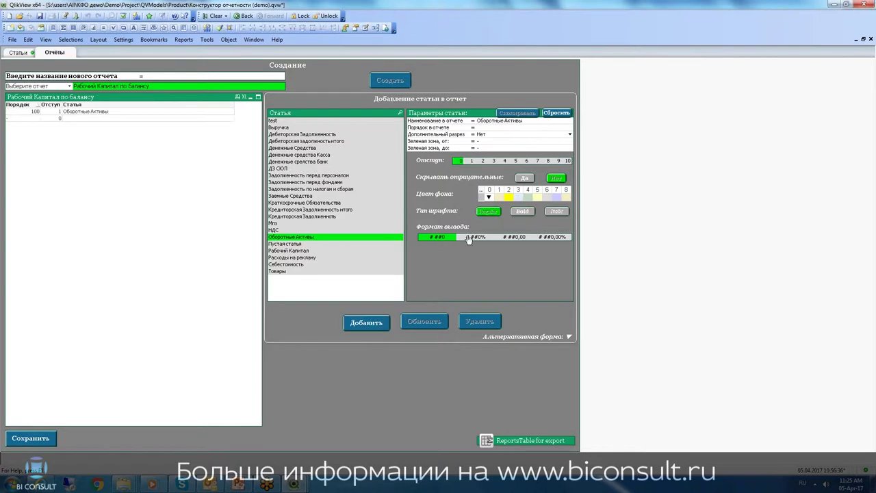
Step: Add the Товары article to the report with indent 2 and background colour 1
click(288, 272)
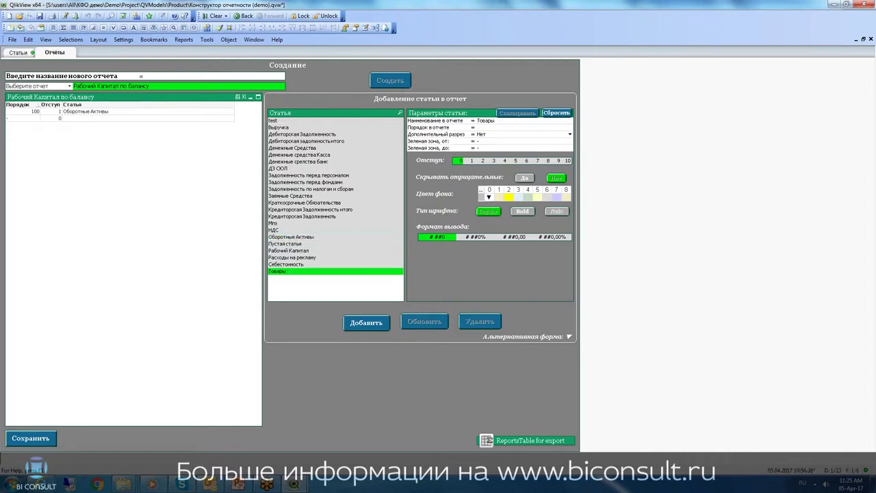
click(482, 161)
click(499, 189)
click(365, 324)
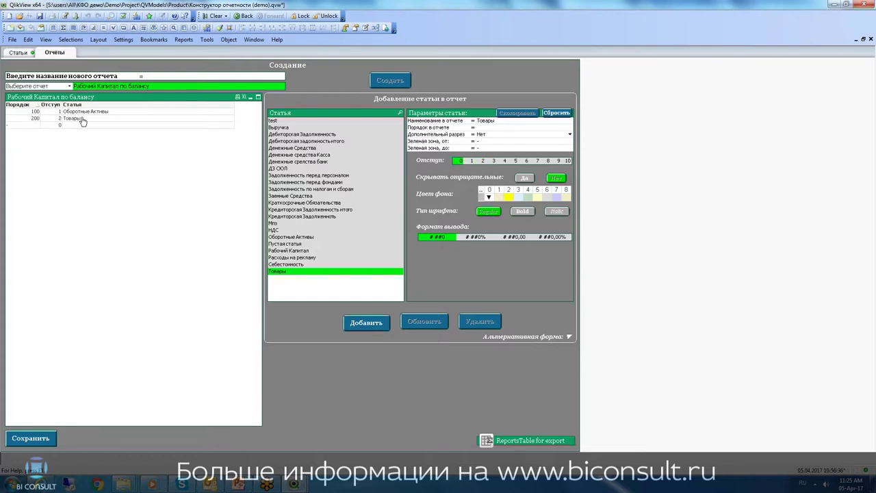
Step: Add the Мпз article to the report with indent 2 and background colour 1
click(285, 223)
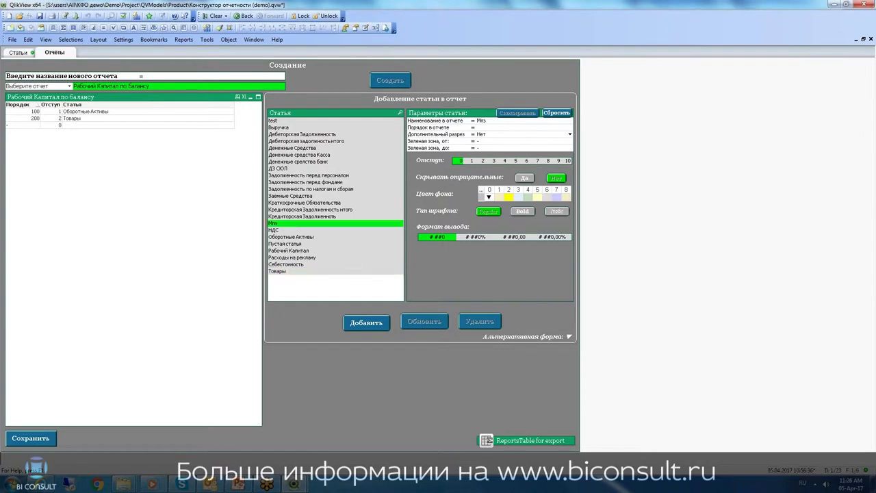
click(482, 161)
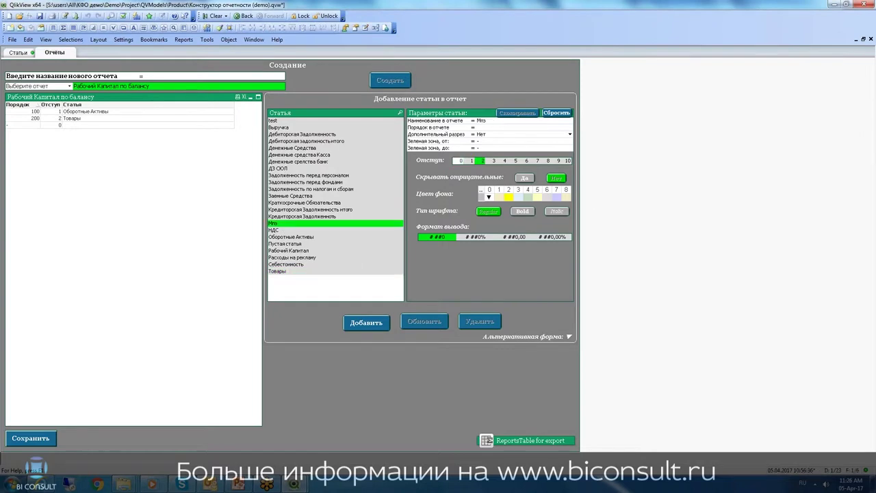
click(498, 197)
click(357, 323)
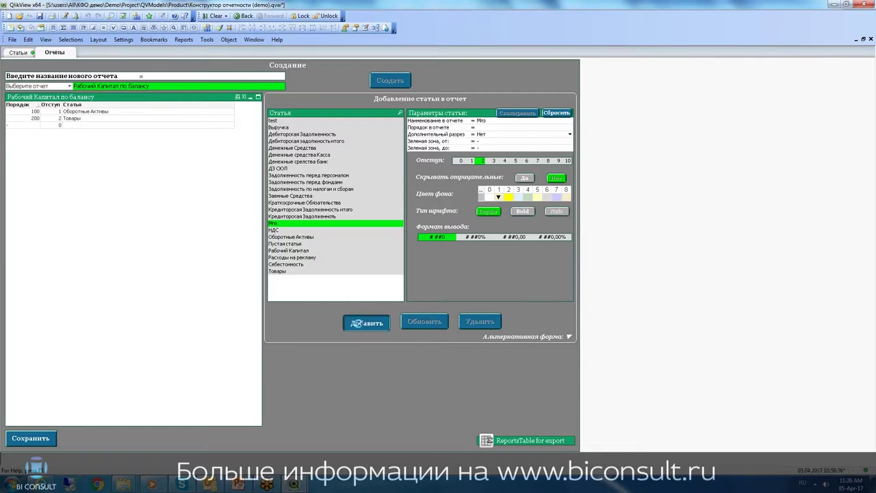
Step: Add the НДС article to the report with indent 2 and background colour 1
click(277, 230)
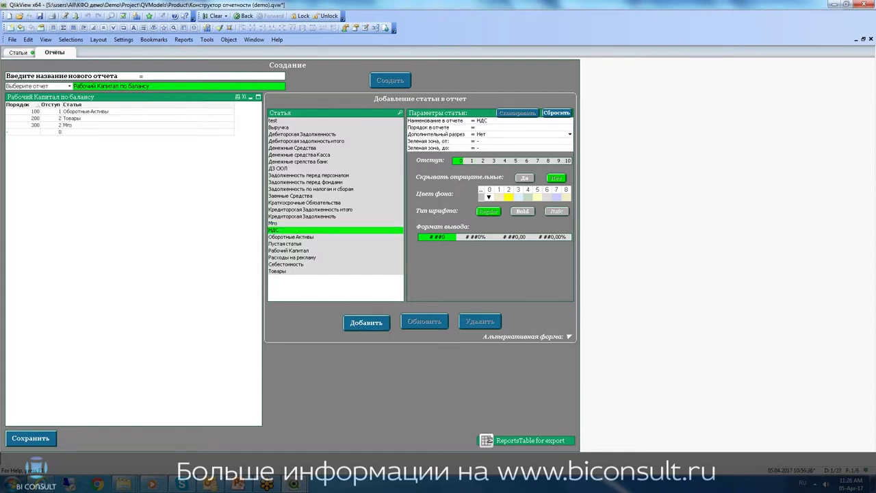
click(482, 161)
click(499, 190)
click(366, 322)
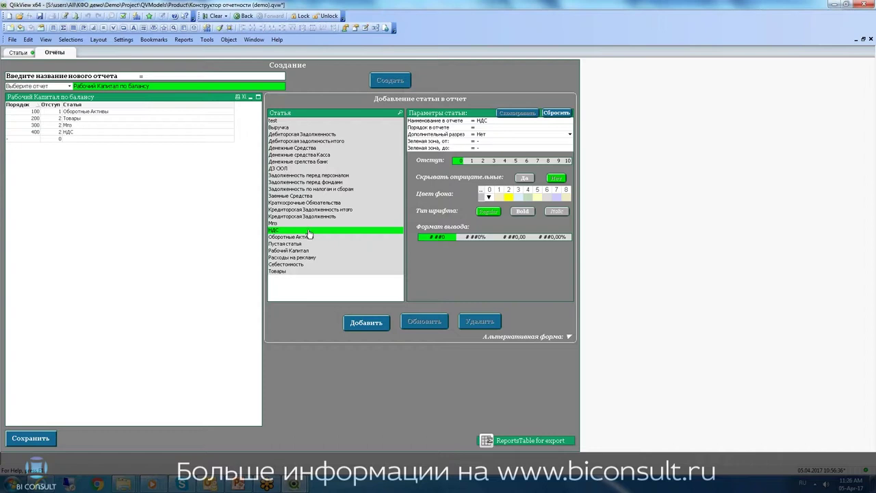
Step: Add the Дебиторская задолжность итого article to the report with indent 2 and background colour 1
click(322, 141)
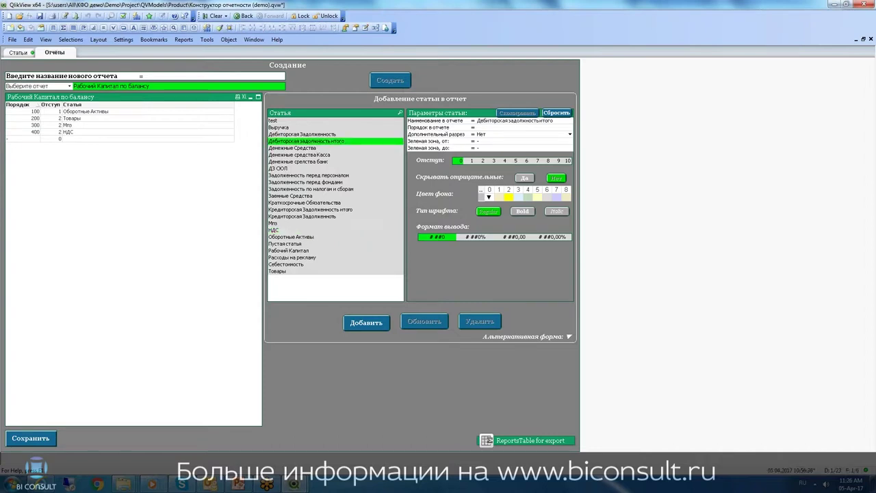
click(482, 160)
click(498, 195)
click(367, 323)
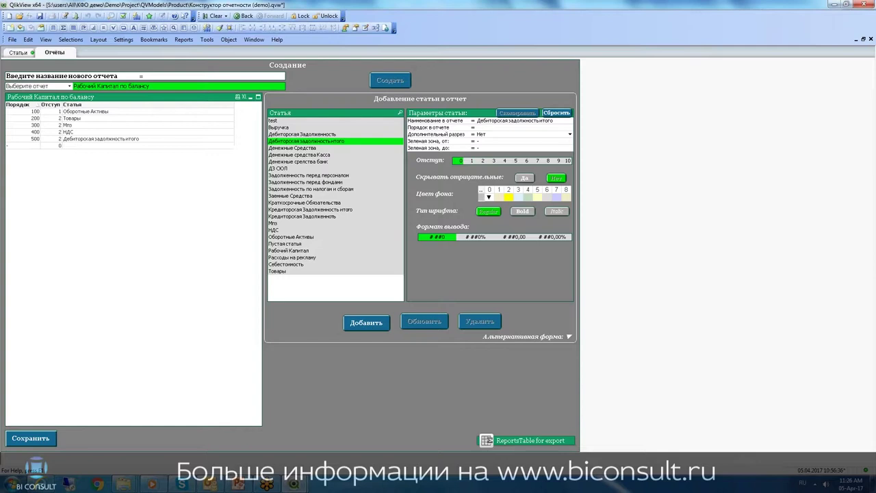
Step: Add the Дебиторская Задолженность and ДЗ ООП articles to the report together with indent 3 and background colour 0
click(339, 135)
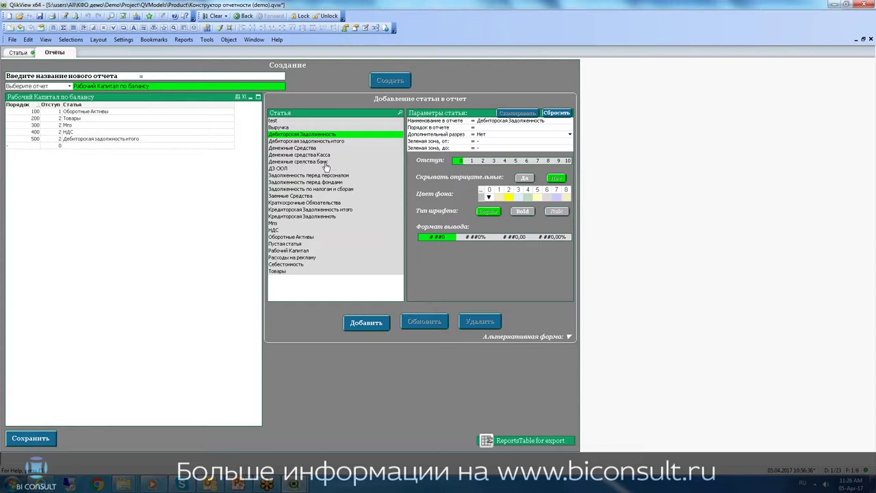
ctrl+click(278, 170)
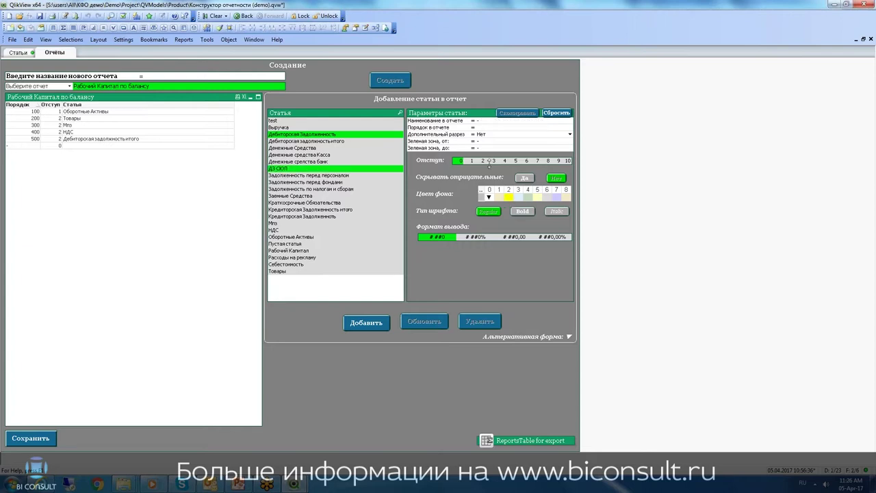
click(490, 161)
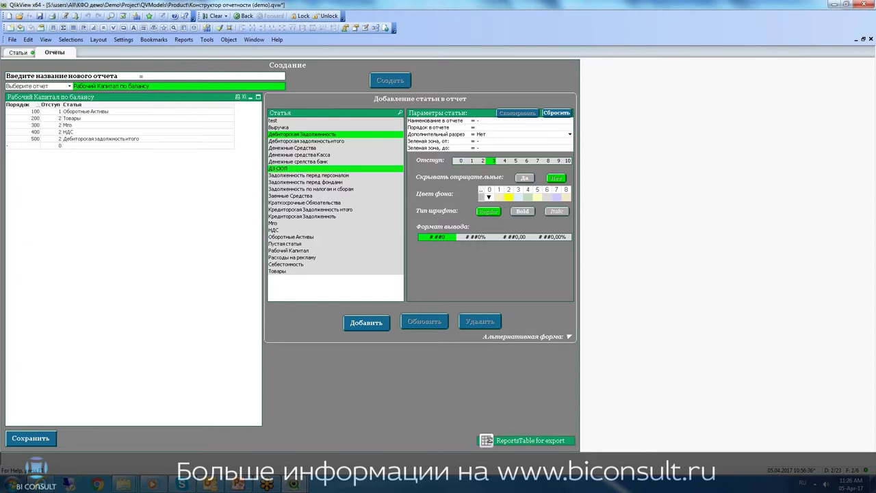
click(489, 195)
click(366, 325)
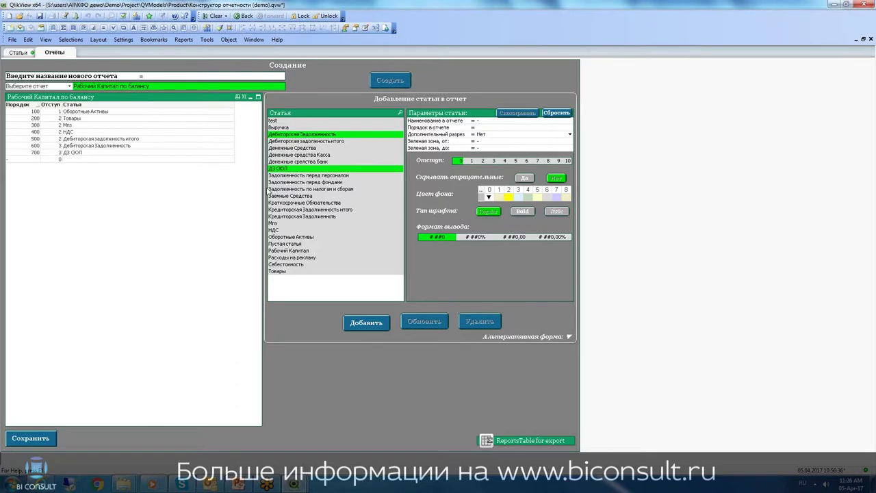
Step: Add the Денежные Средства article to the report with indent 2 and background colour 1
click(305, 136)
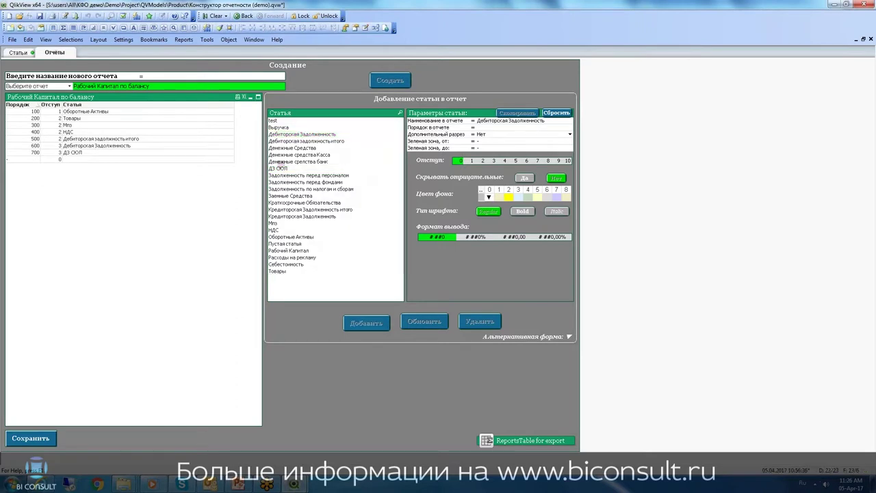
click(306, 148)
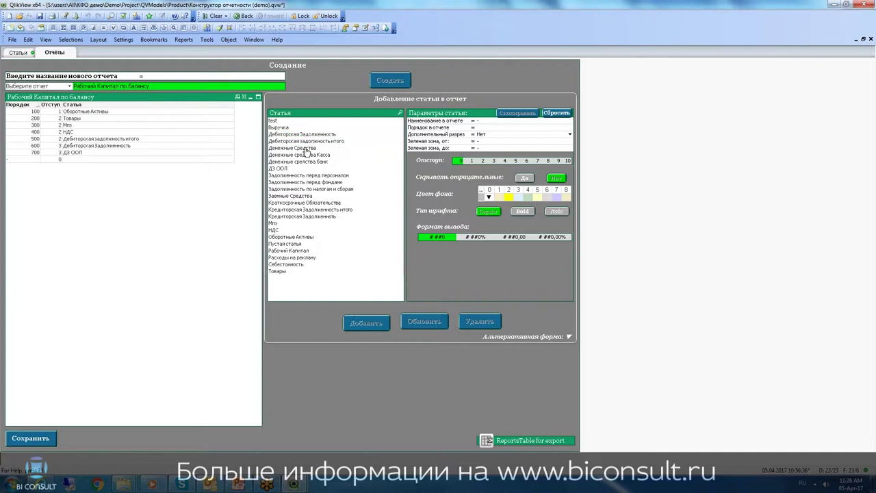
click(500, 195)
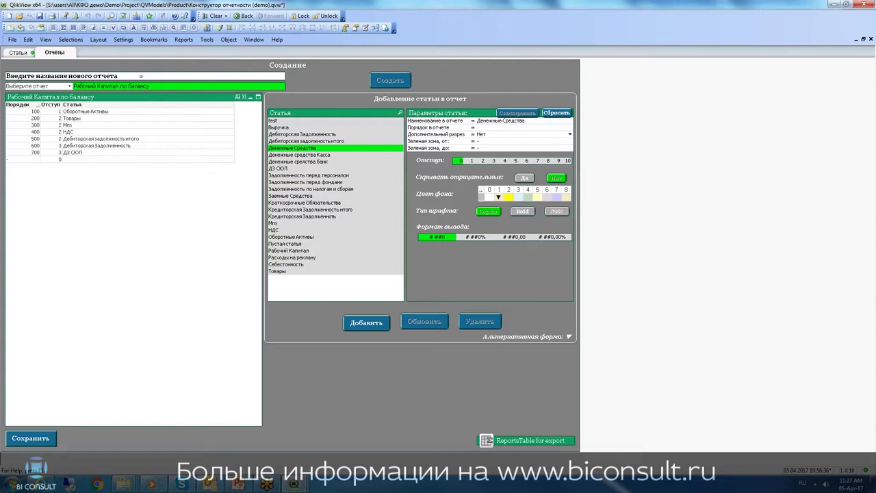
click(483, 161)
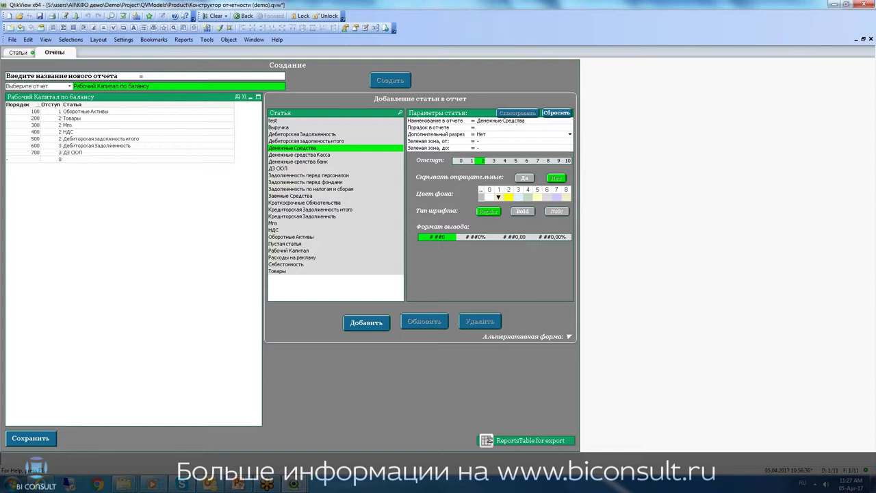
click(366, 323)
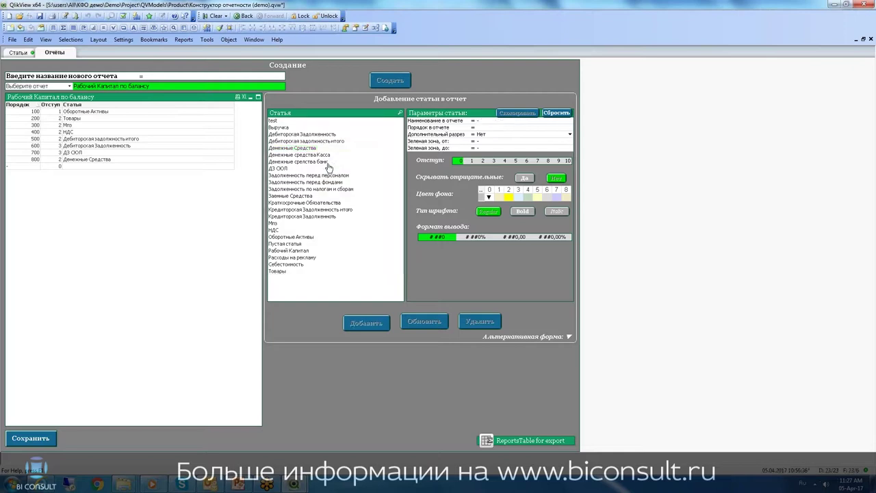
Step: Add the Денежные средства Касса and Денежные срелства банк articles to the report with indent 3, then clear the article selection
drag(322, 164, 323, 155)
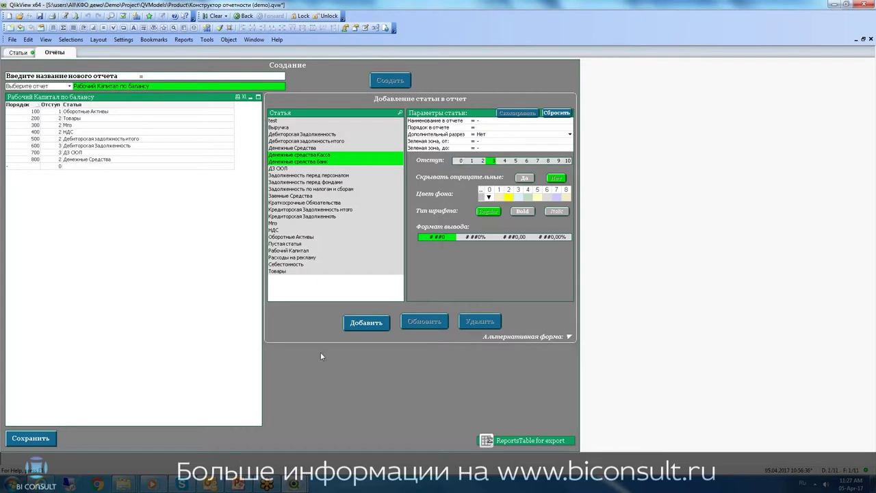
click(386, 330)
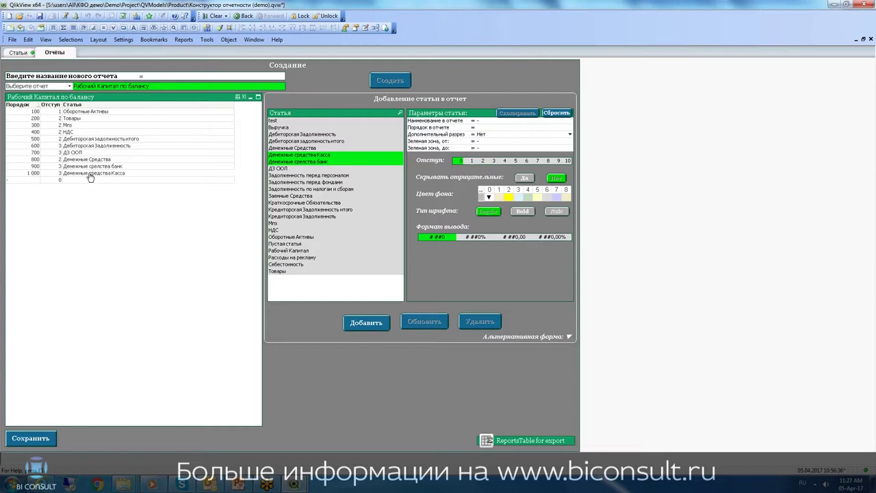
click(308, 156)
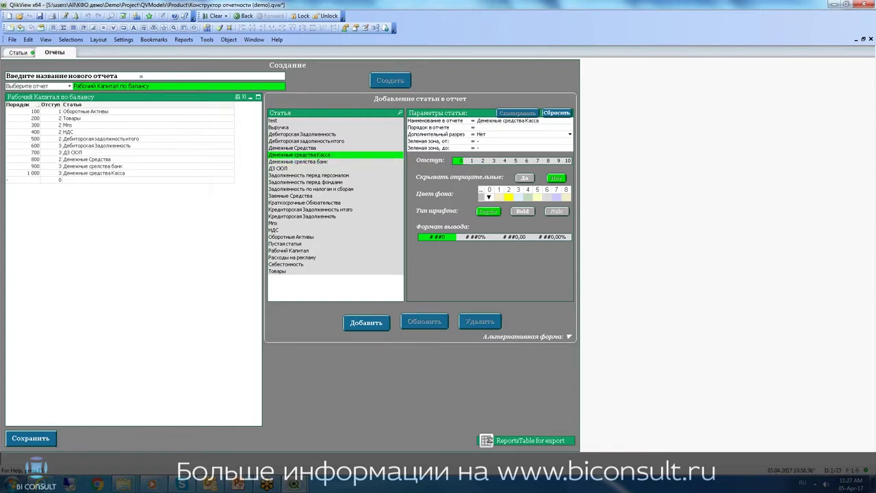
click(308, 157)
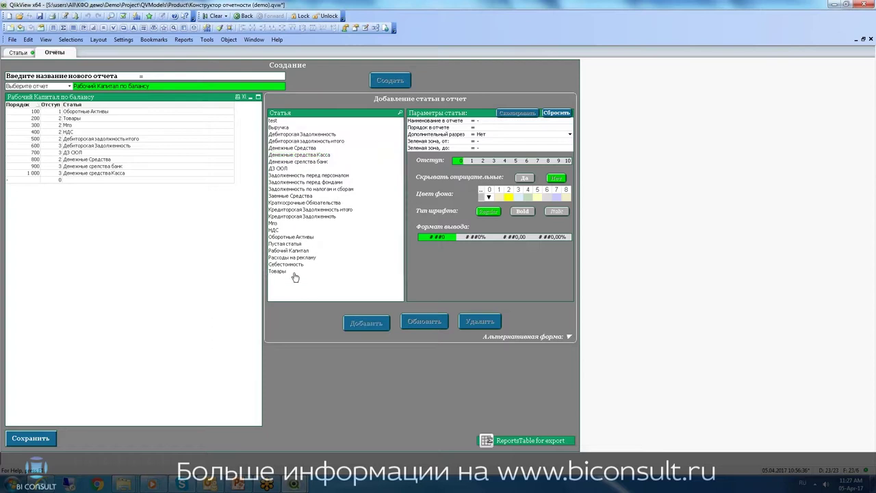
Step: Add the Краткосрочные Обязательства article to the report with indent 1, background colour 3 and bold font
click(290, 203)
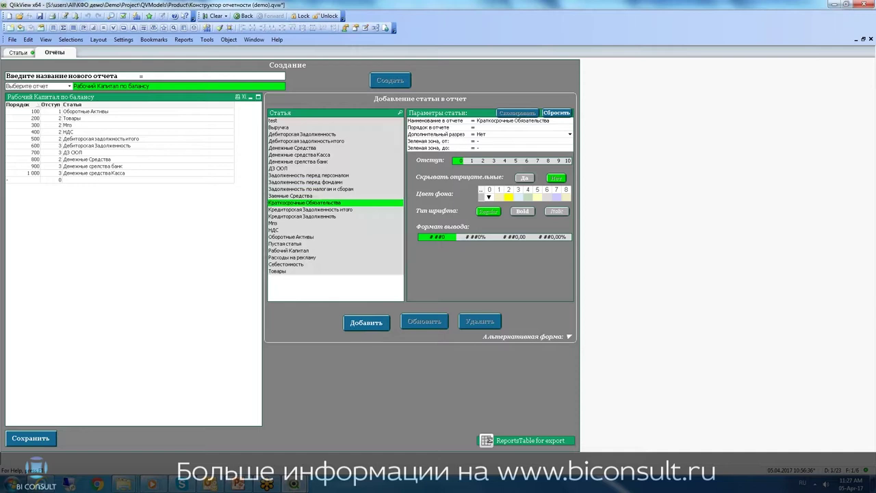
click(471, 160)
click(518, 190)
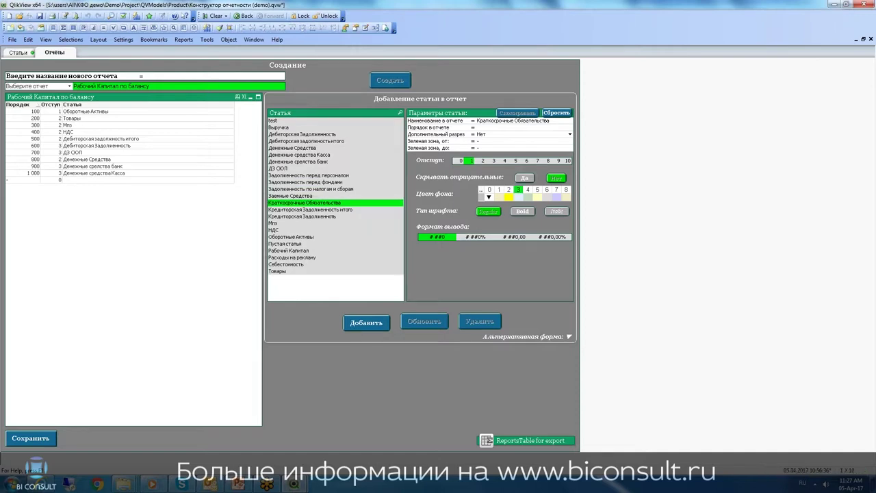
click(523, 210)
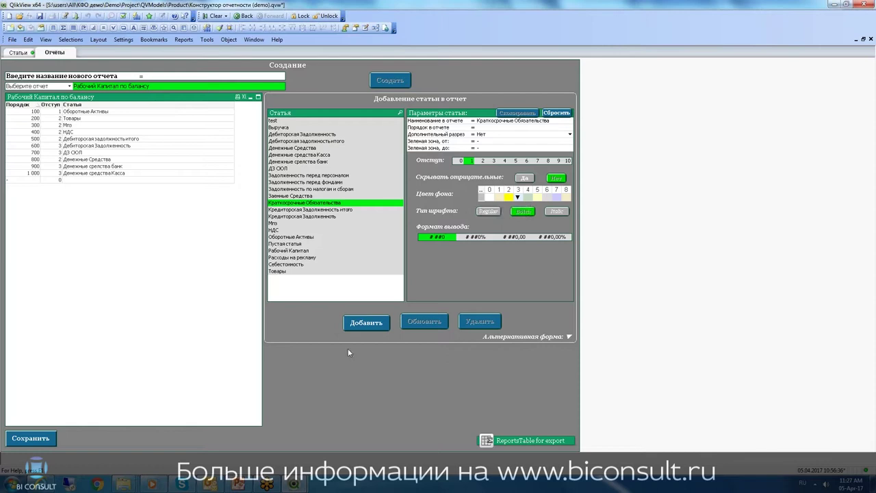
click(366, 323)
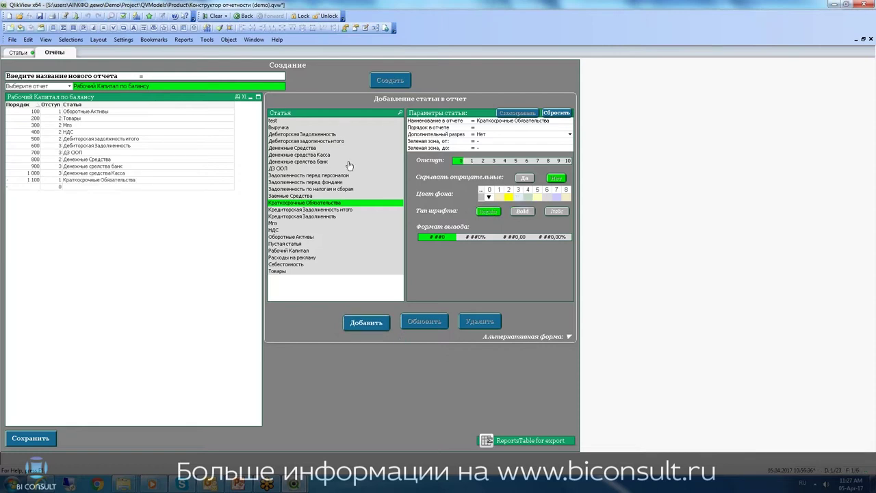
Step: Add the Заемные Средства article to the report with indent 2 and background colour 1
click(293, 197)
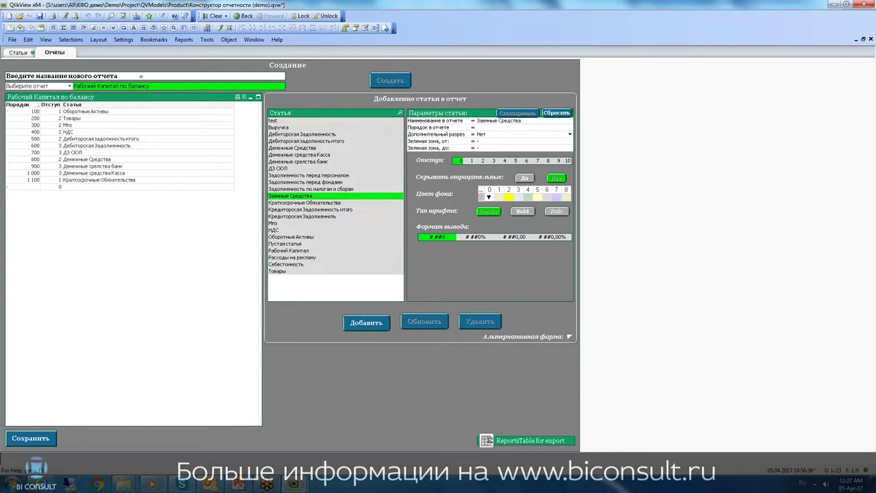
click(482, 161)
click(499, 190)
click(369, 323)
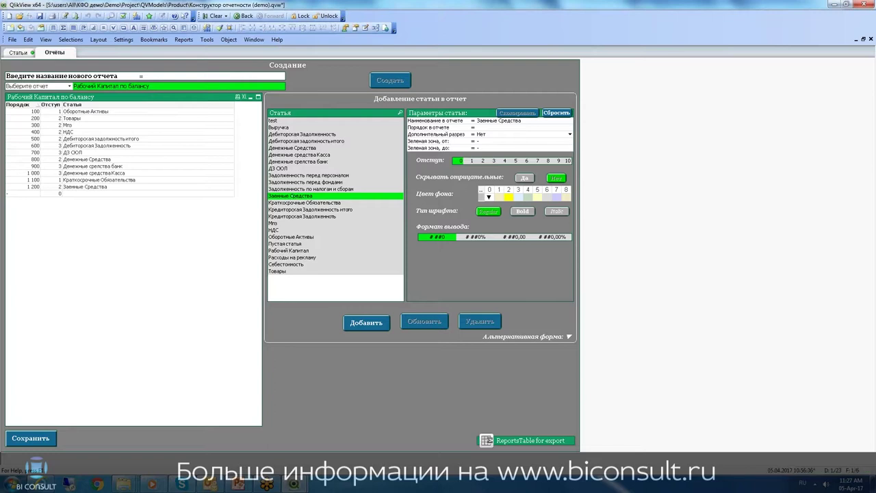
click(290, 196)
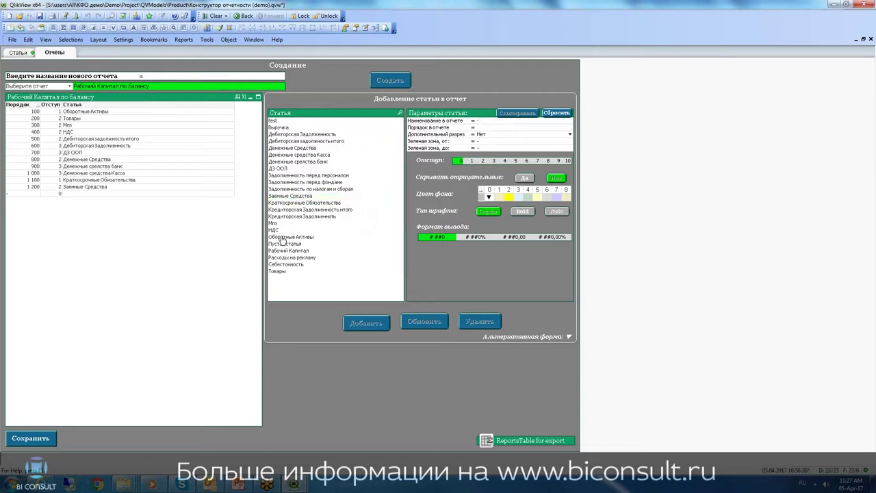
Step: Add the Кредиторская Задолженность итого article to the report with indent 2 and background colour 1
click(298, 210)
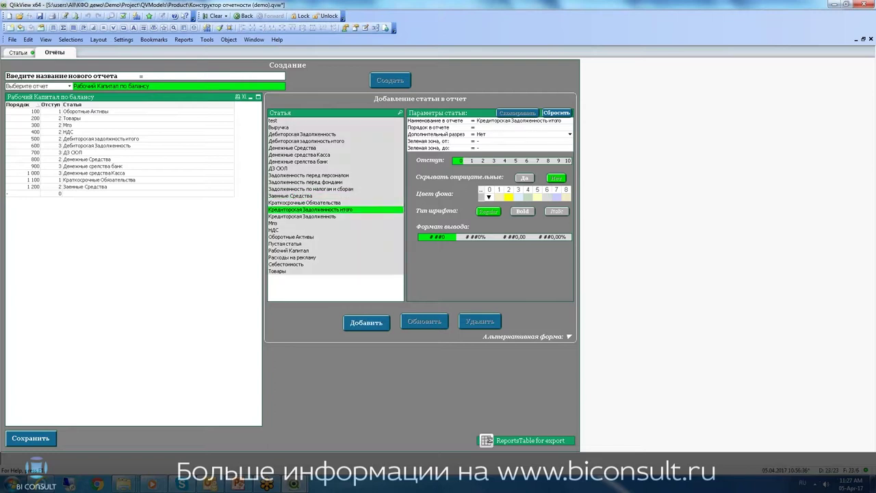
click(482, 160)
click(498, 192)
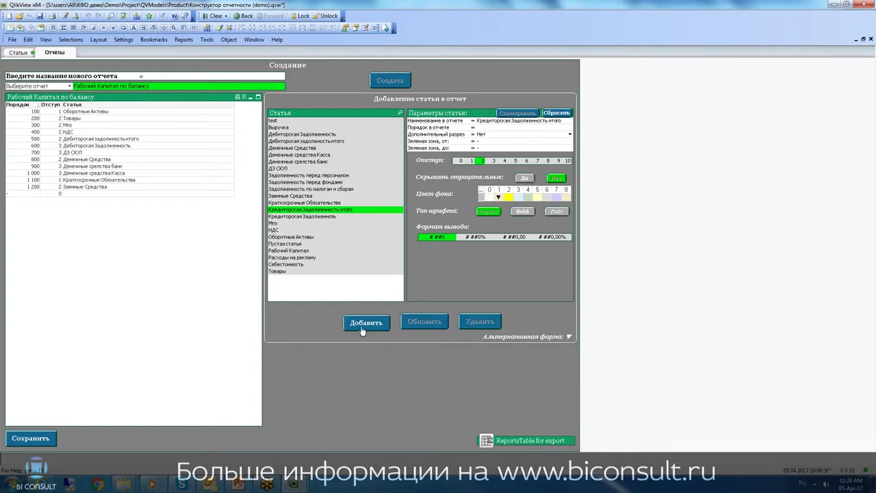
click(365, 322)
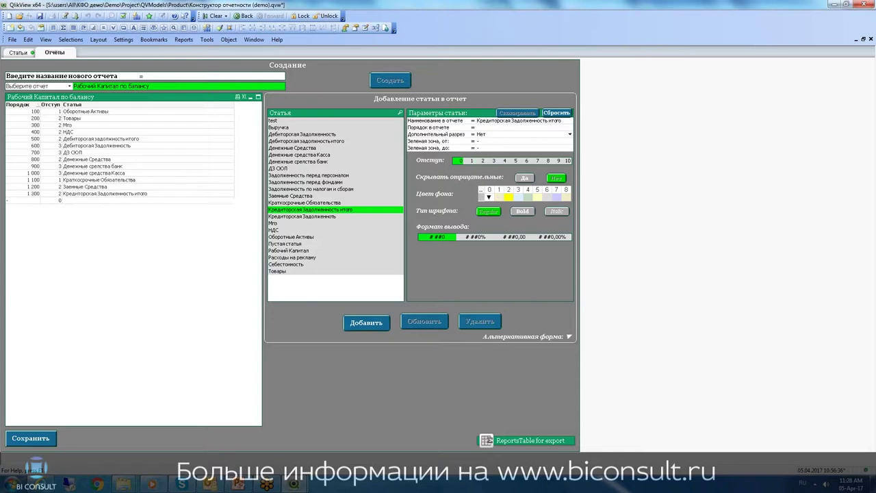
Step: Add Кредиторская Задолженноть, Задолженность перед персоналом, Задолженность перед фондами and Задолженность по налогам и сборам to the report with indent 3
click(321, 217)
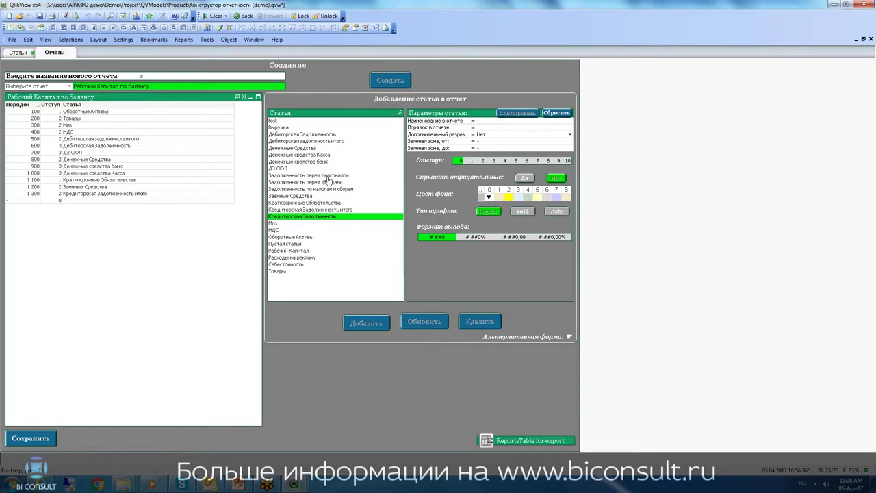
drag(327, 175, 329, 192)
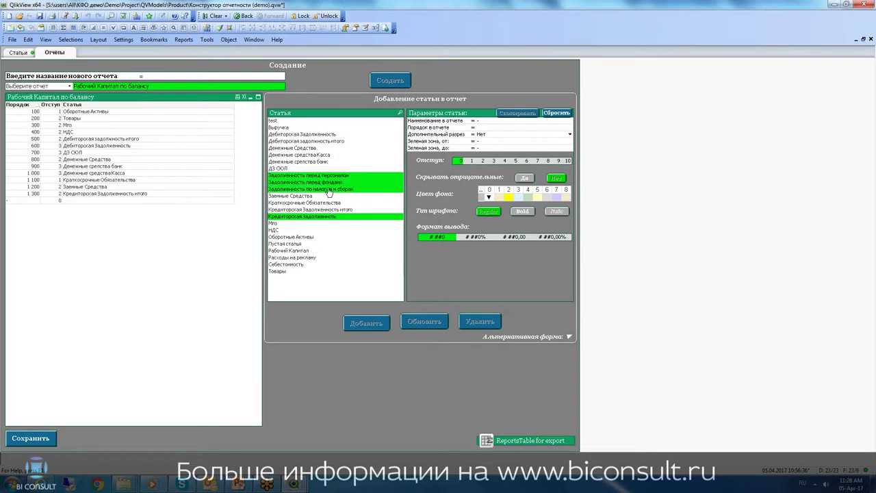
click(493, 161)
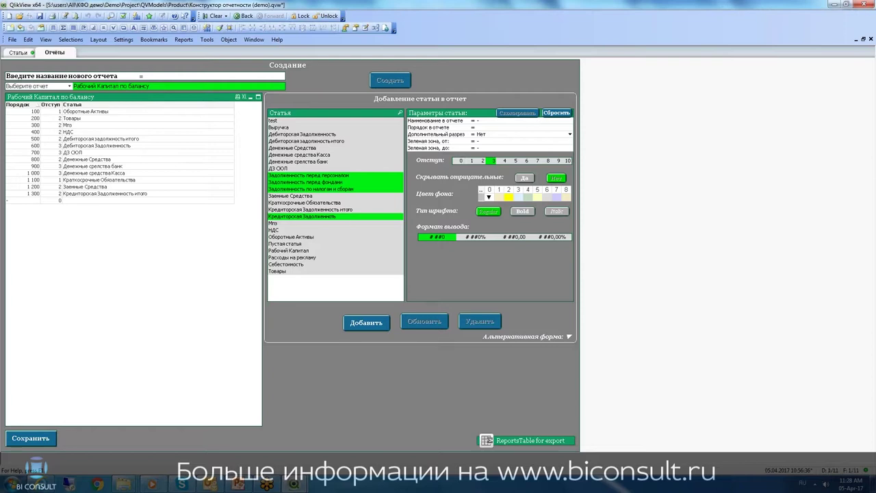
click(366, 322)
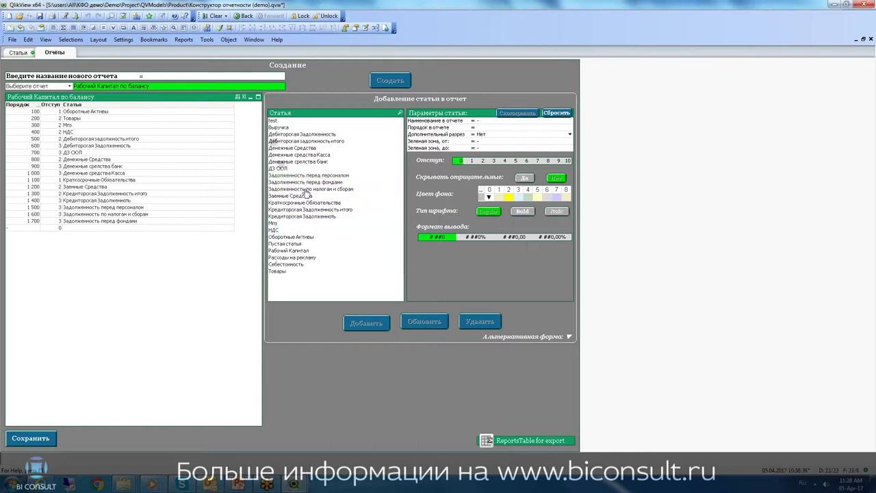
Step: Add the Рабочий Капитал article to the report with indent 1, background colour 7 and bold font
click(291, 244)
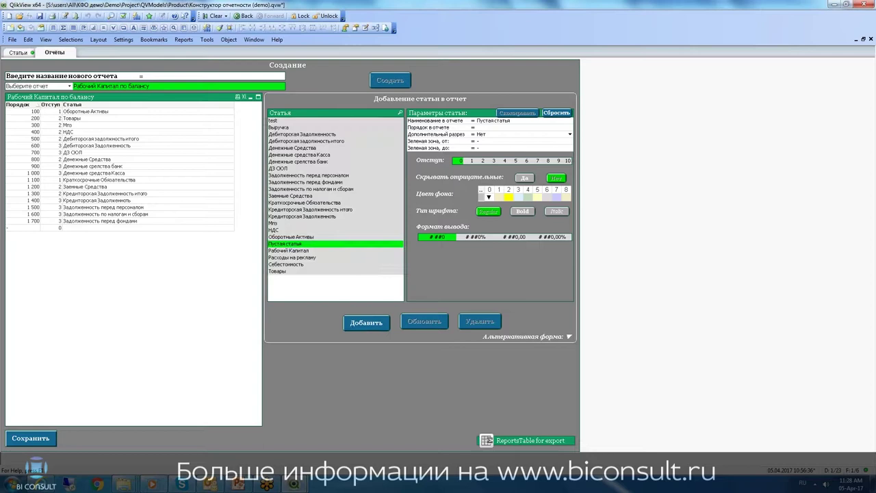
click(288, 251)
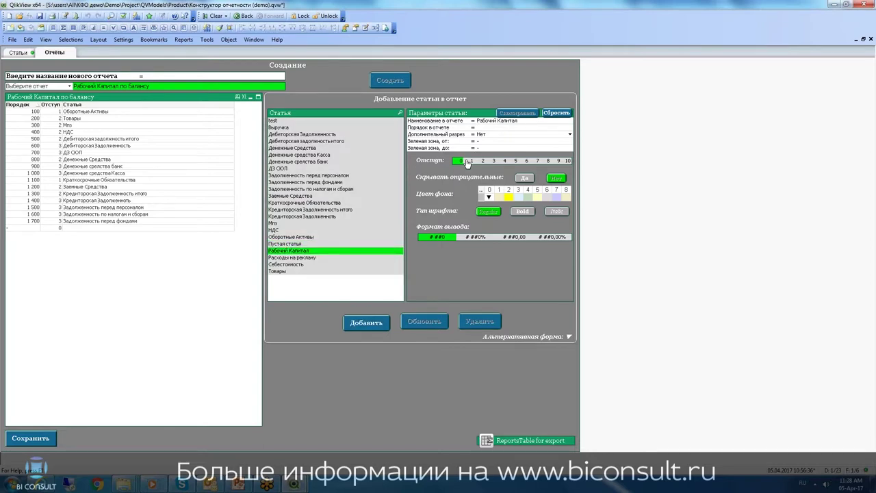
click(469, 160)
click(556, 195)
click(522, 212)
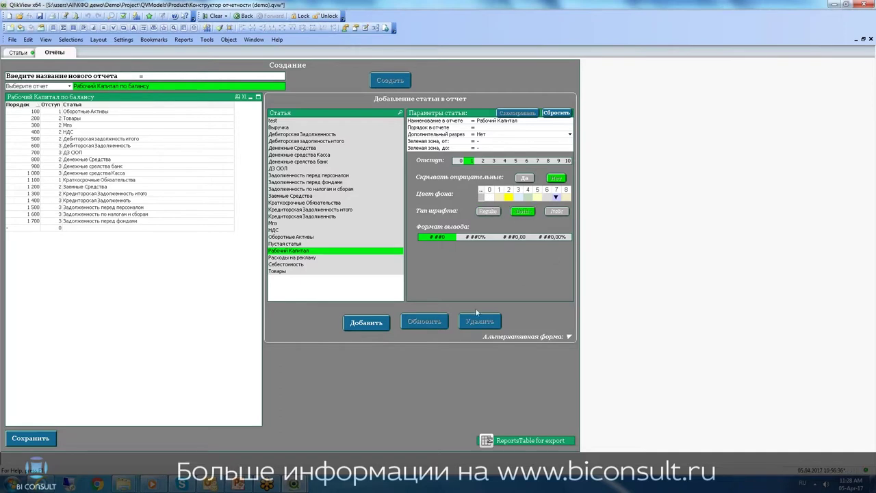
click(367, 324)
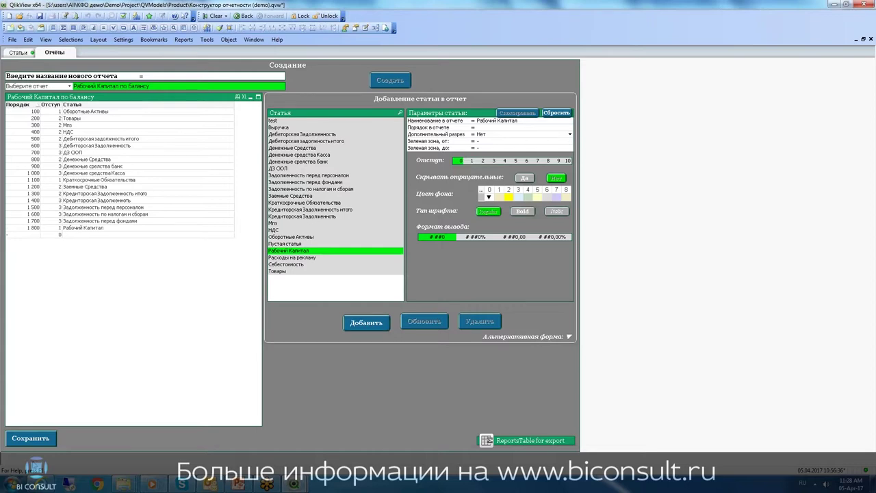
Step: Save the Рабочий Капитал по балансу report and close the report constructor document with its changes saved
click(32, 441)
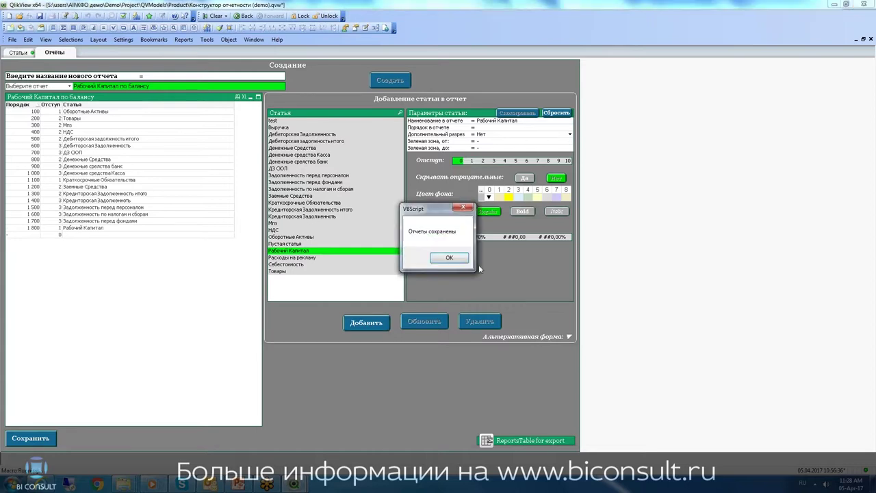
click(438, 258)
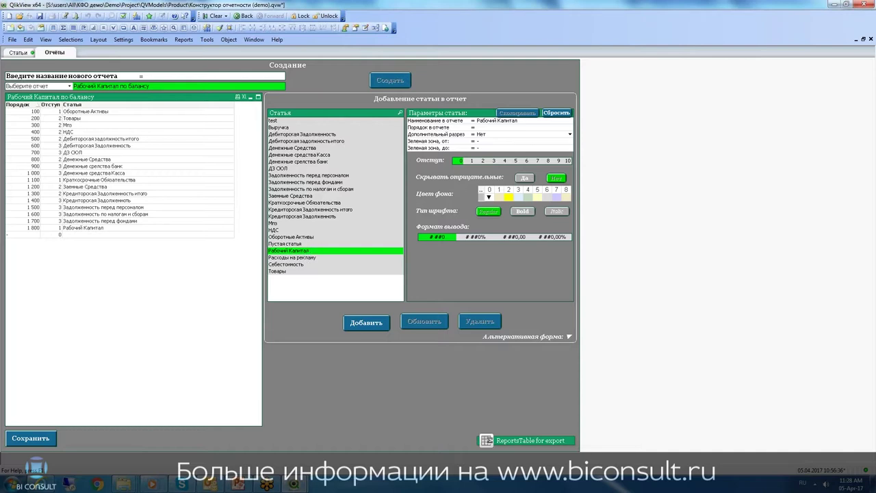
click(309, 250)
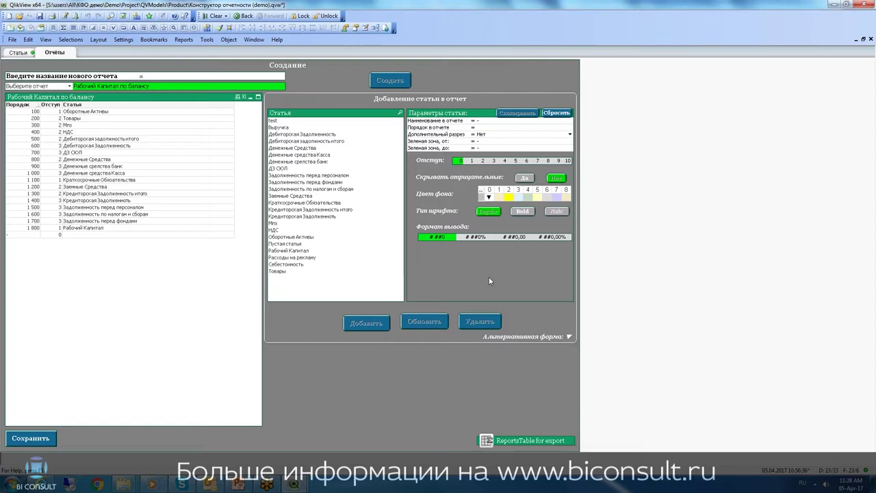
click(871, 40)
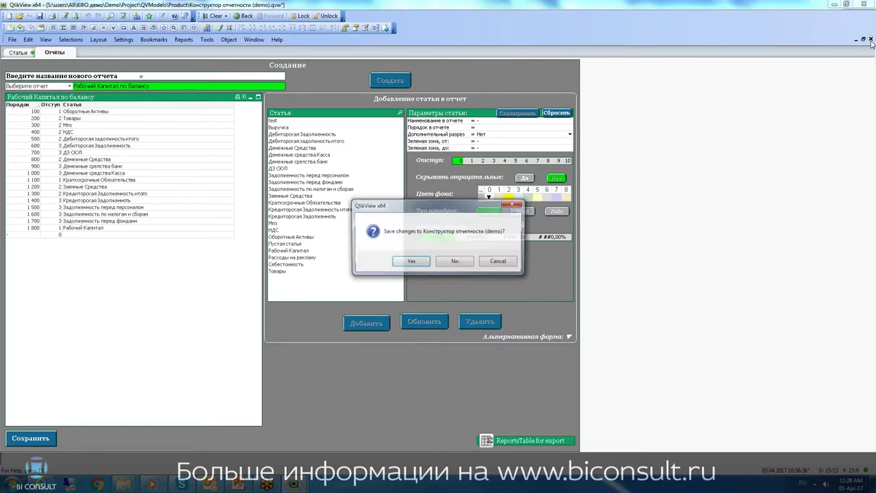
click(411, 261)
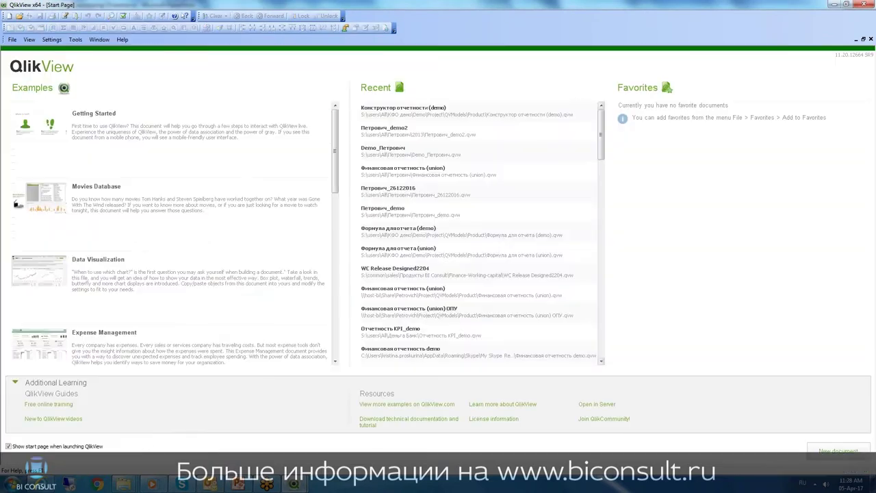
Step: Switch to the Product folder in Windows Explorer and open the QlikView document Формула для отчета (demo)
mouse_move(125, 485)
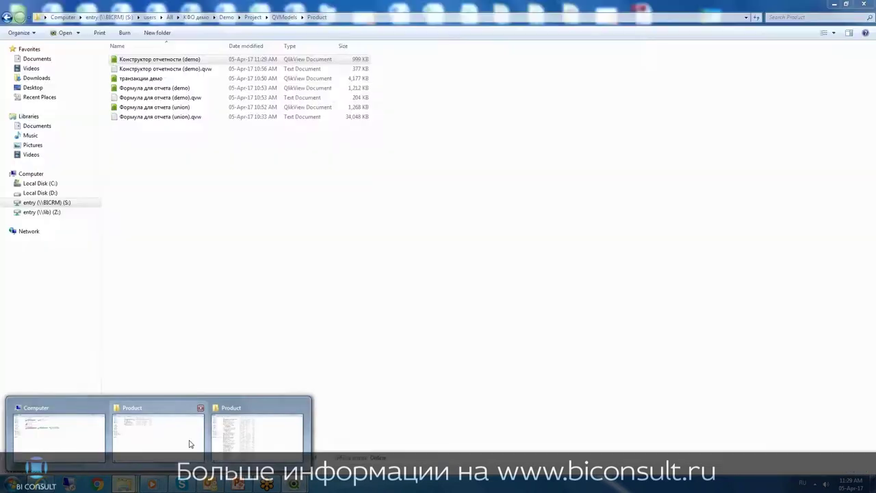
click(187, 444)
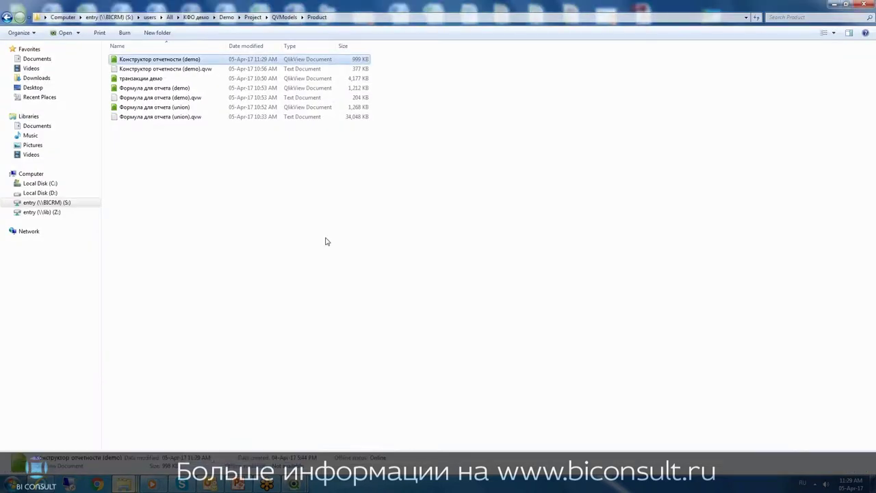
click(209, 224)
double_click(176, 88)
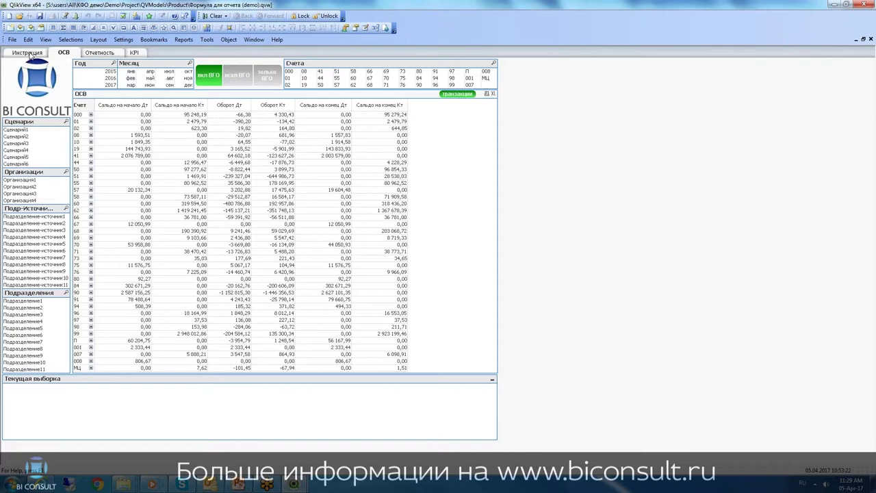
Step: Read the Инструкция sheet and return to the ОСВ sheet to examine its scenario, organisation and department filters
click(32, 55)
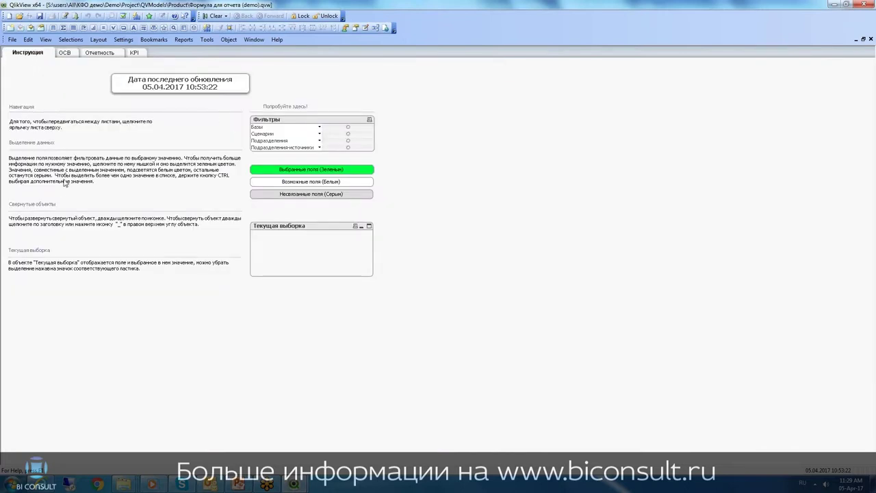
click(65, 54)
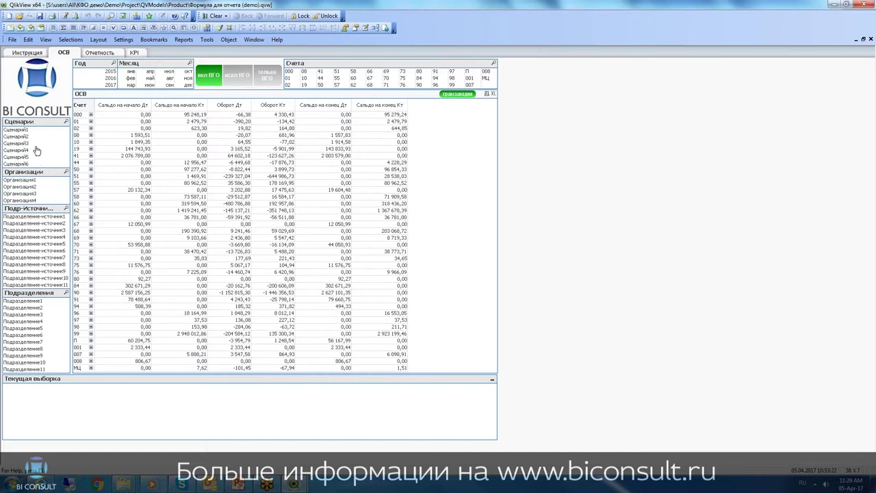
click(32, 195)
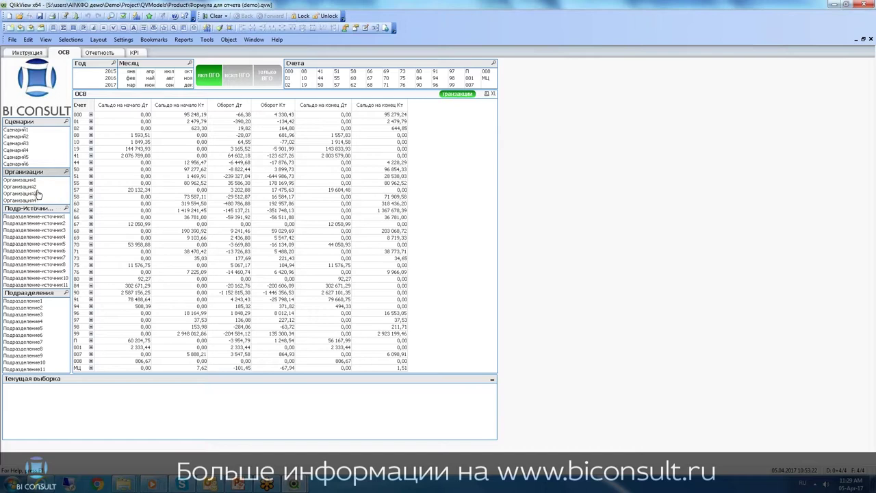
click(23, 244)
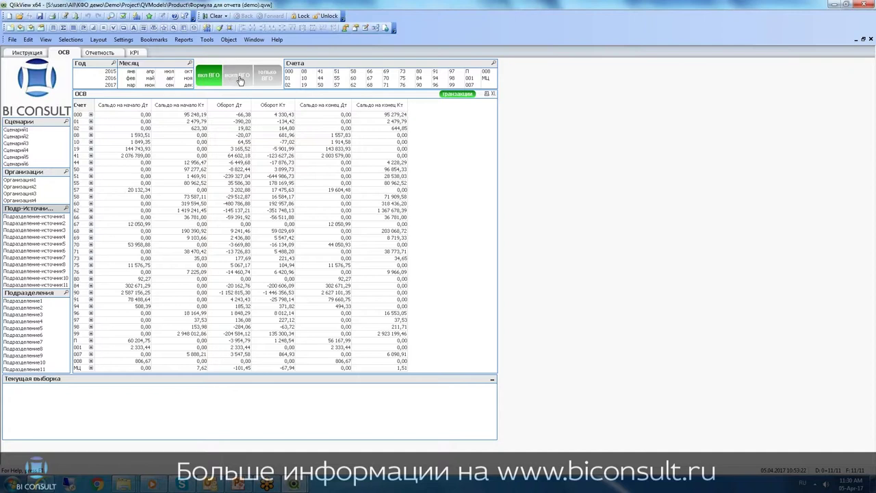
Step: Compare the ОСВ table without ВГО and with only ВГО, inspect the subaccounts of account 44, and restore the вкл ВГО view
click(238, 80)
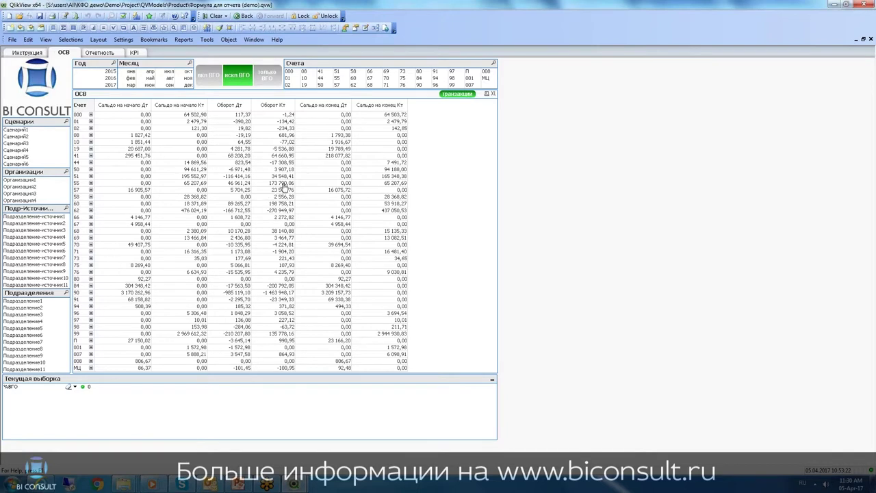
click(266, 77)
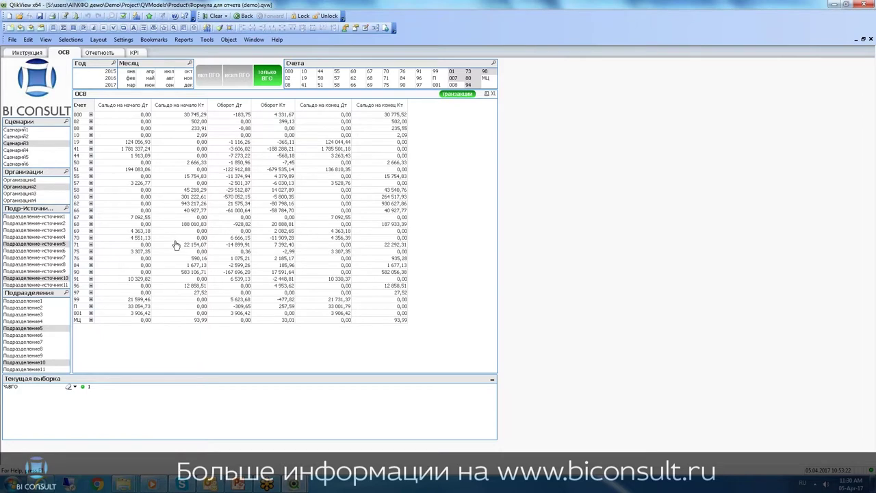
click(319, 72)
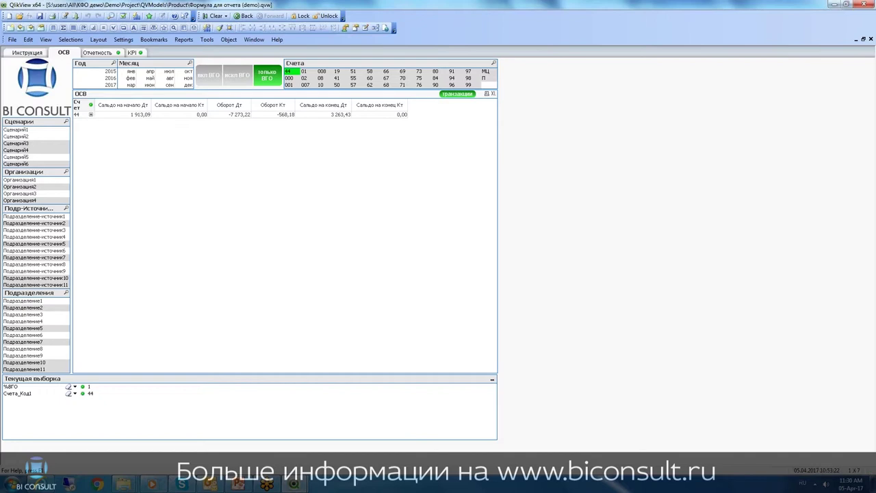
click(90, 114)
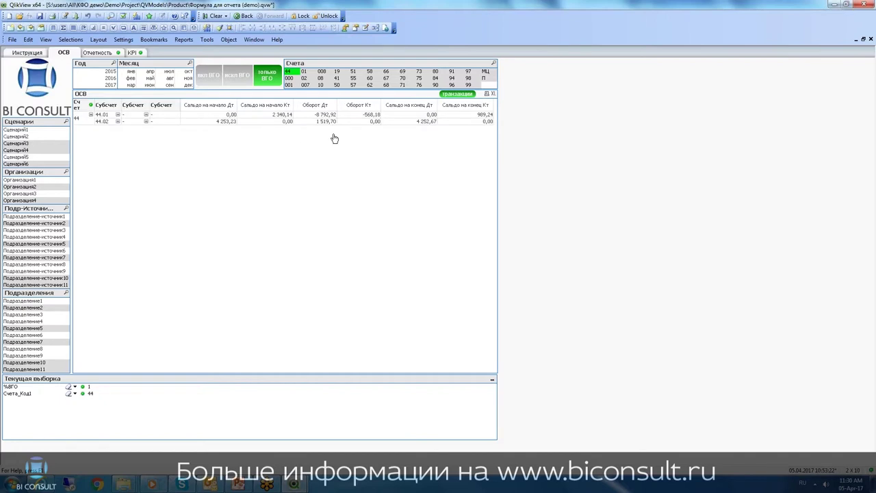
click(244, 16)
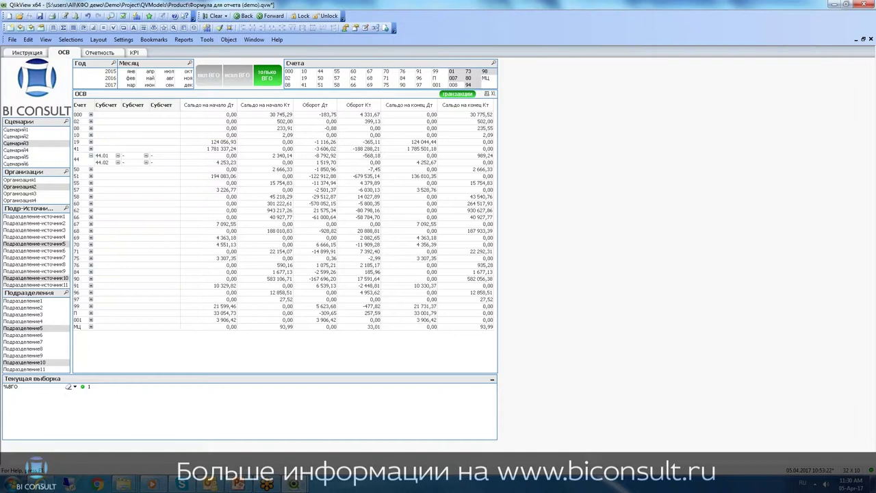
click(91, 157)
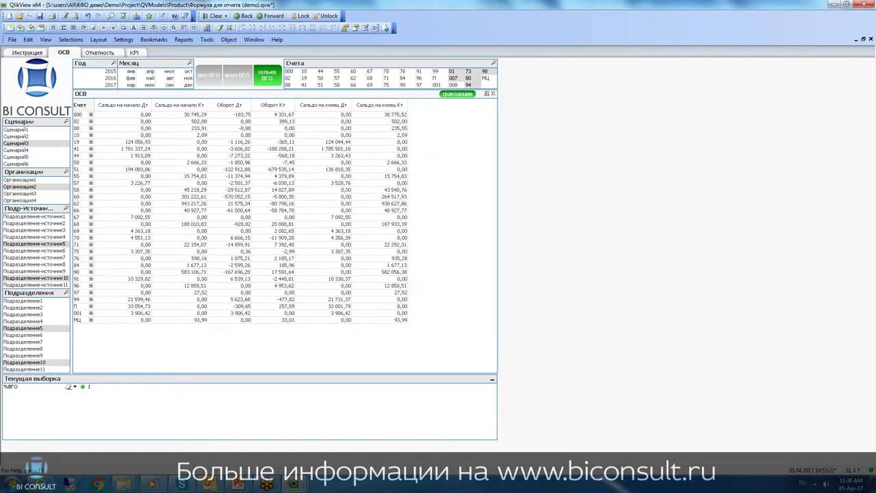
click(203, 78)
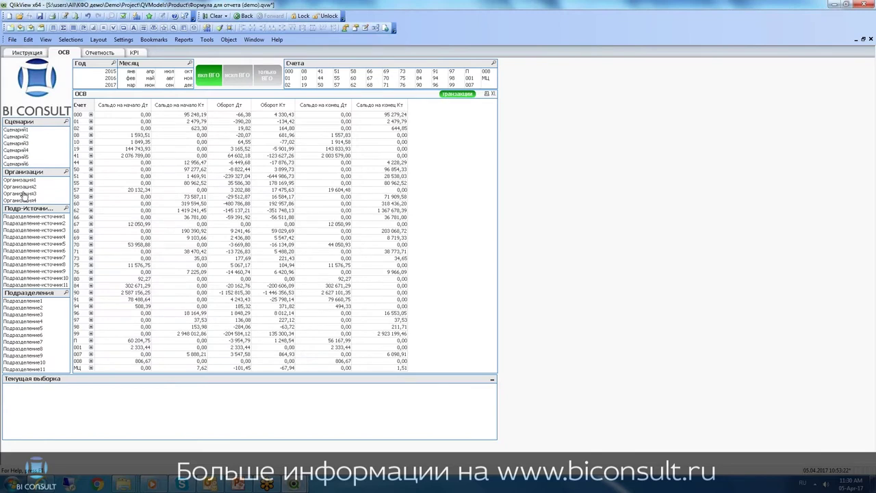
Step: Examine the ОСВ table filtered by Сценарий2, Организация1, January to March 2016 and Подразделение1, and clear all selections
click(37, 137)
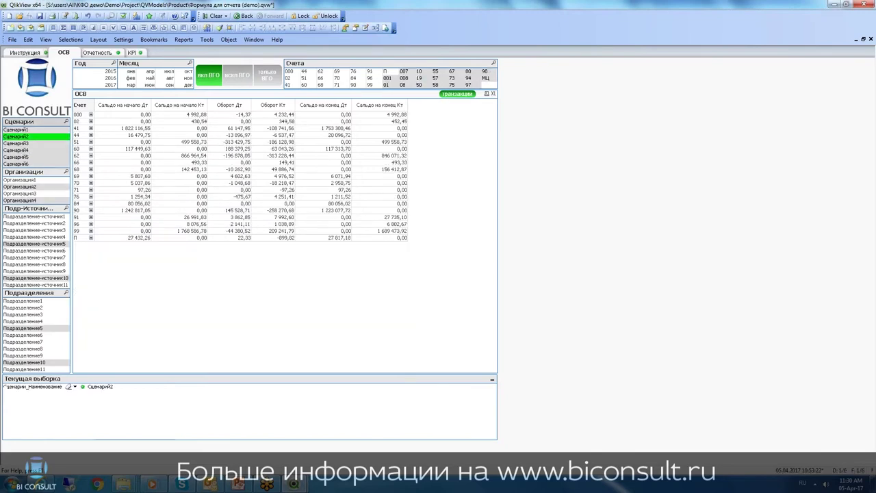
click(23, 180)
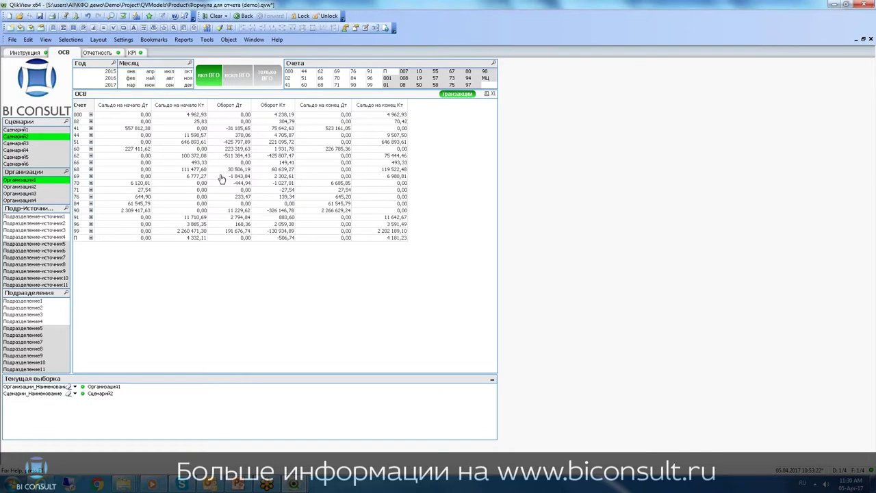
click(109, 78)
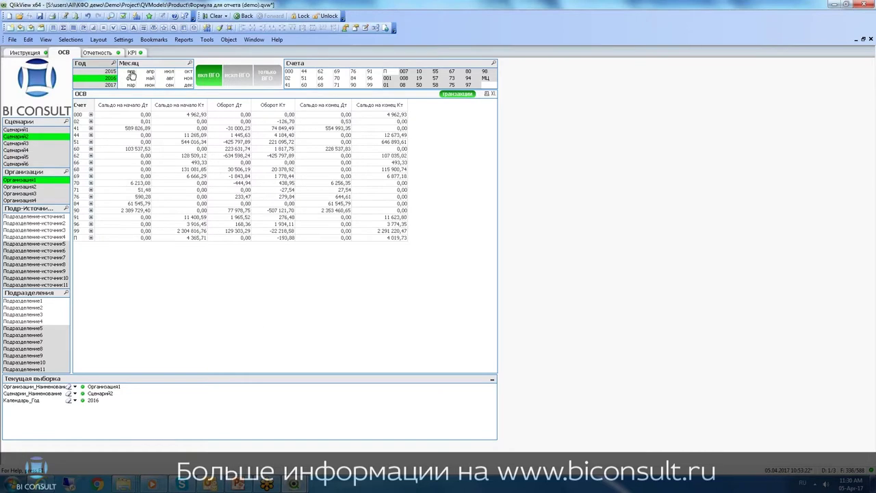
drag(131, 72, 131, 85)
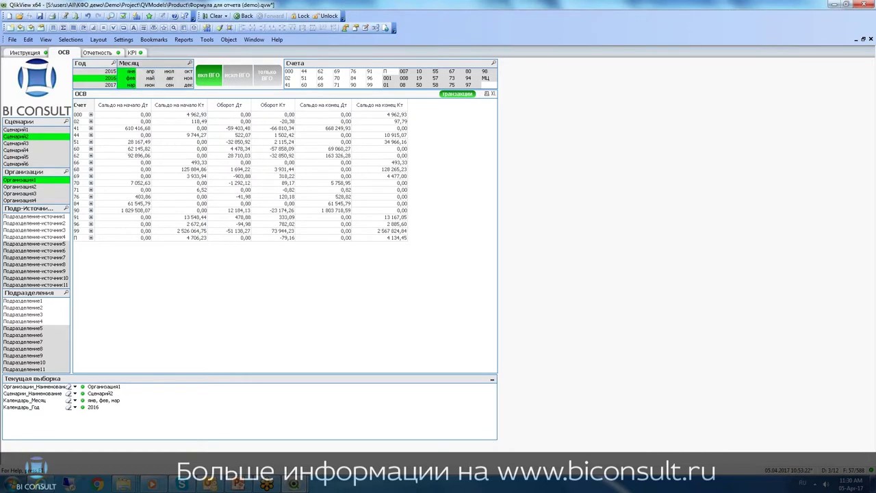
click(30, 302)
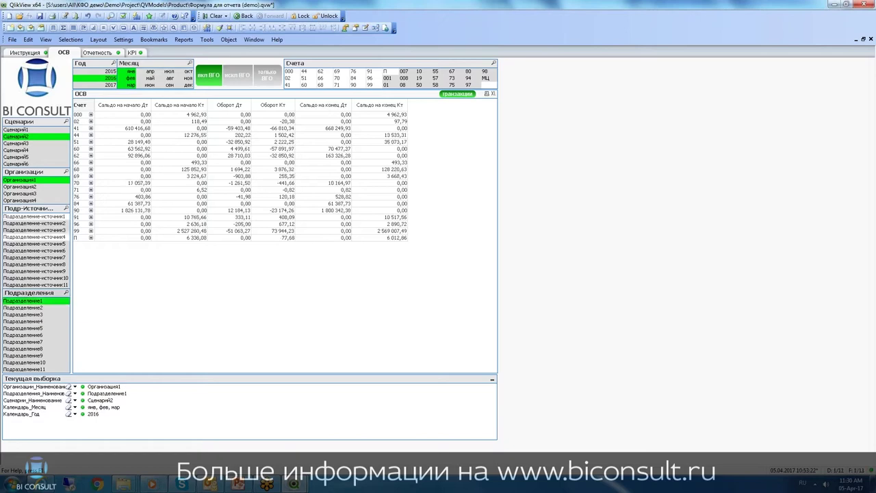
click(51, 302)
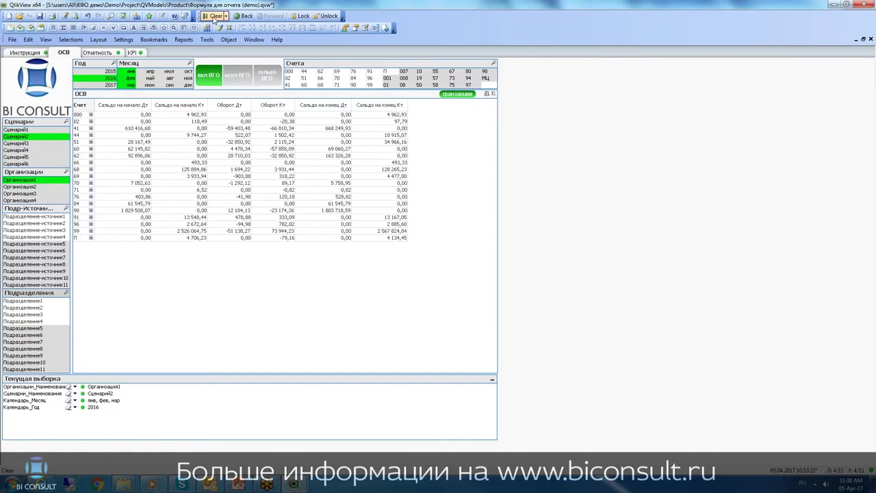
click(213, 16)
Step: Display the P&L report on the Отчетность sheet and look through its monthly columns
click(101, 53)
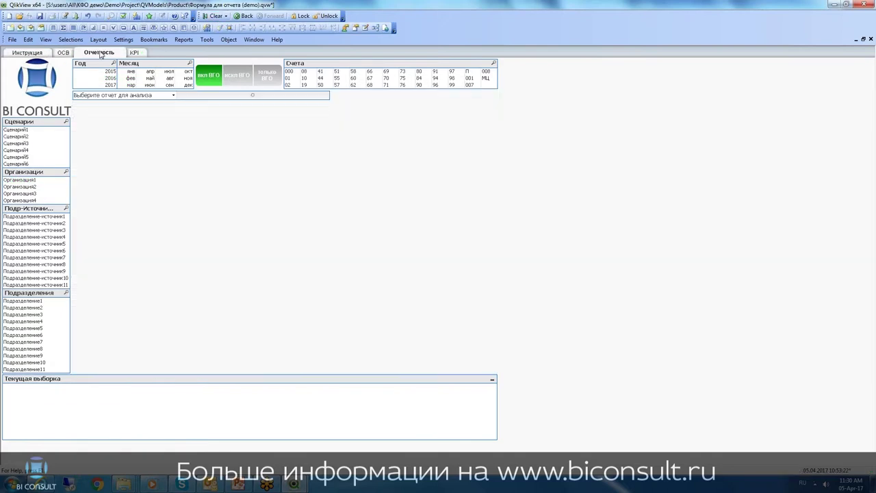
click(172, 96)
click(165, 102)
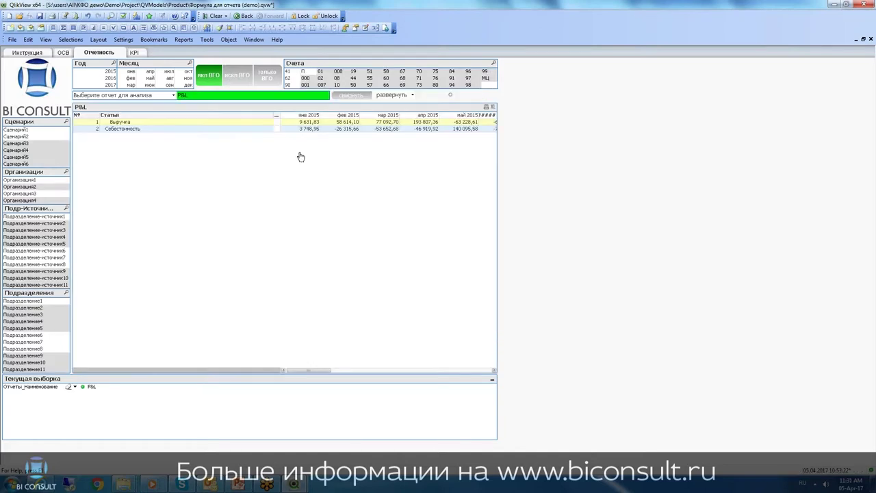
scroll(295, 149, down, 6)
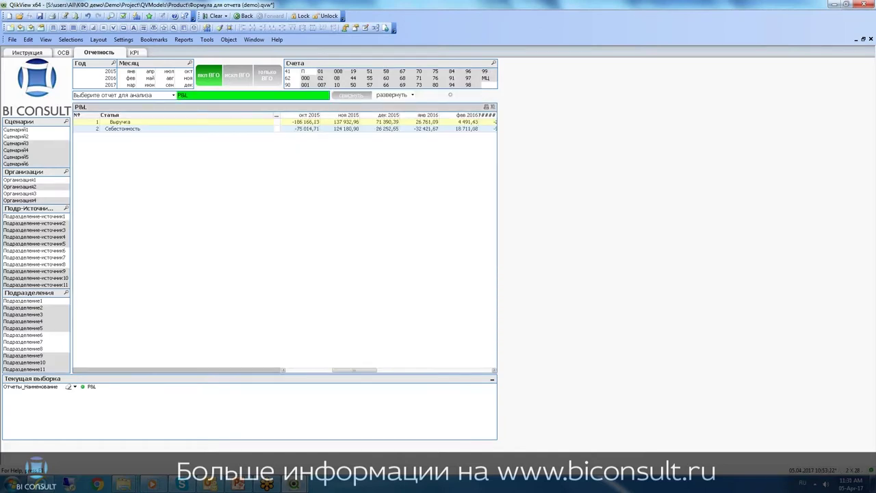
scroll(269, 162, up, 6)
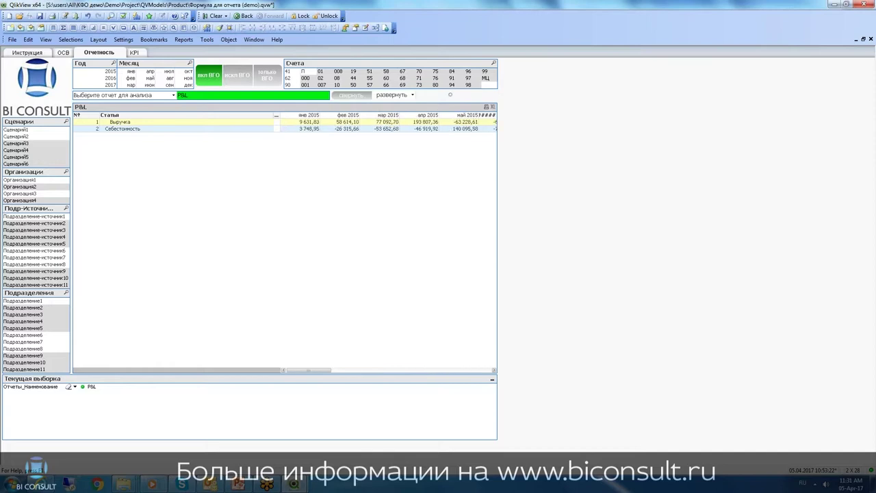
Step: Deselect the P&L report, display Рабочий Капитал по балансу for analysis, and review its articles across the months
click(202, 98)
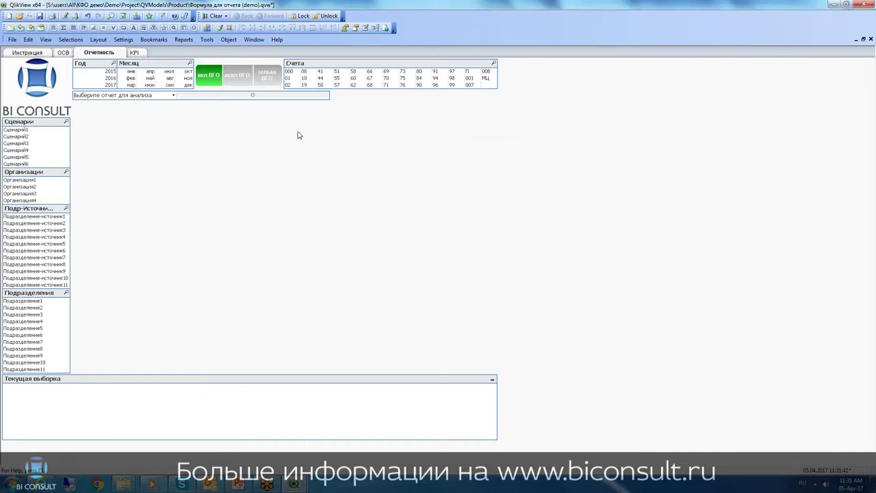
click(166, 96)
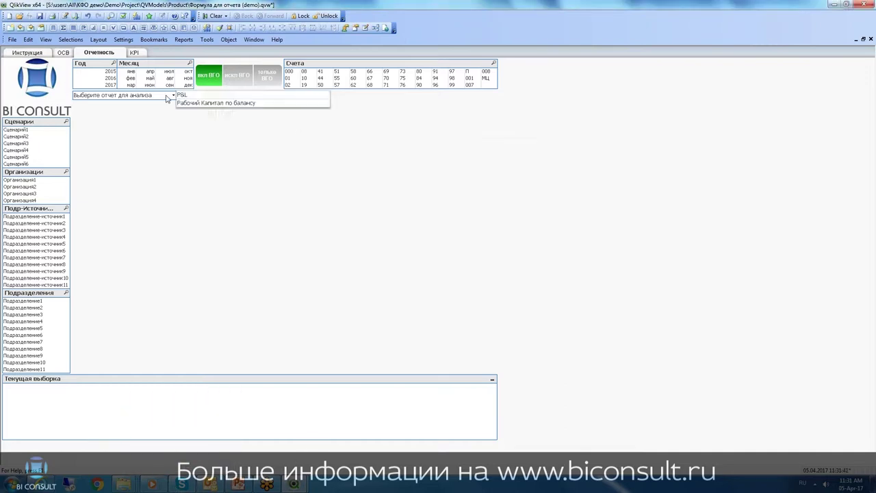
click(205, 103)
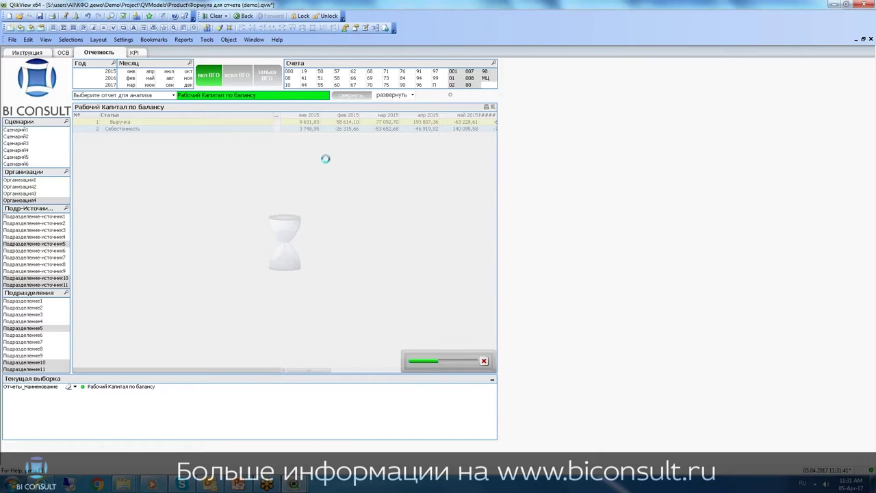
scroll(253, 161, down, 3)
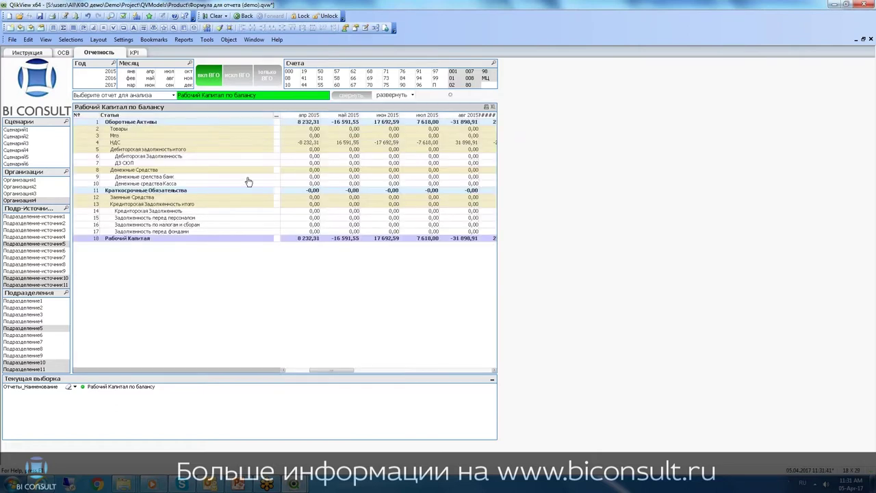
scroll(141, 128, up, 3)
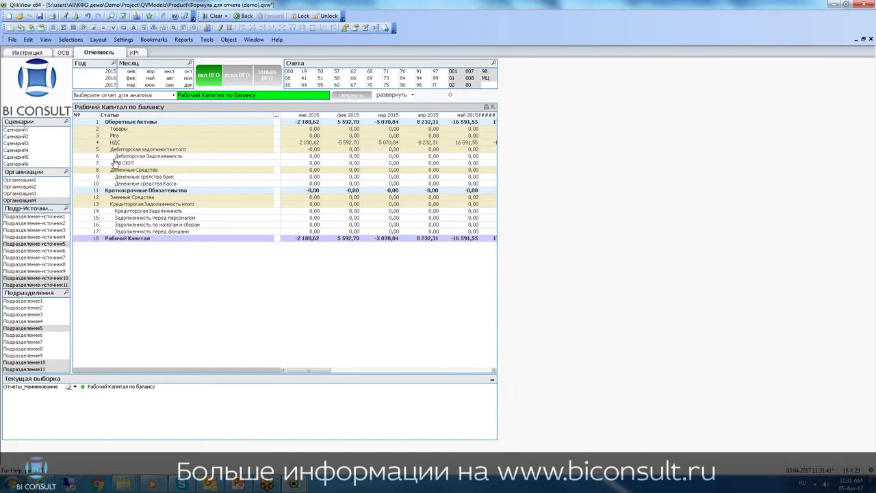
scroll(205, 162, right, 5)
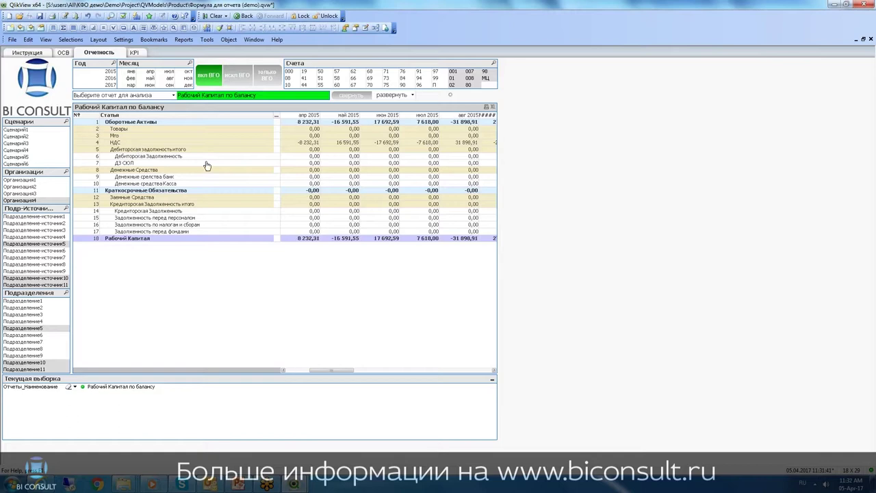
Step: Filter the Рабочий Капитал по балансу report by 2016 and Сценарий2, and review its monthly columns
scroll(264, 167, left, 5)
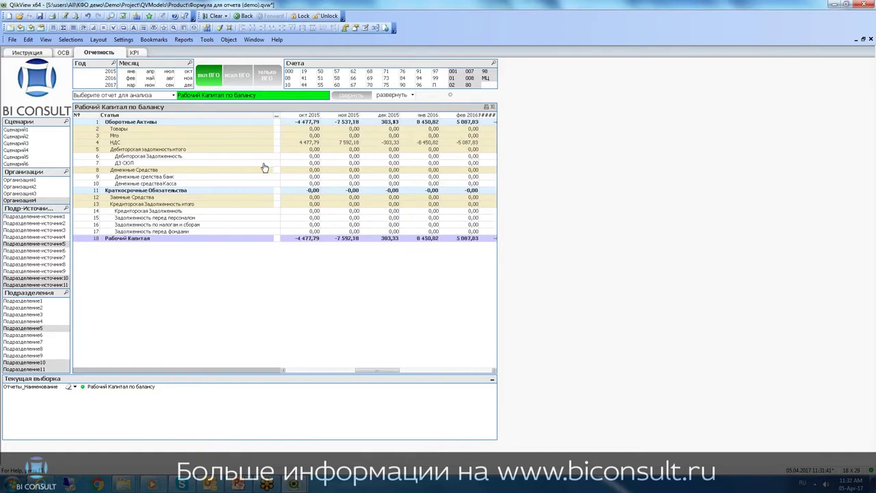
click(103, 78)
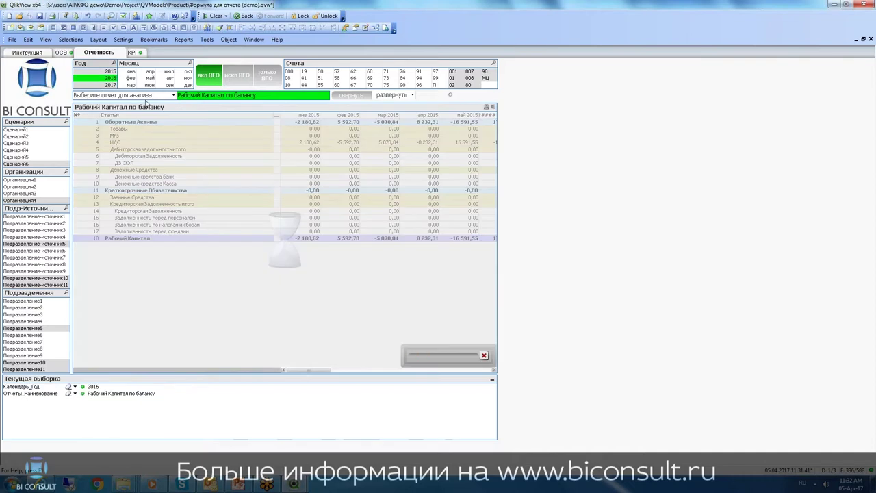
click(25, 138)
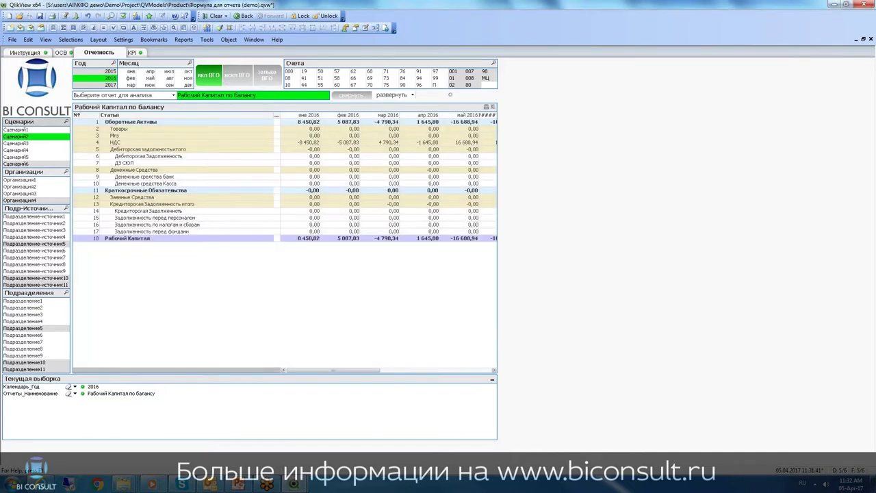
scroll(356, 179, right, 3)
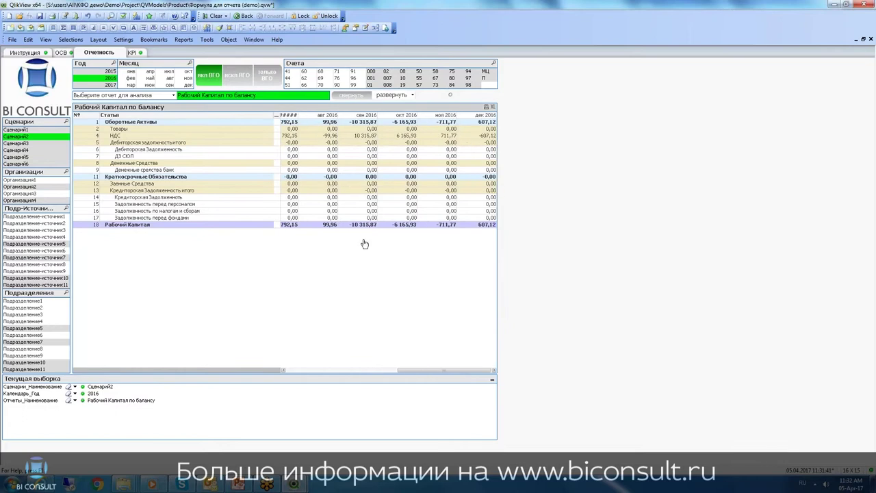
scroll(375, 228, left, 3)
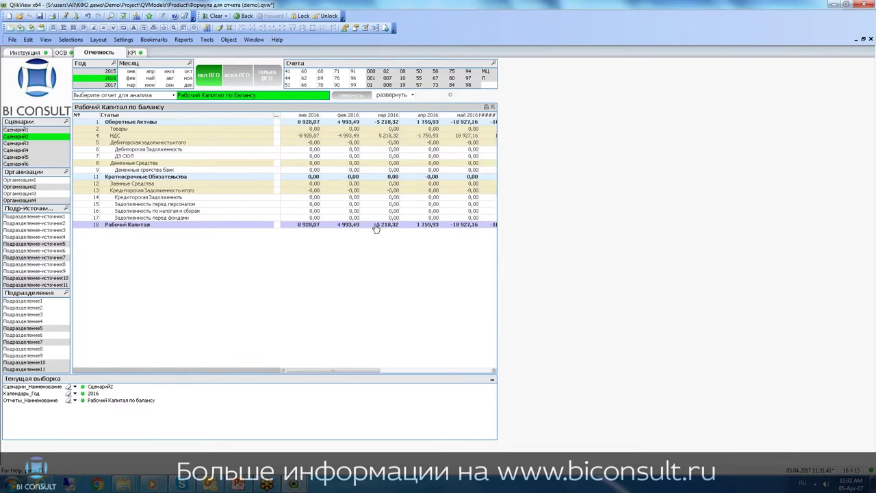
Step: Break the report down by Организации, arrange the organisations as columns above the months, and limit the period to January to March
click(409, 95)
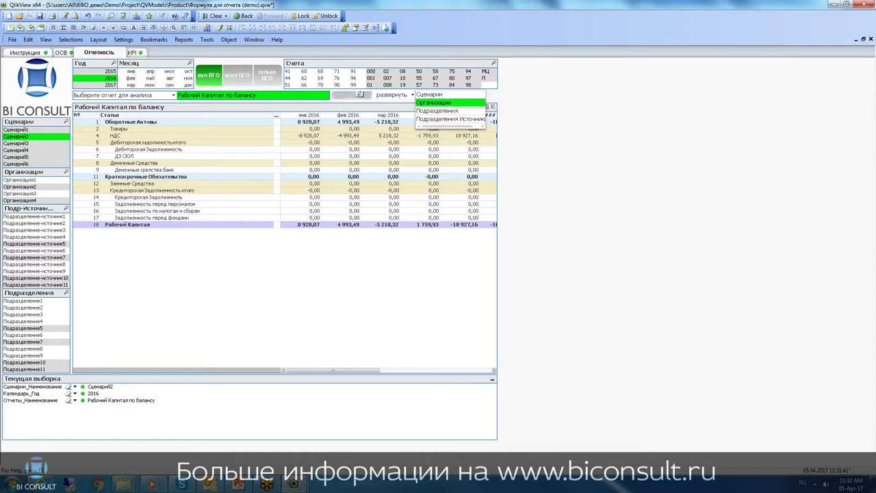
click(434, 103)
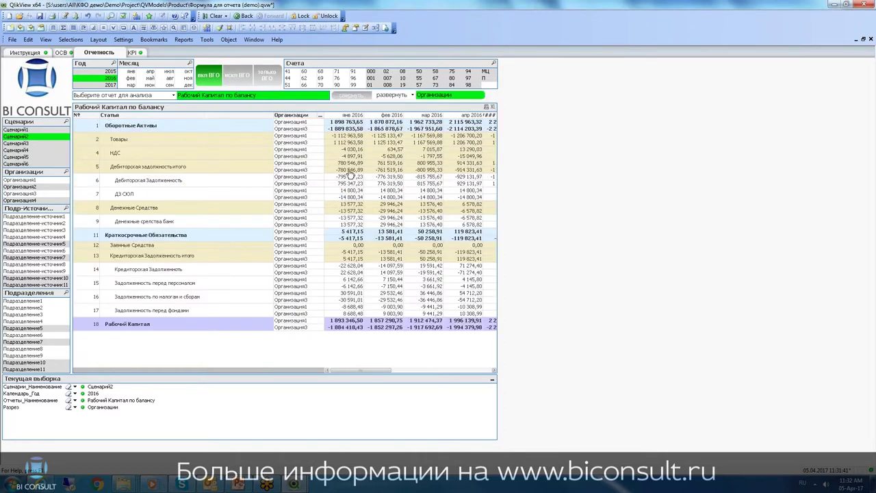
drag(294, 115, 384, 113)
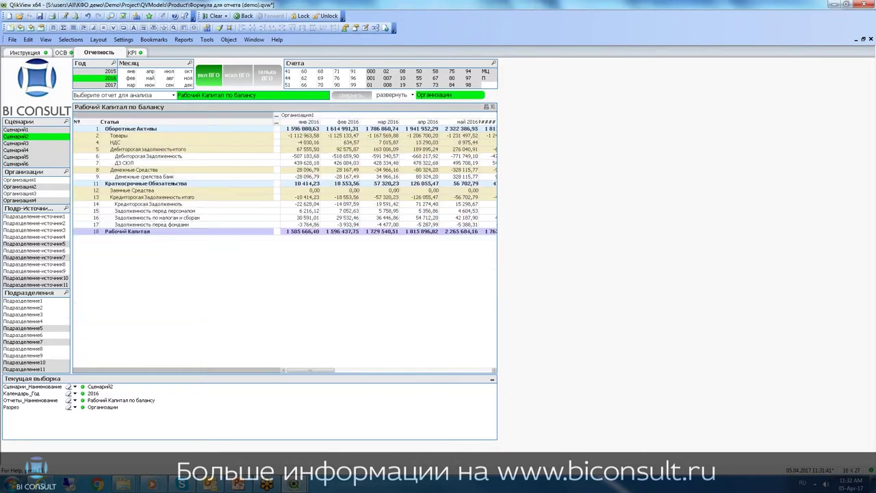
click(131, 73)
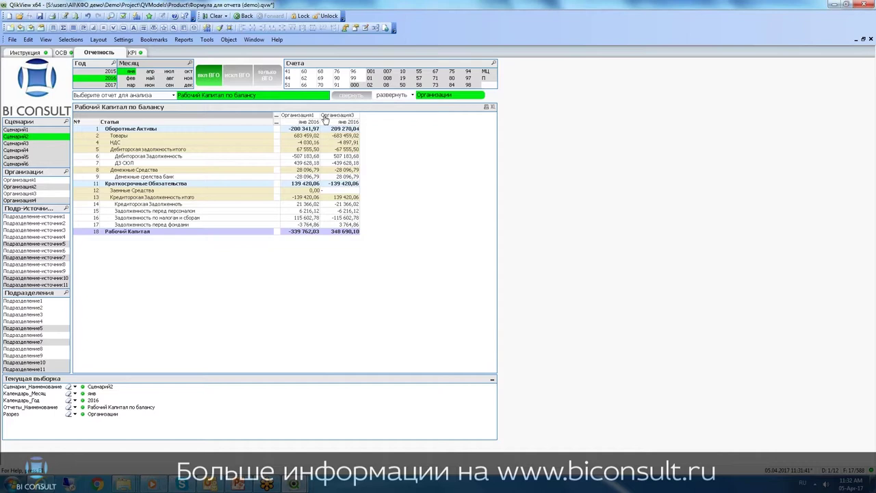
drag(131, 75, 130, 87)
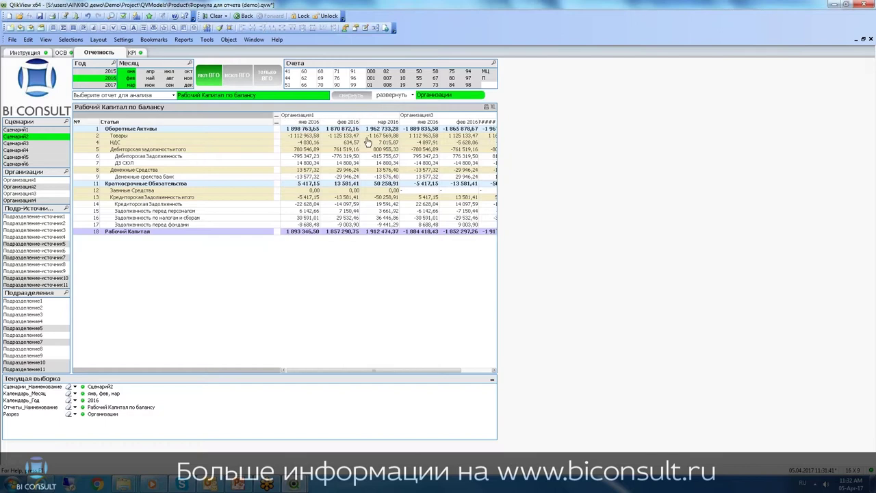
Step: Replace the Организации breakdown with Подразделения, limit the period to January, and review the departments' columns
click(438, 94)
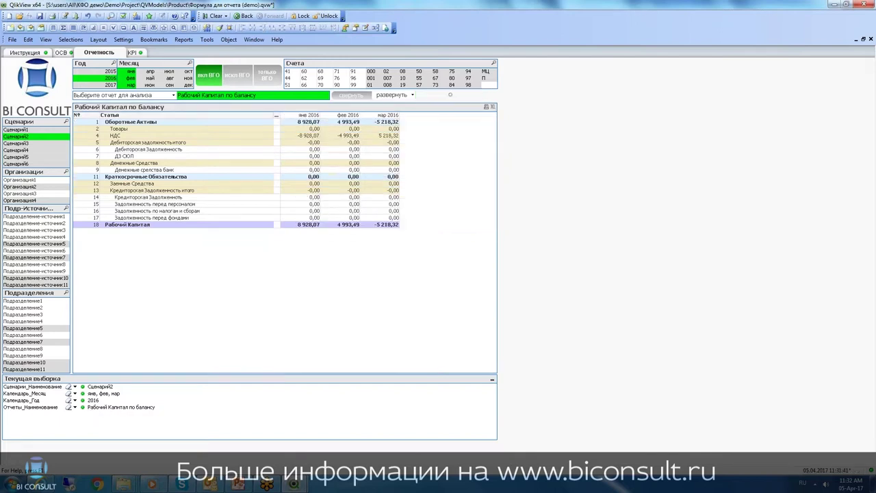
click(404, 98)
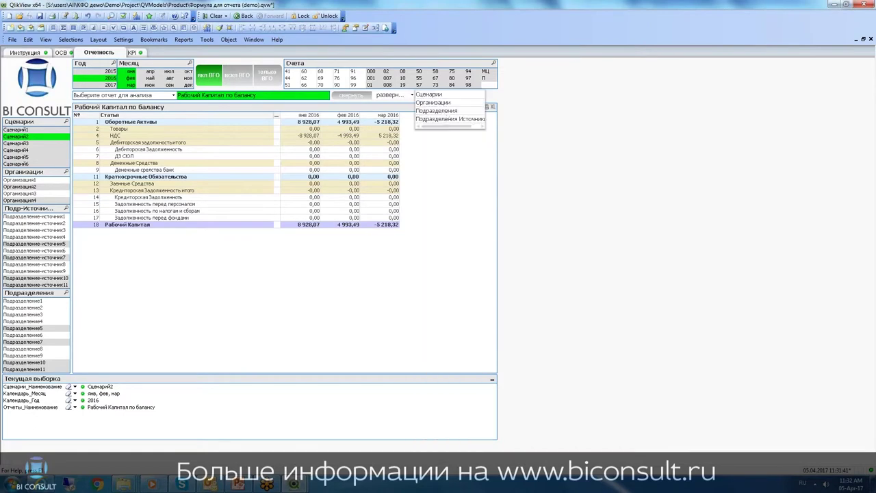
click(445, 111)
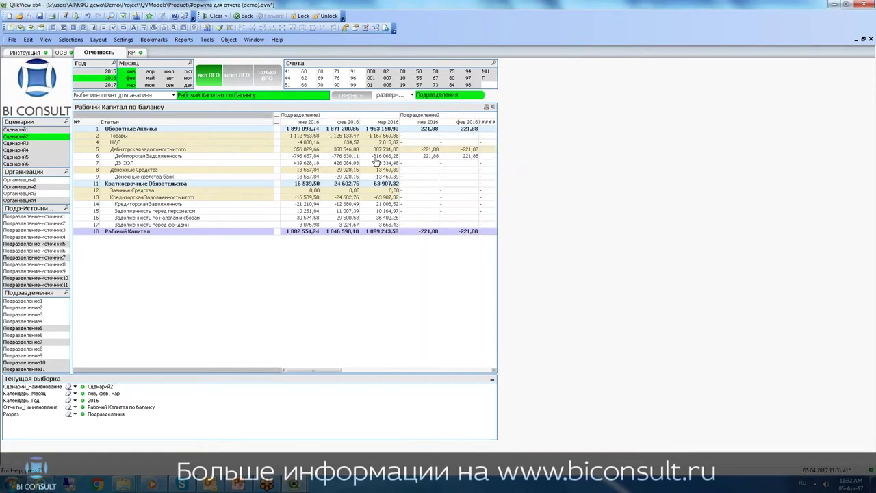
scroll(375, 165, right, 5)
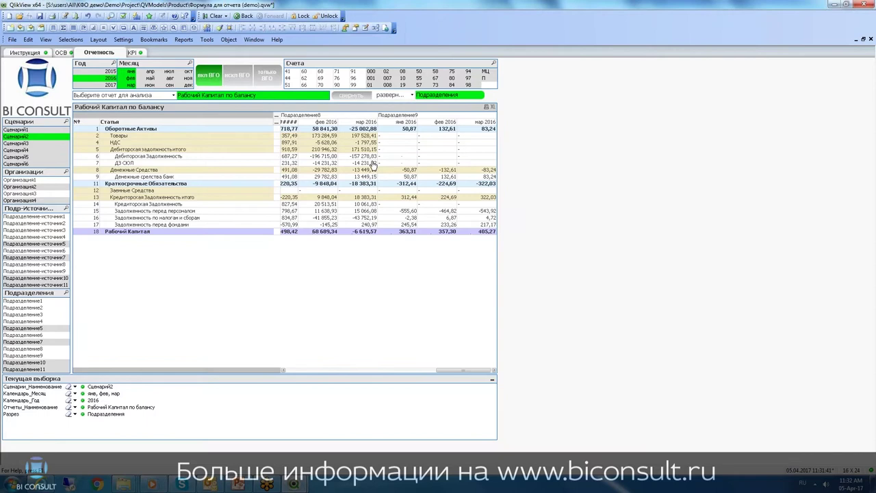
click(130, 71)
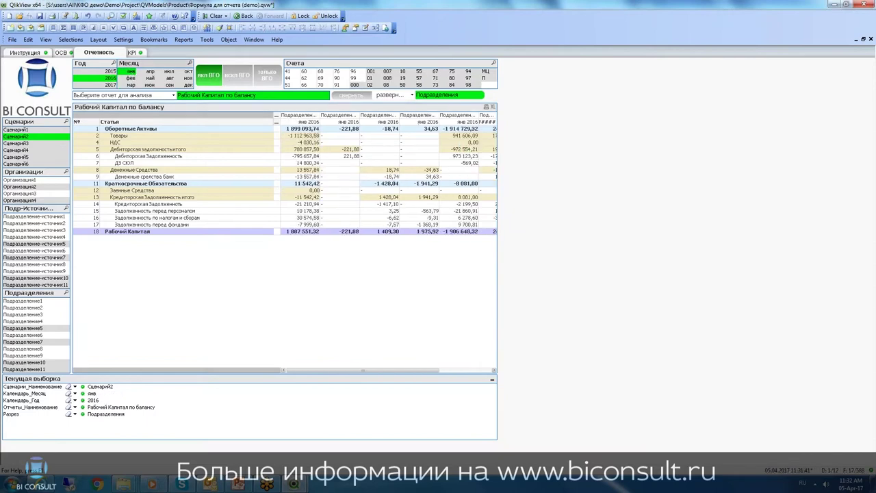
click(338, 136)
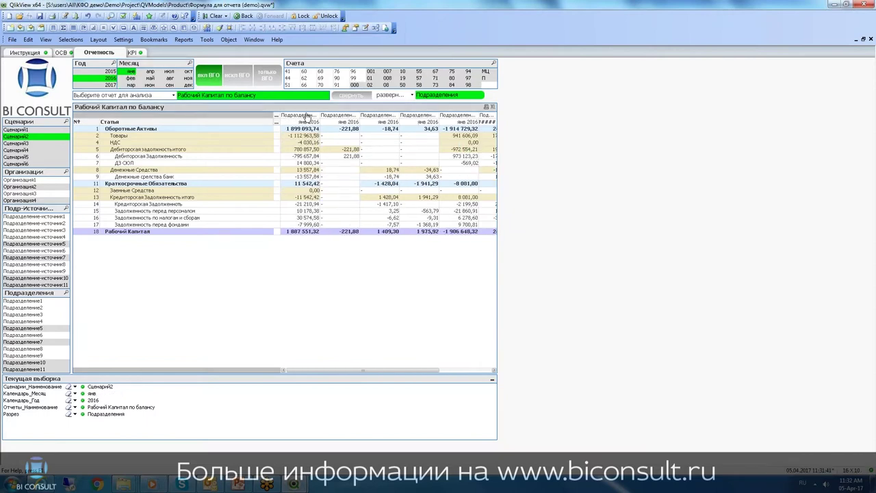
scroll(407, 132, right, 2)
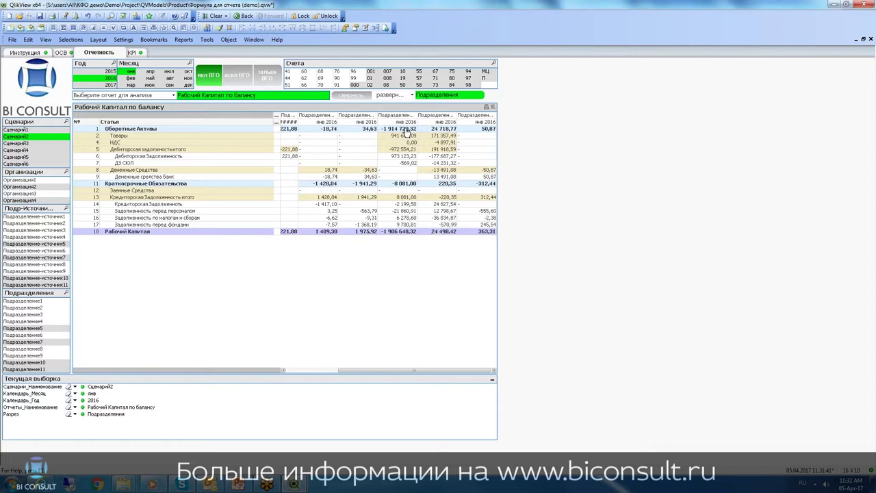
Step: Examine the report filtered by Подразделение-источник1 to Подразделение-источник3, and clear the source department selection
drag(44, 217, 51, 235)
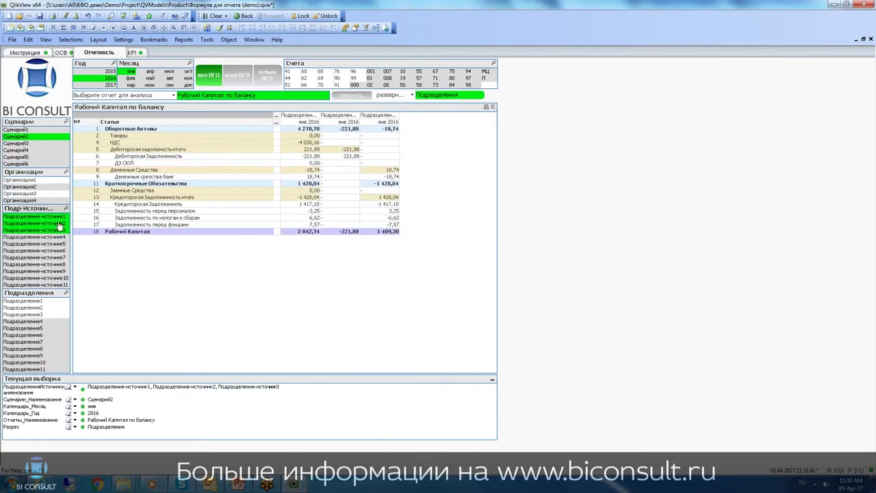
click(313, 186)
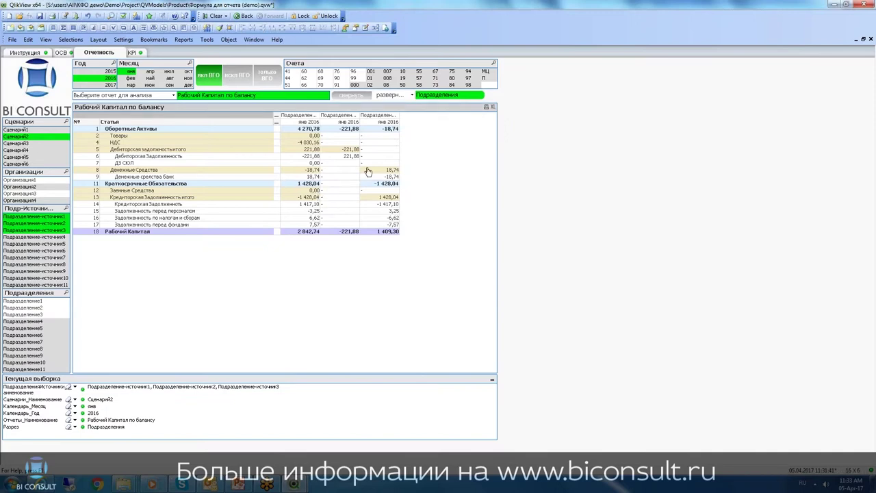
ctrl+click(31, 230)
ctrl+click(34, 223)
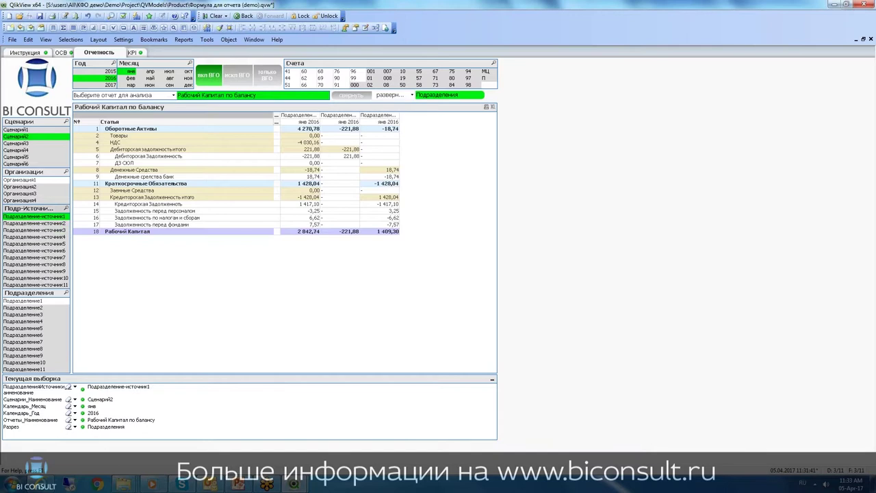
ctrl+click(35, 217)
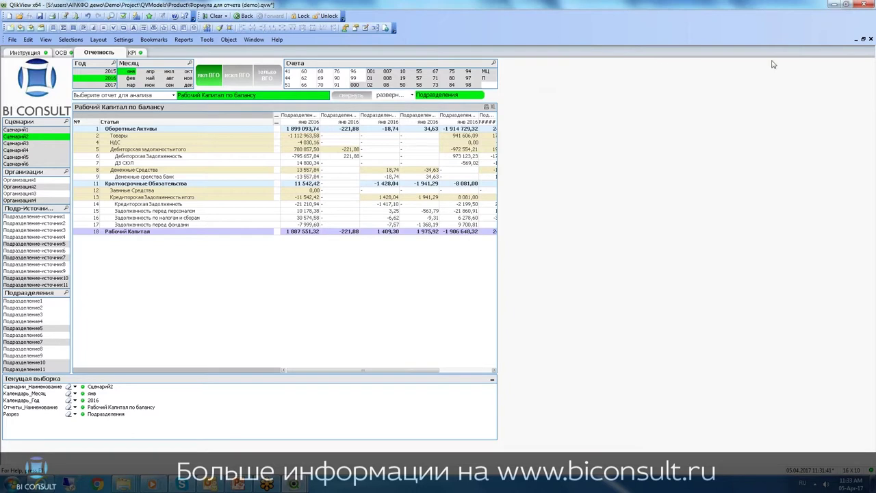
Step: Close Формула для отчета (demo) with its changes saved, and open Конструктор отчетности (demo) from the Product folder
click(870, 39)
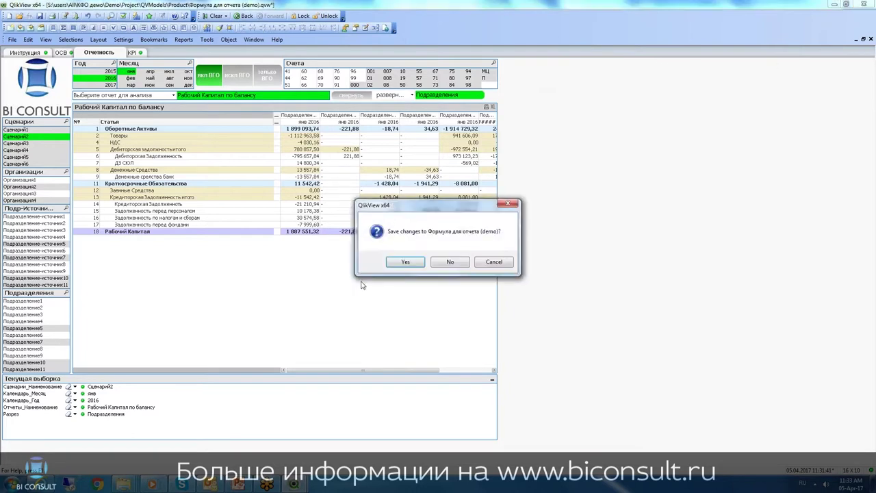
click(404, 265)
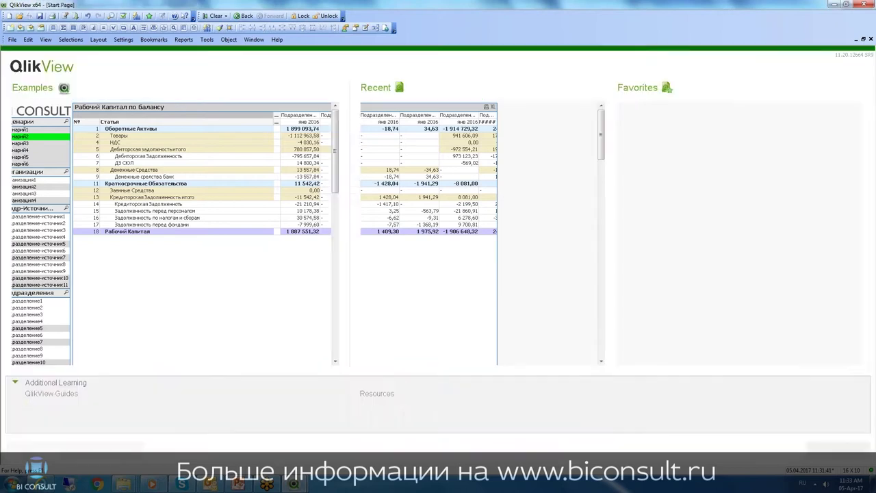
mouse_move(123, 484)
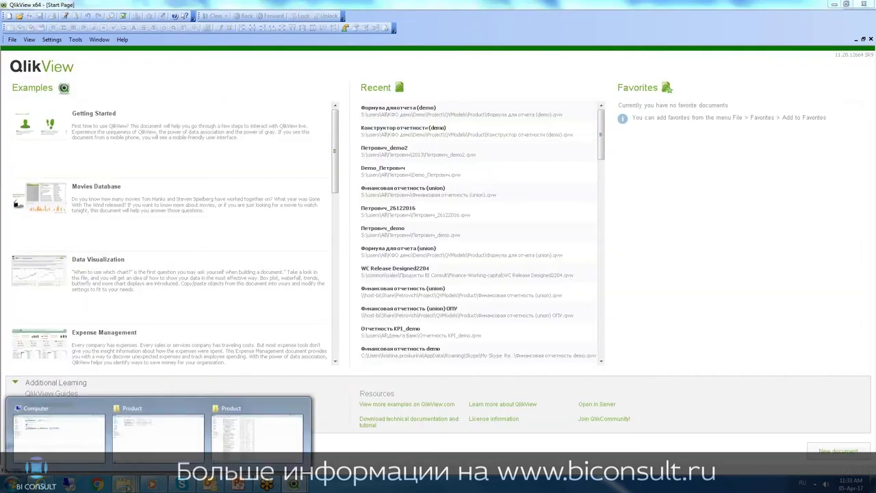
click(158, 421)
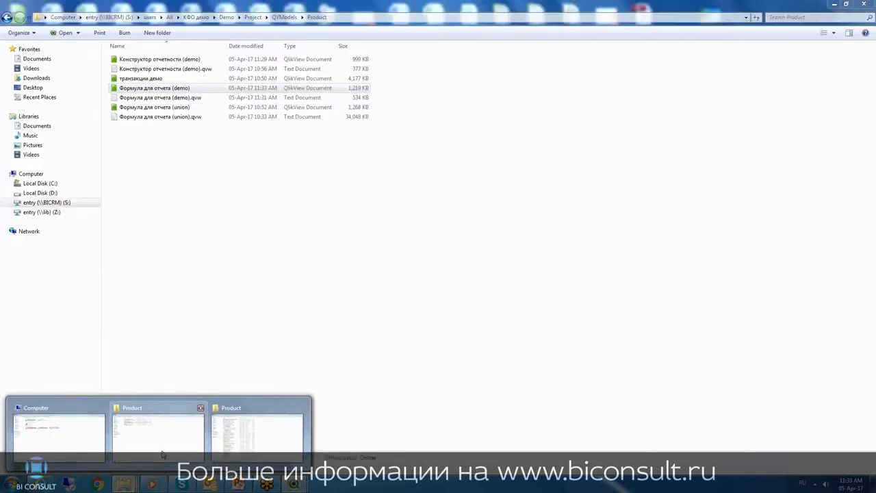
double_click(184, 58)
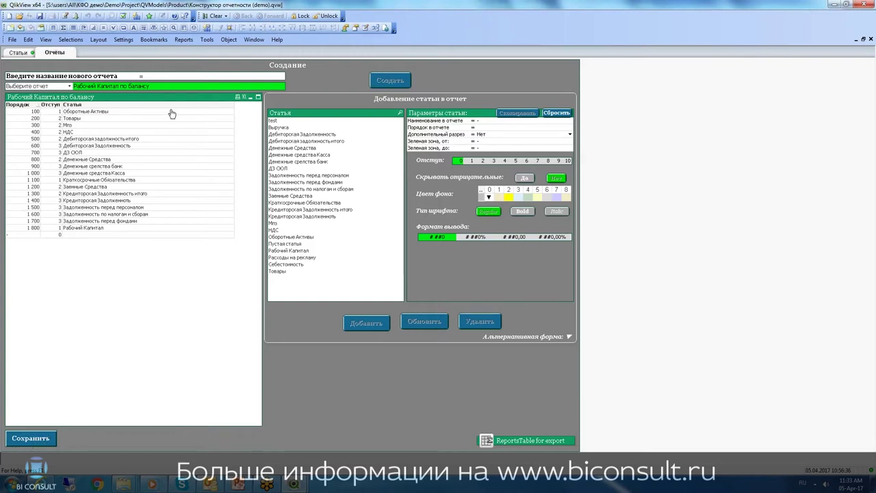
Step: Save the reports in the constructor and return the Статьи sheet to its article viewing mode
click(30, 438)
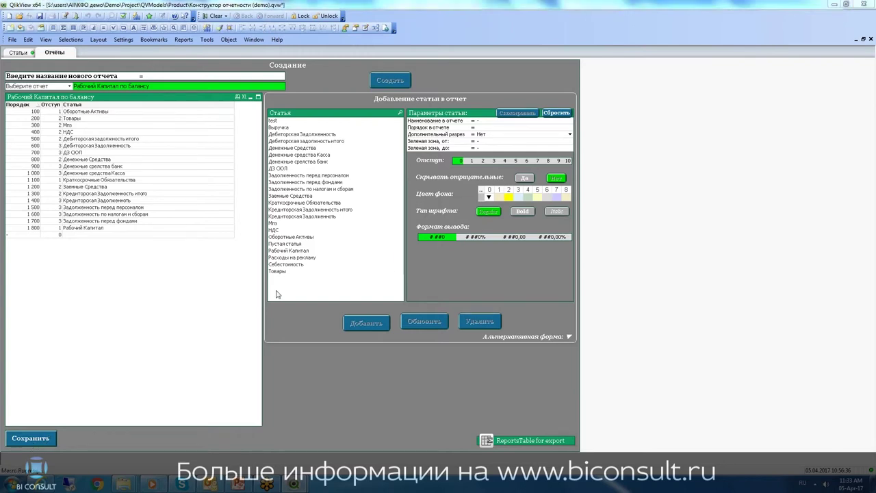
click(441, 262)
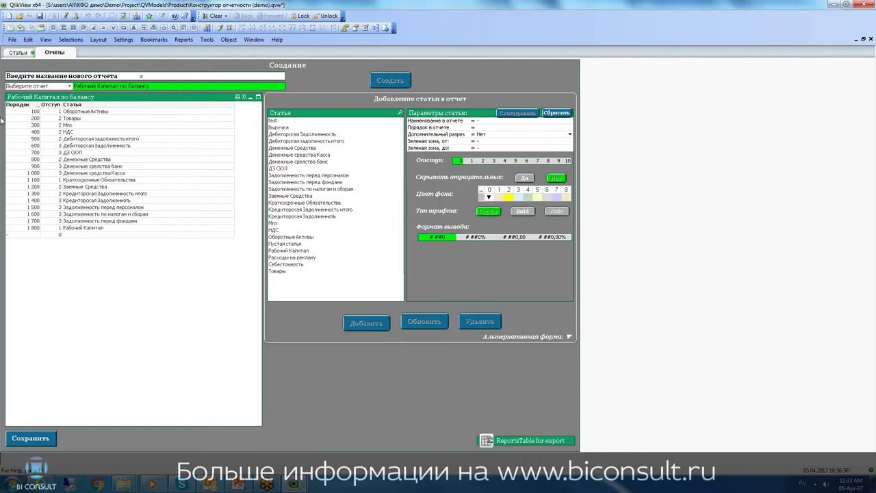
click(19, 53)
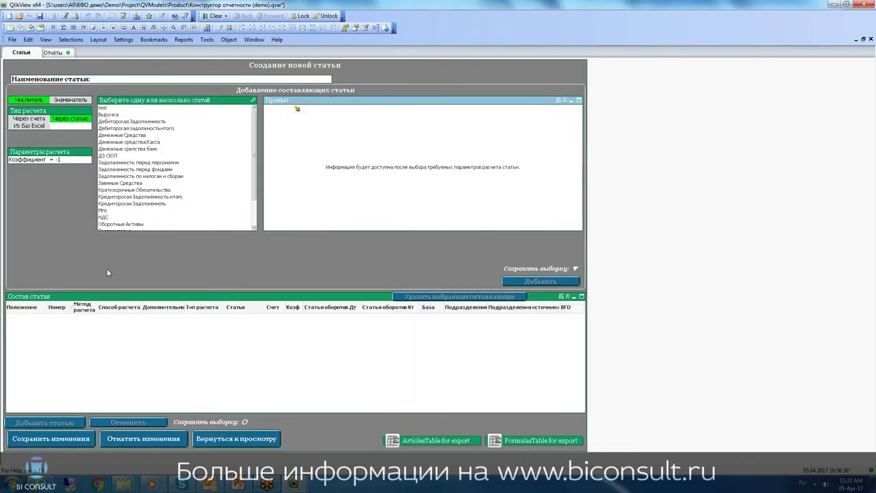
click(220, 433)
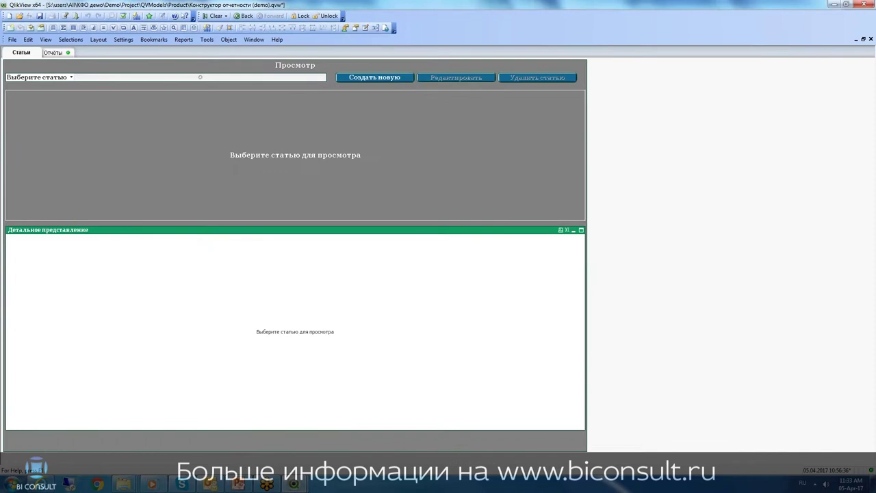
click(54, 41)
click(48, 41)
Step: Create a new report named Рабочий капитал with the KPI form on the Отчёты sheet
click(55, 53)
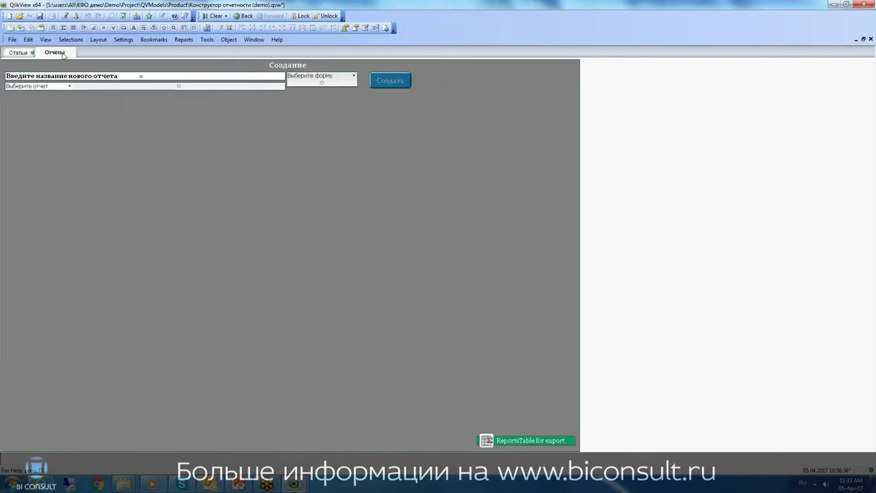
click(224, 79)
text(абочий капитал)
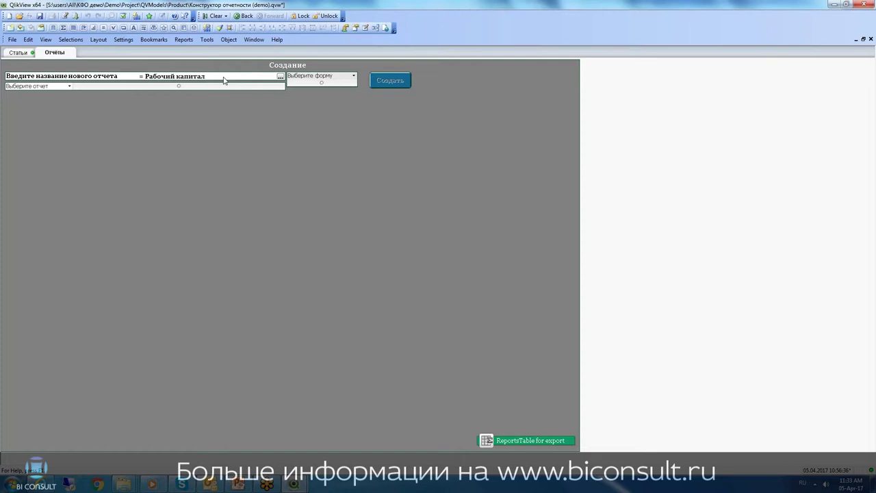
click(323, 83)
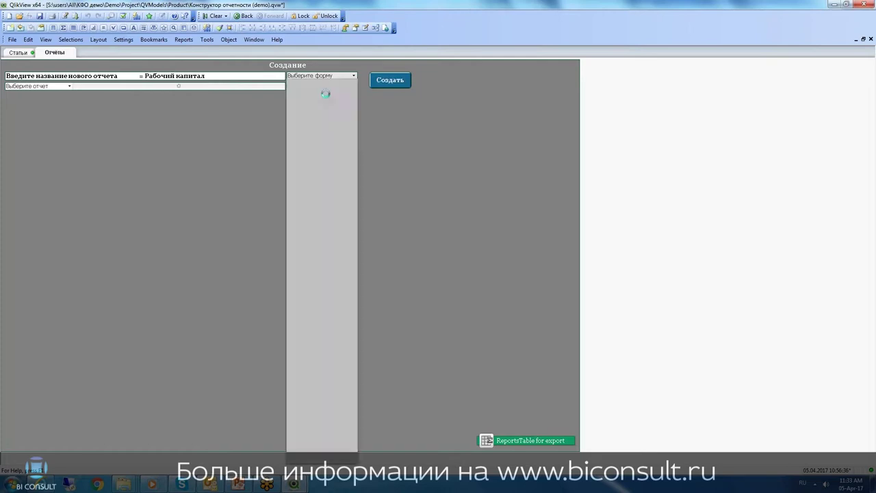
click(313, 87)
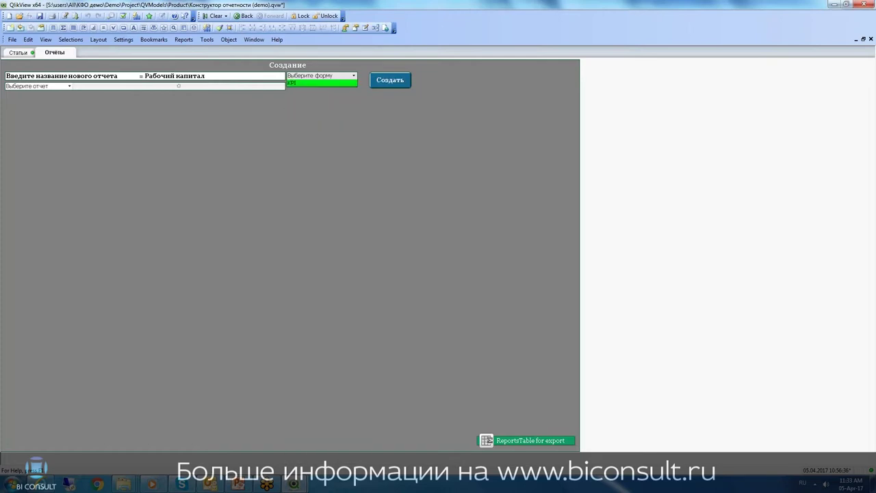
click(393, 81)
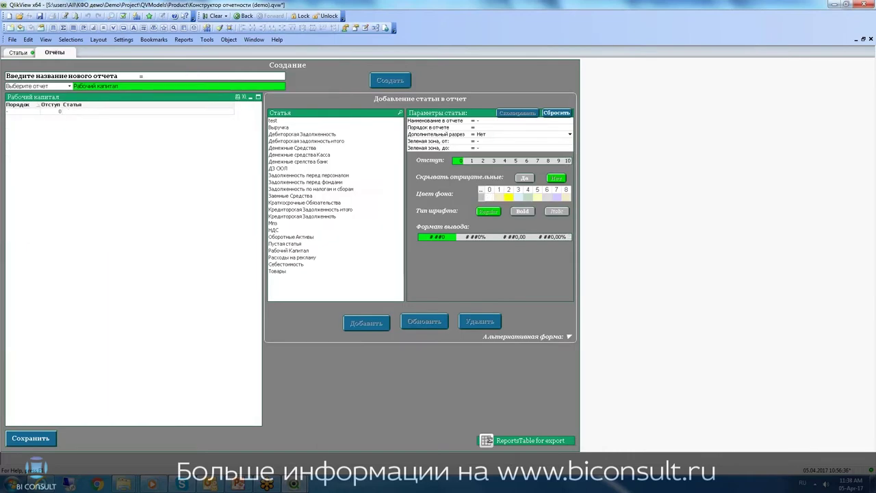
Step: Add the Рабочий Капитал article twice to the Рабочий капитал report and save the reports
click(295, 250)
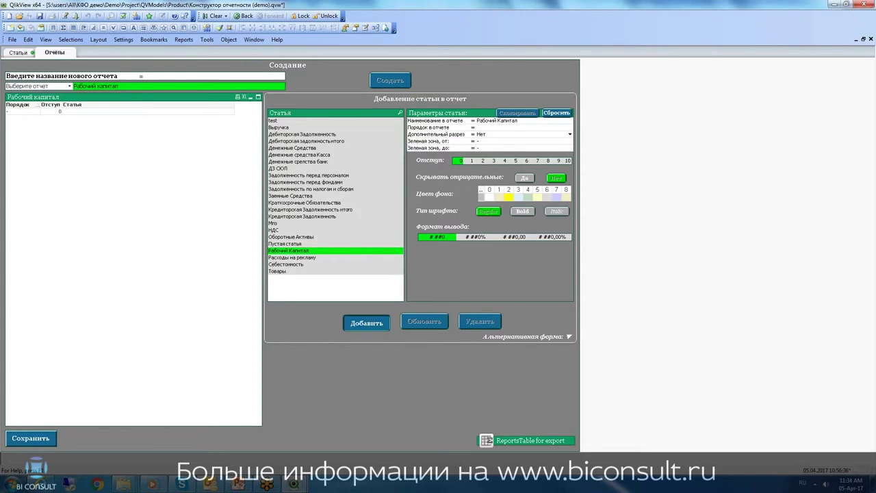
click(366, 323)
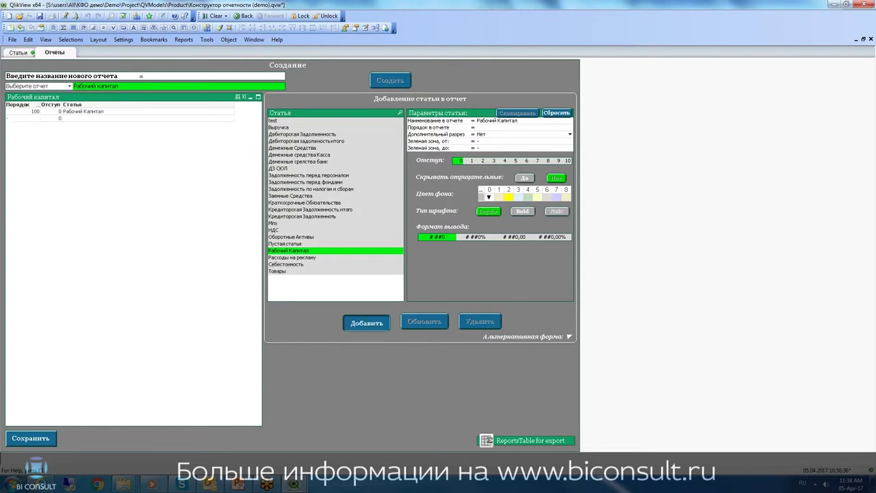
click(366, 323)
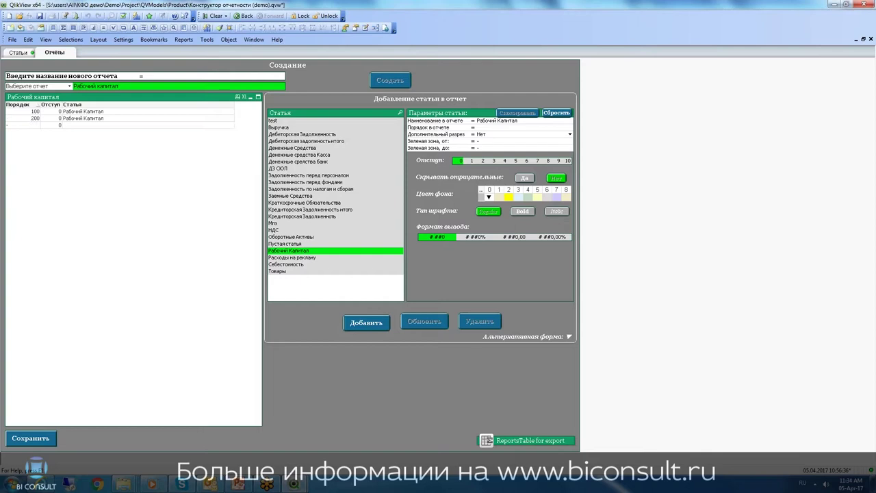
click(30, 438)
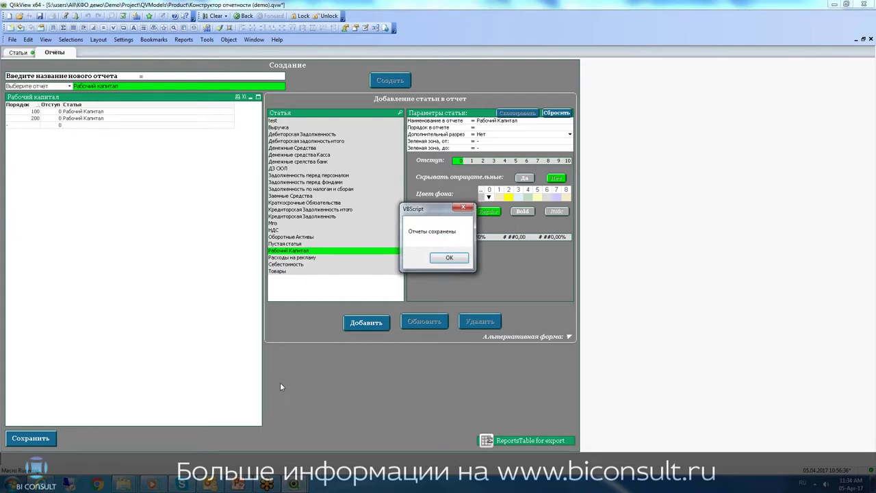
click(454, 259)
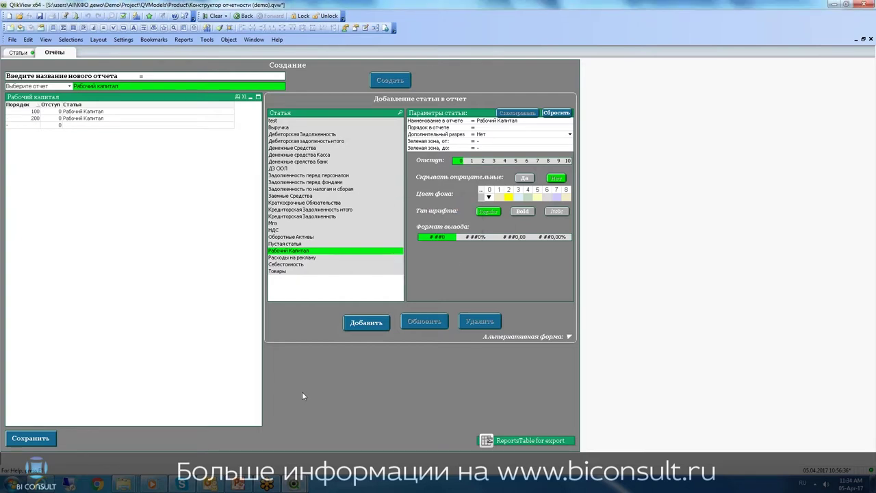
Step: Close Конструктор отчетности (demo) with its changes saved, and open Формула для отчета (demo) from the Product folder
click(870, 39)
click(410, 261)
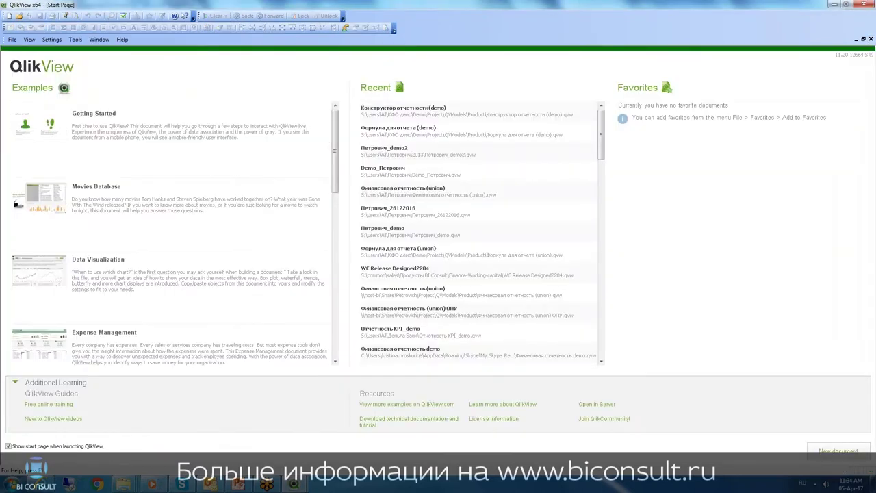
mouse_move(135, 487)
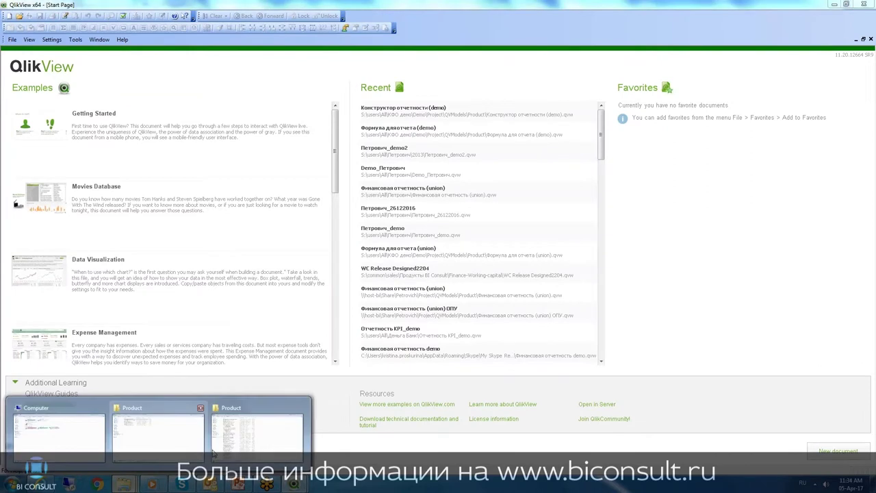
click(154, 443)
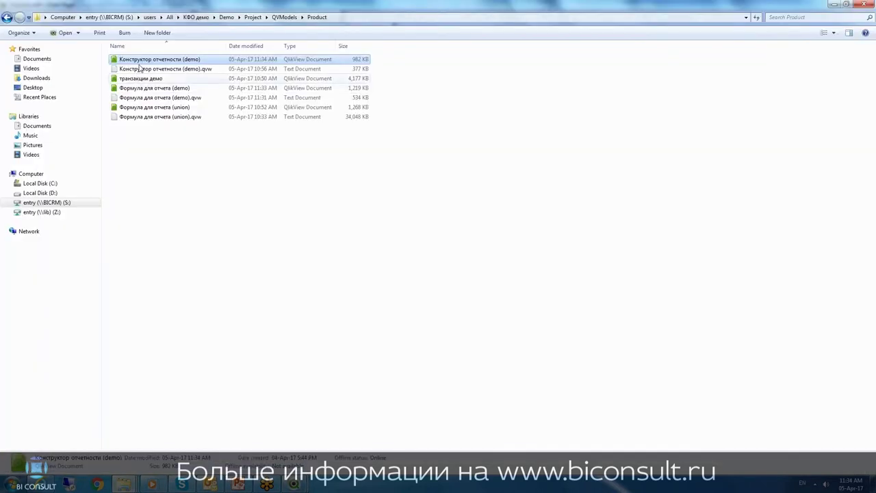
double_click(139, 88)
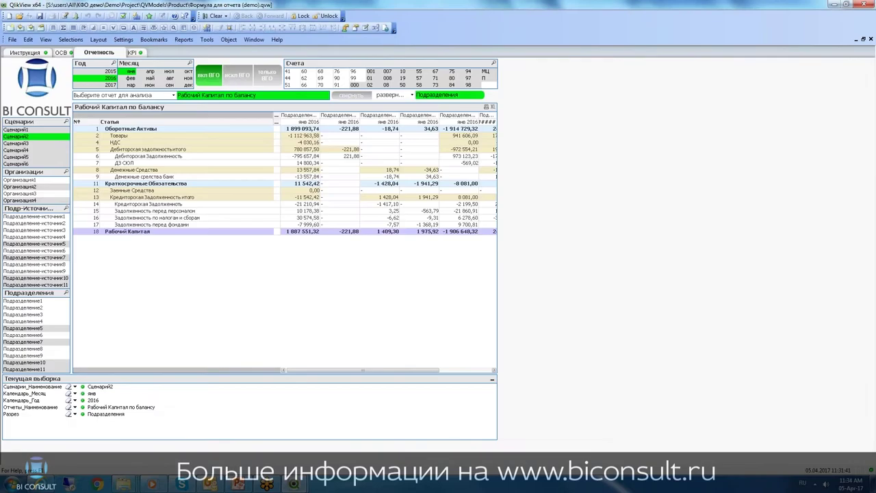
Step: Reload the document data and select the Рабочий капитал indicators on the KPI sheet
click(133, 53)
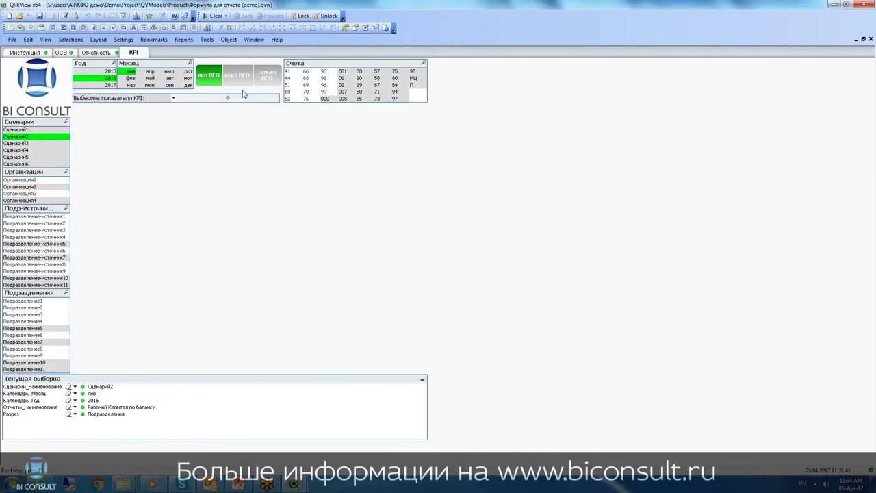
click(205, 100)
click(75, 15)
click(208, 97)
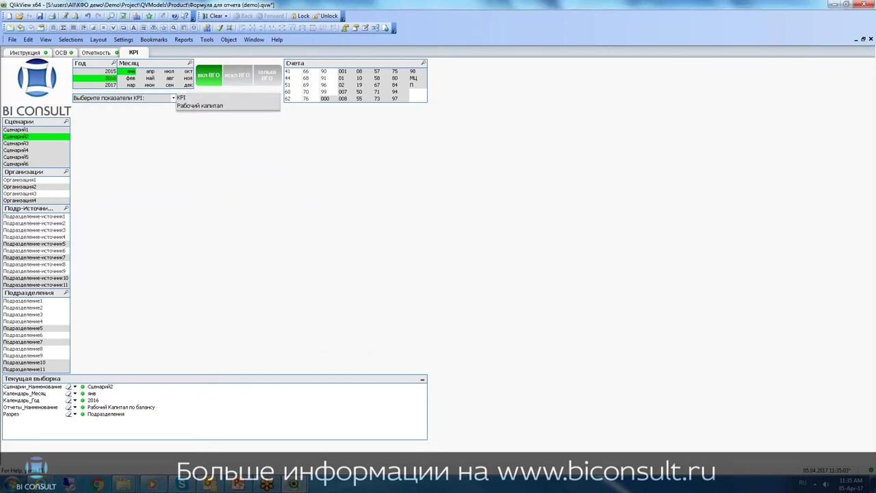
click(199, 106)
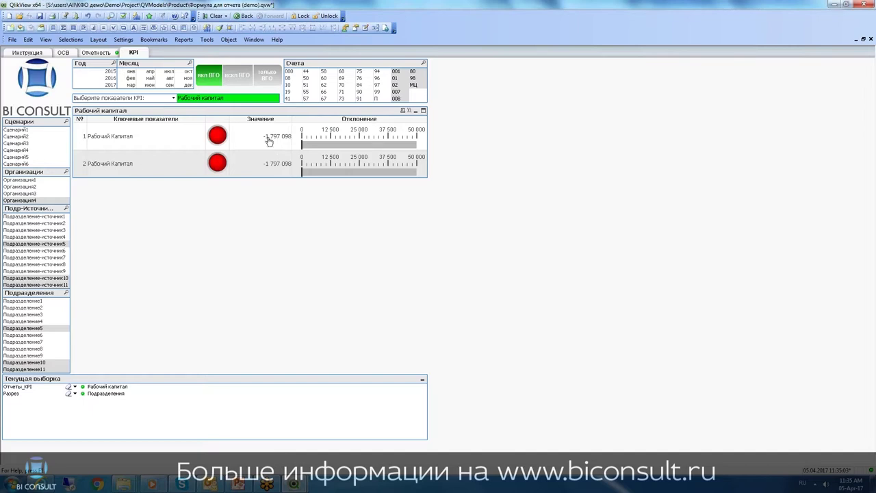
Step: Open the monthly breakdown of the first Рабочий Капитал indicator, filter it to 2016 and display it as a bar chart
click(150, 137)
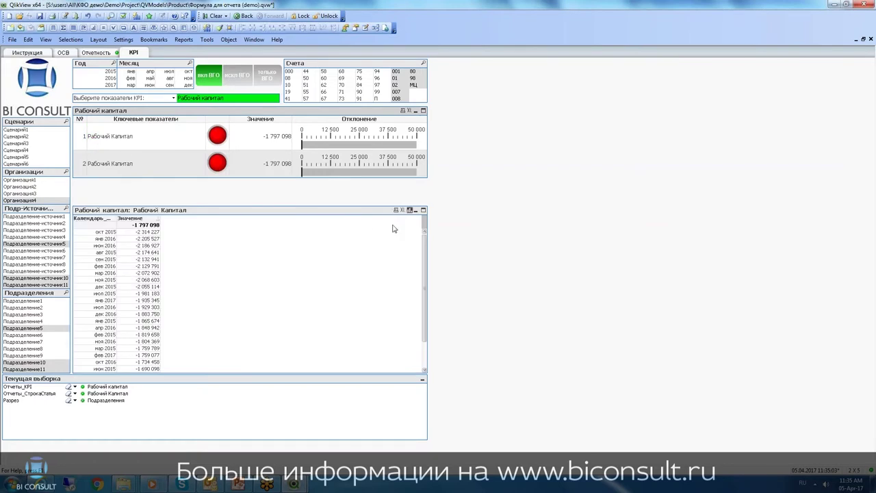
click(410, 210)
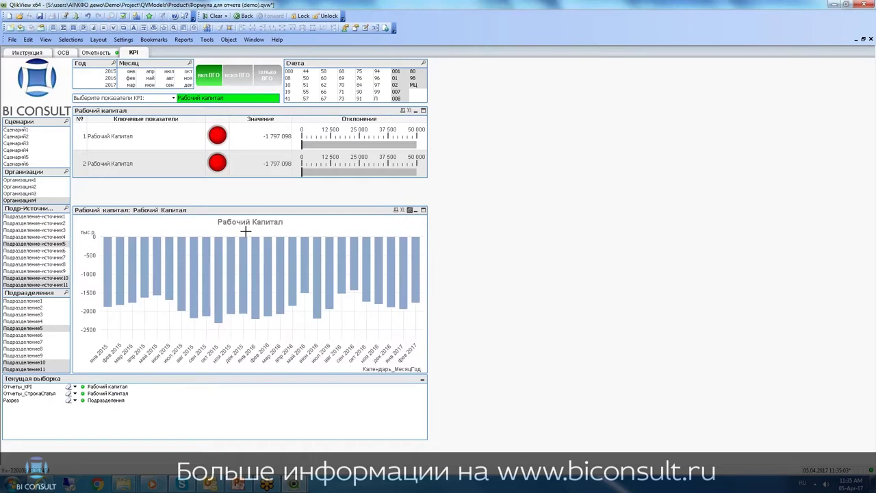
click(410, 210)
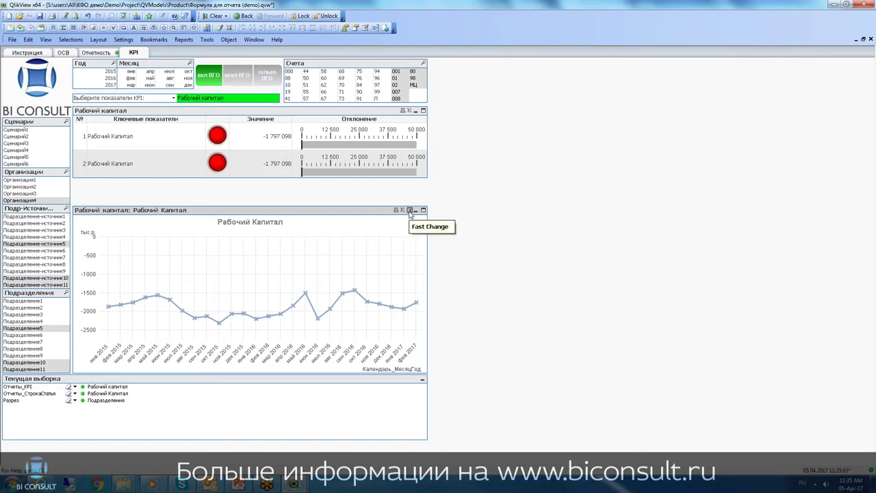
click(104, 78)
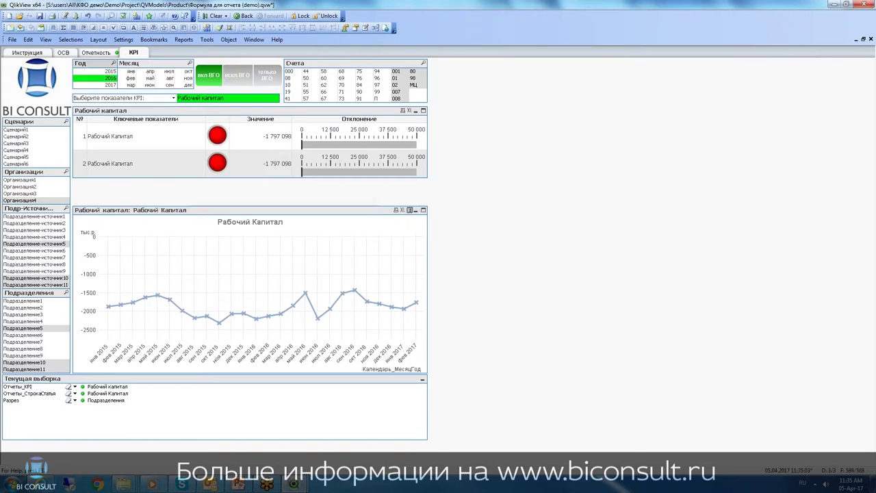
click(410, 211)
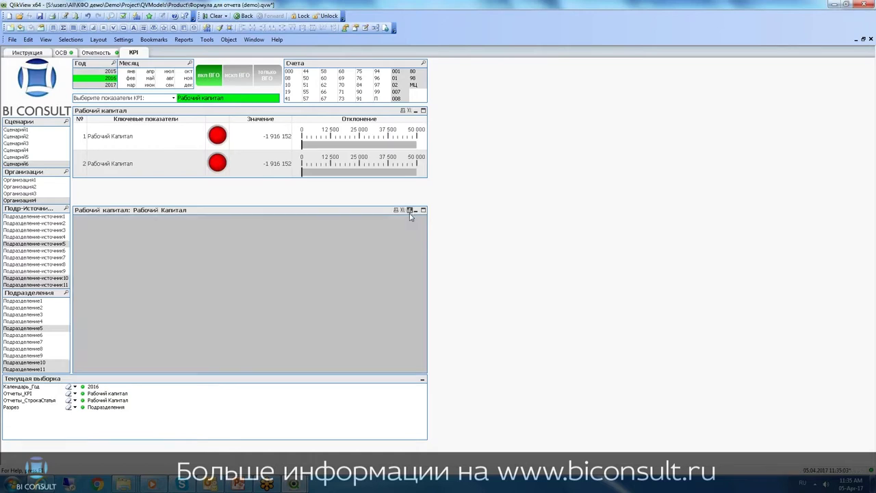
click(410, 211)
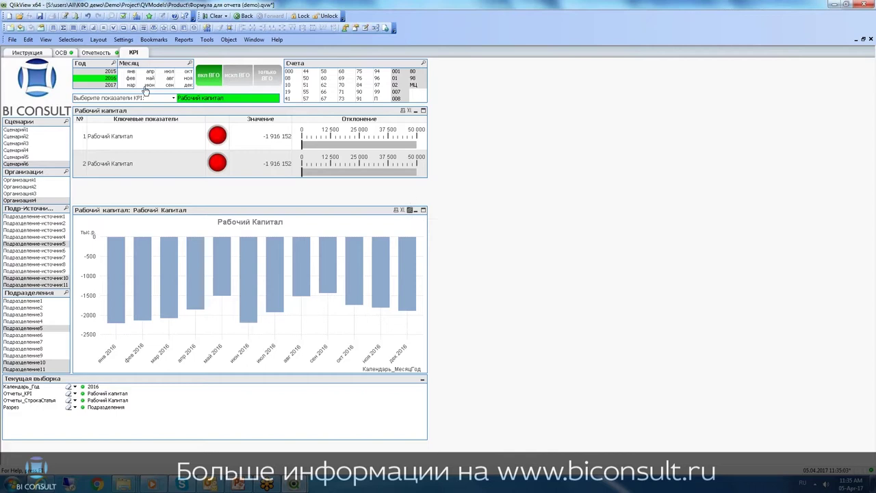
Step: Filter the KPI by Сценарий2 and Организация1, and display the monthly breakdown as a line chart
click(25, 136)
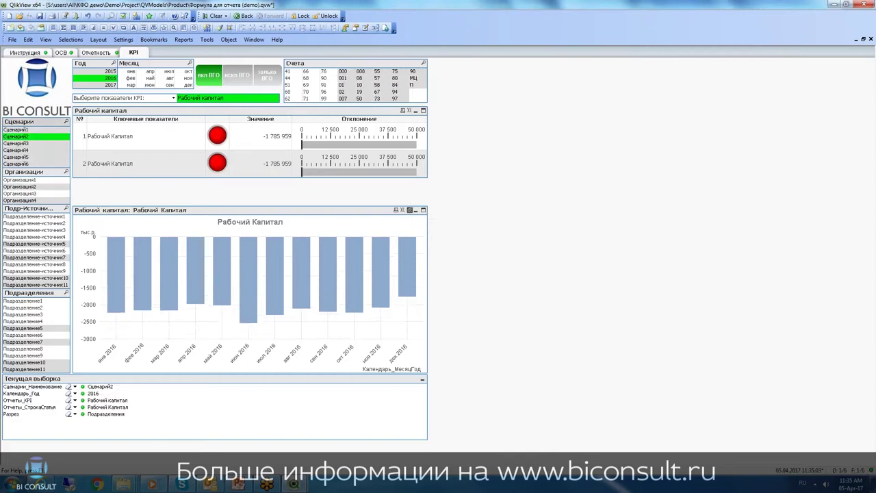
click(31, 180)
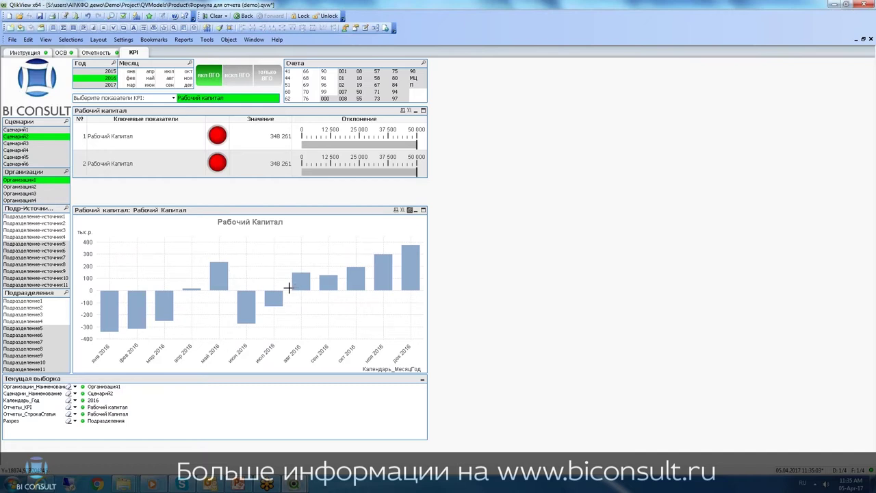
click(410, 210)
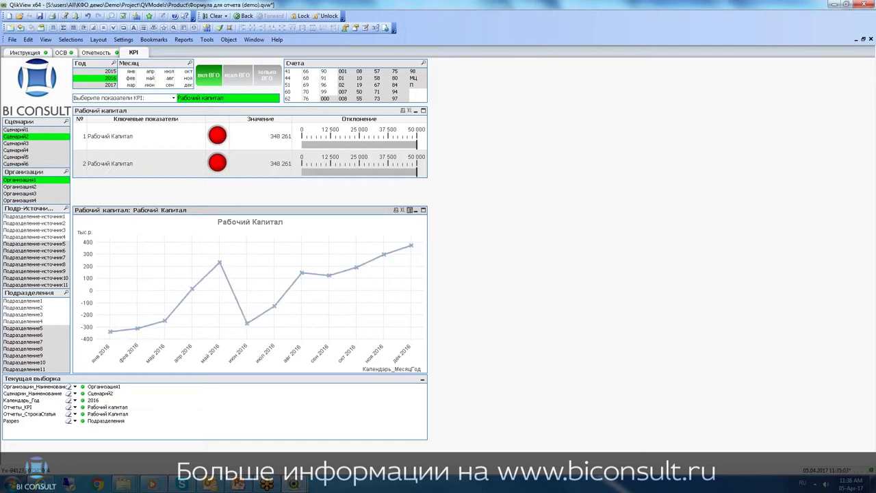
click(21, 179)
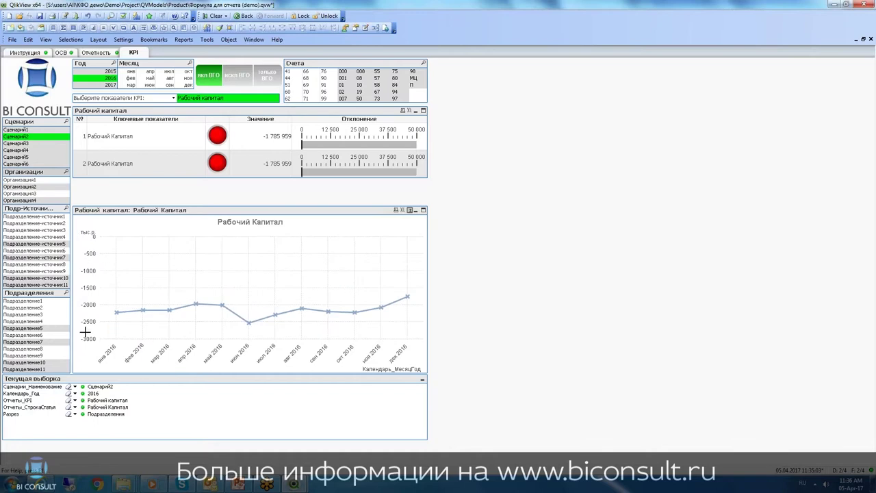
click(25, 180)
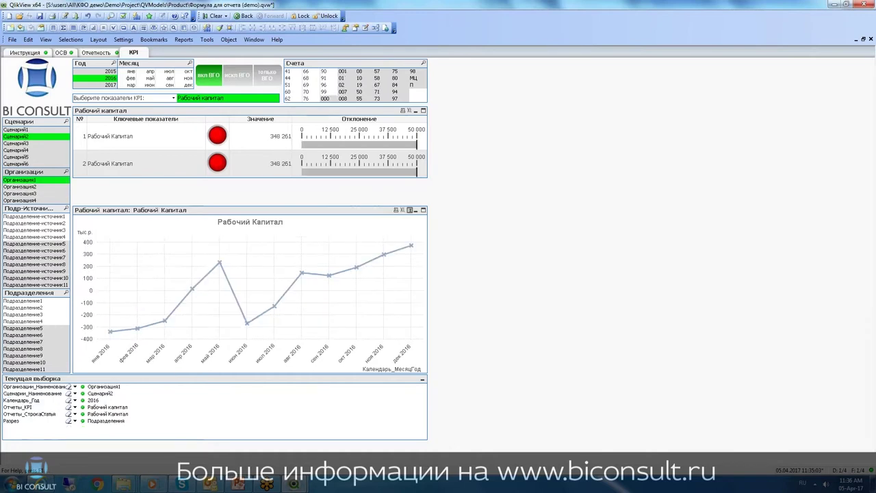
Step: Filter the KPI by Подразделение3 and display the monthly breakdown as a table
click(26, 316)
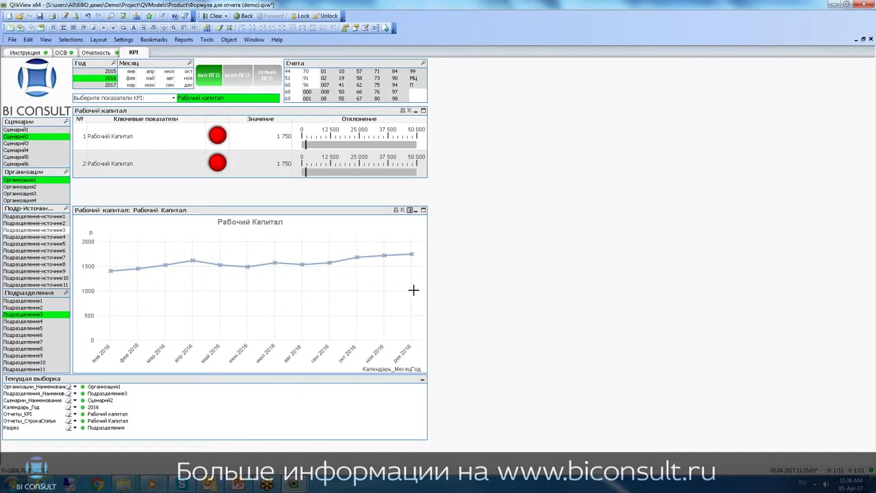
click(411, 221)
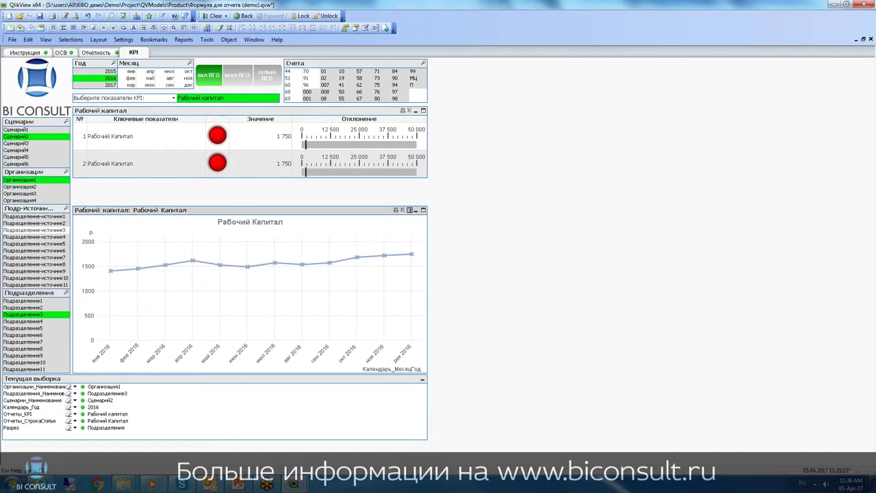
click(410, 210)
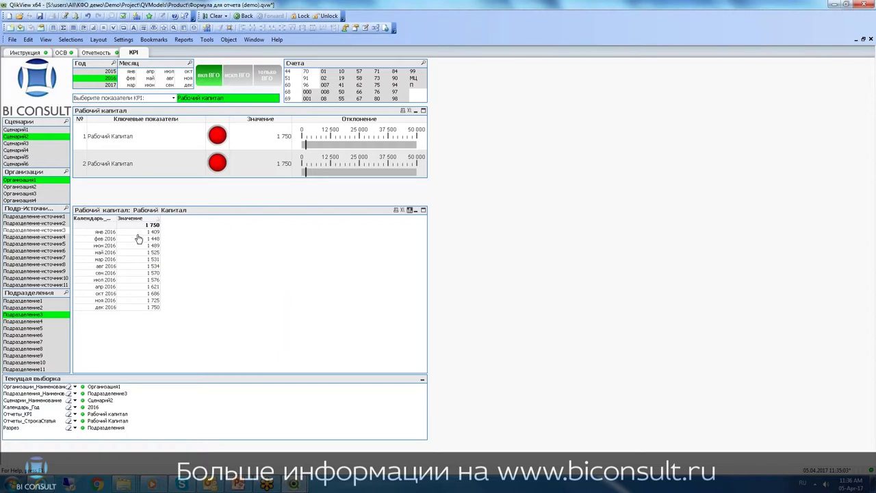
Step: Compare the KPI without ВГО and with only ВГО, leaving ВГО excluded
click(236, 77)
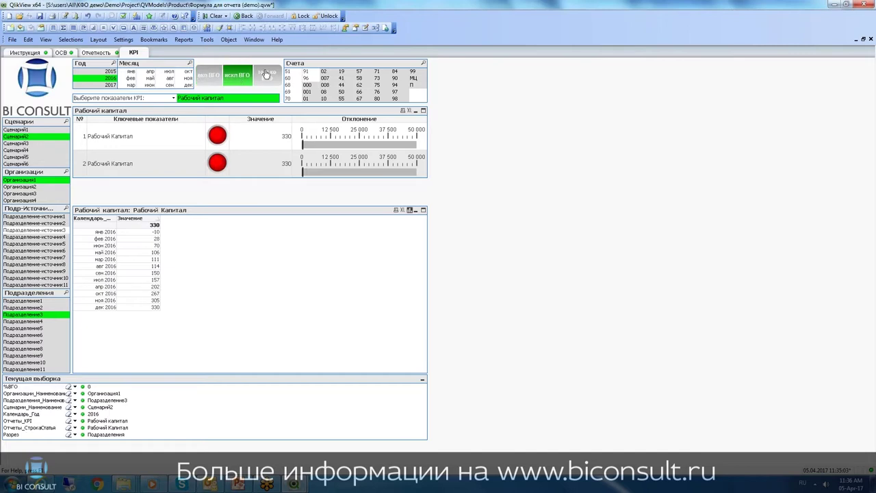
click(266, 75)
click(239, 79)
Step: Review the Отчетность, KPI and ОСВ sheets under the current selections, ending on ОСВ
click(96, 52)
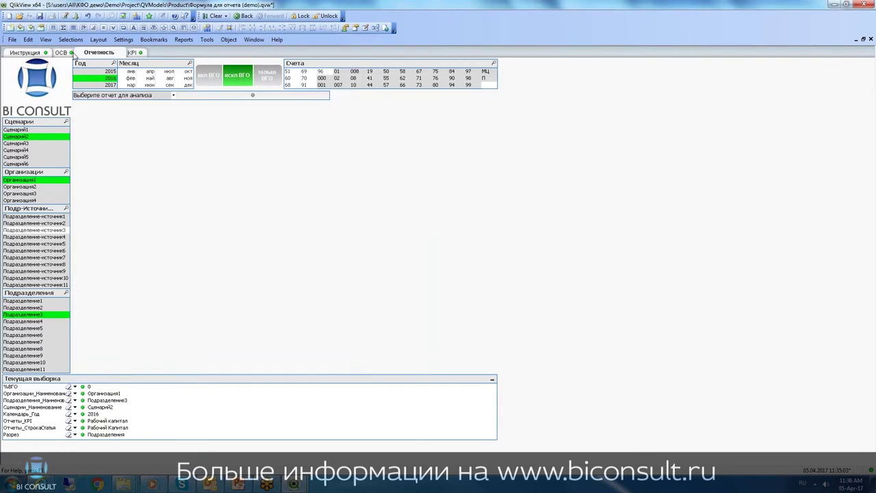
click(62, 53)
click(99, 53)
click(132, 53)
click(62, 52)
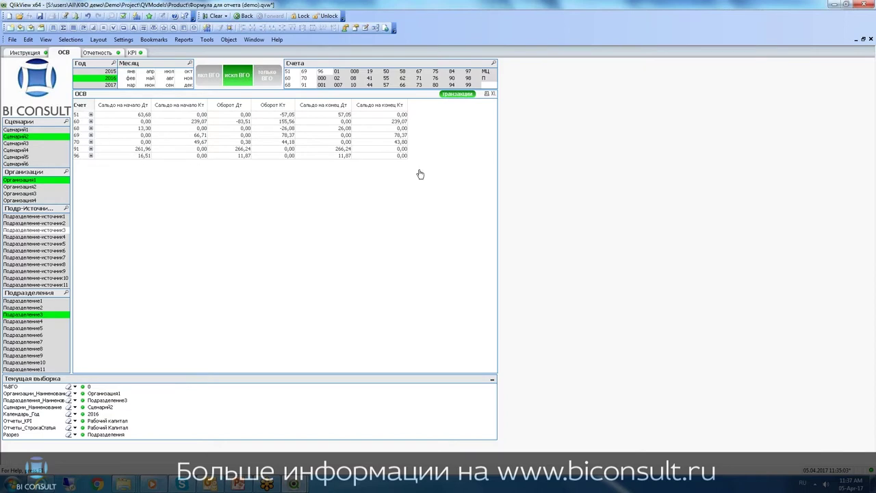
Step: Open the transactions document from the ОСВ sheet and look through its transaction table
click(457, 94)
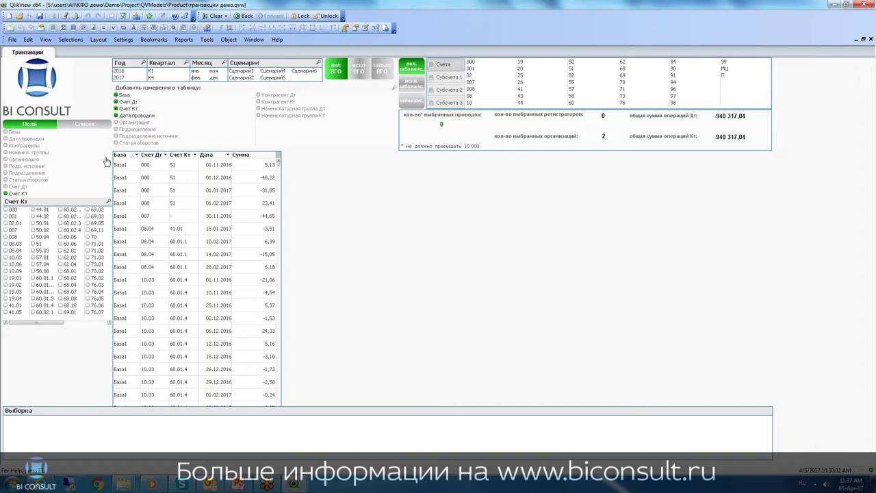
scroll(150, 226, down, 7)
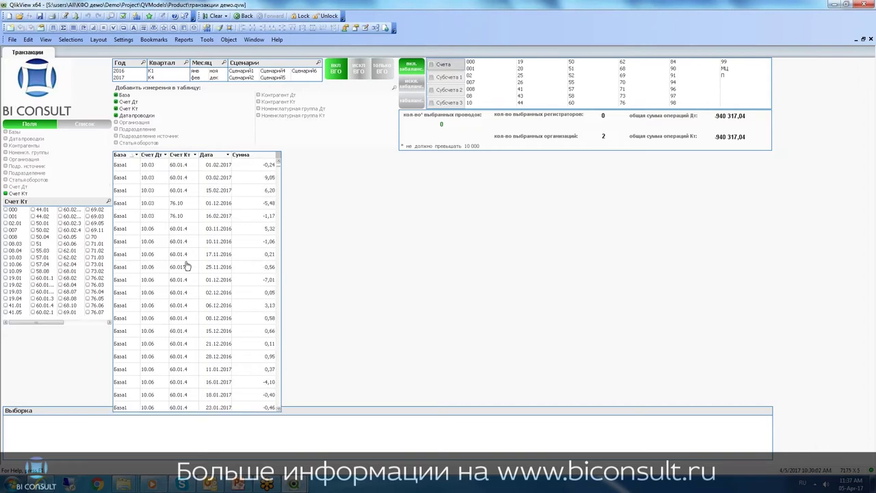
scroll(188, 276, up, 7)
Step: Filter the transactions by account 44, year 2016 and month янв, and show the Дата проводки field's value list
click(525, 103)
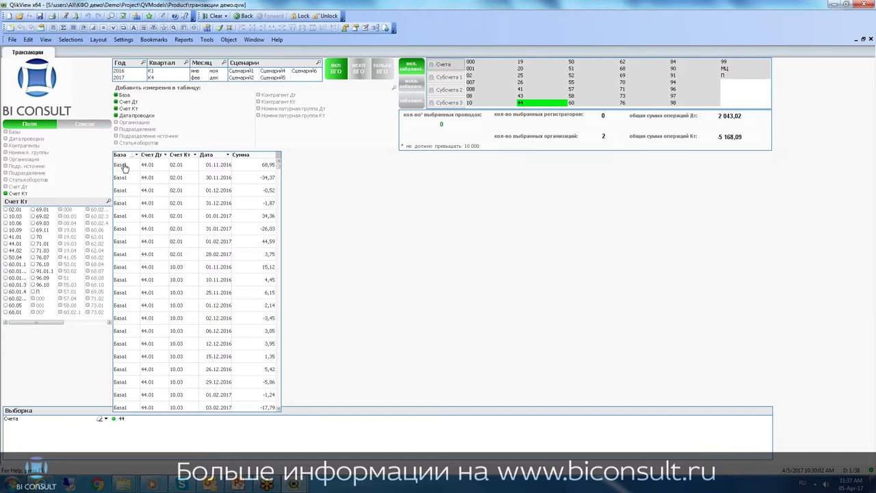
click(15, 132)
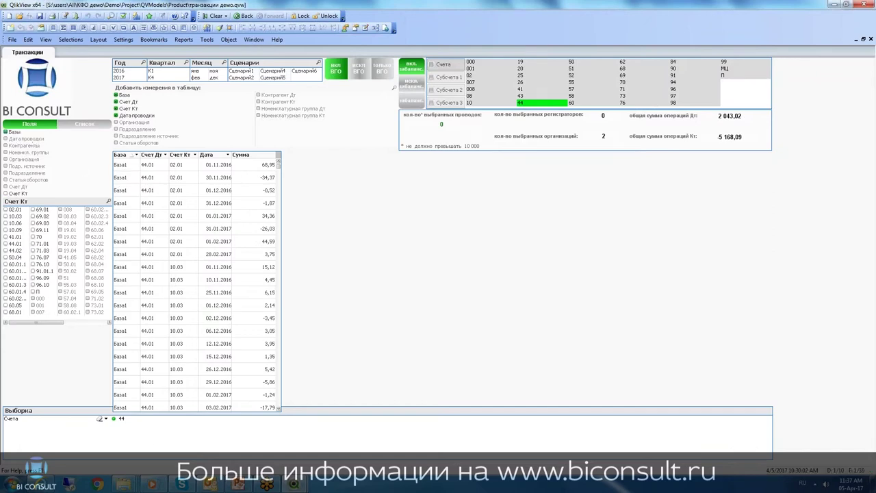
click(27, 139)
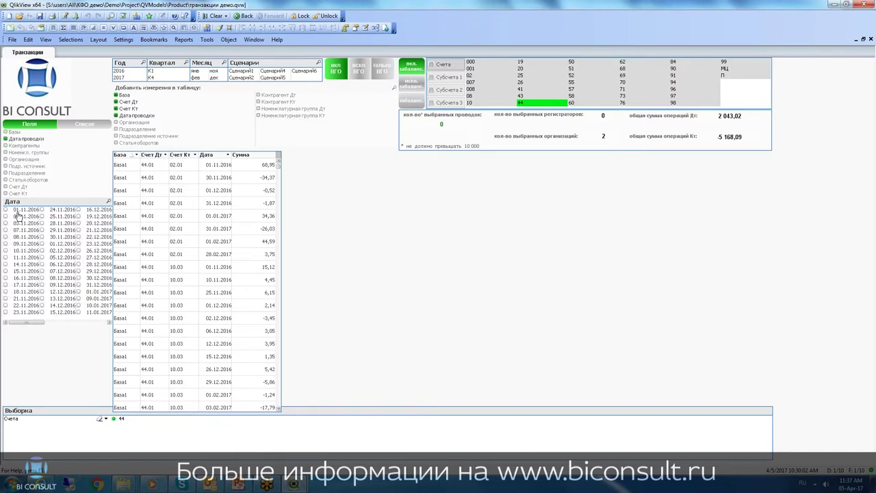
click(119, 71)
click(195, 72)
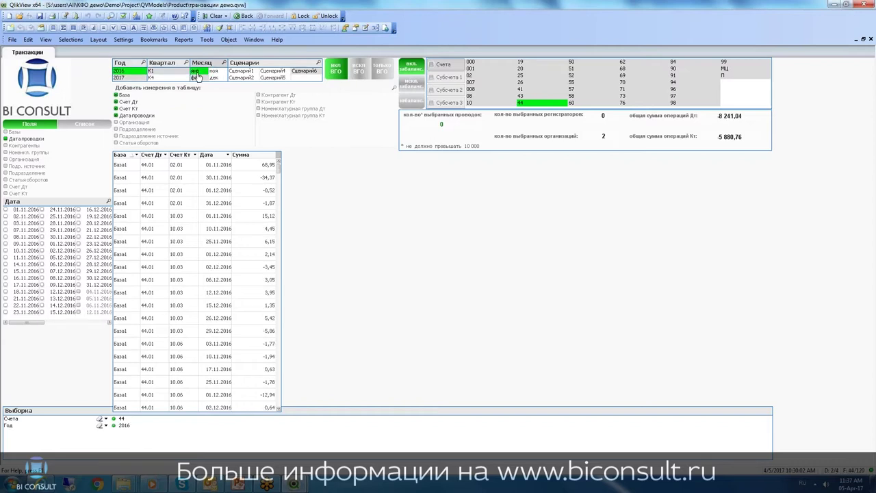
Step: Filter the transactions by year 2017 and Сценарий2, and add the Организация and Подразделение dimensions to the table
click(122, 77)
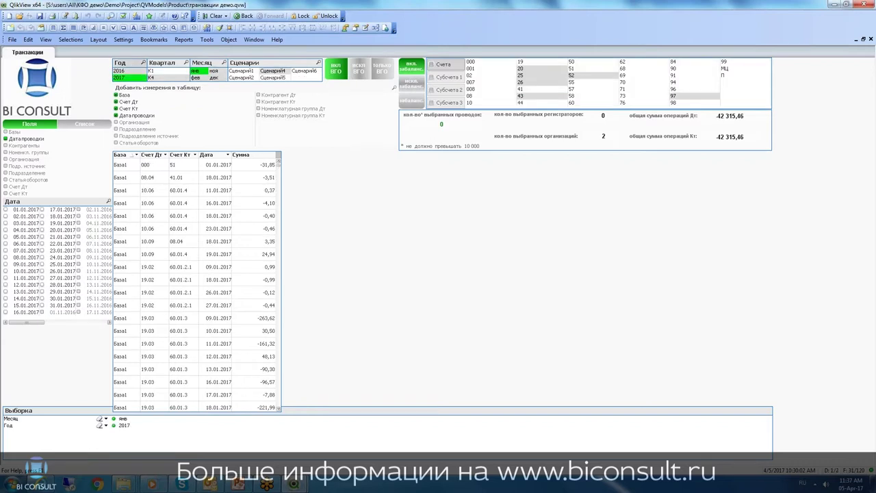
click(243, 78)
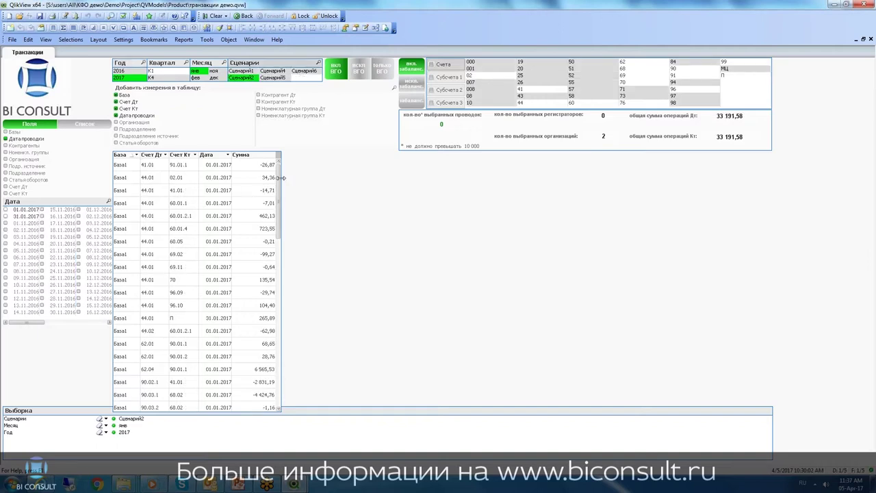
click(136, 128)
click(134, 122)
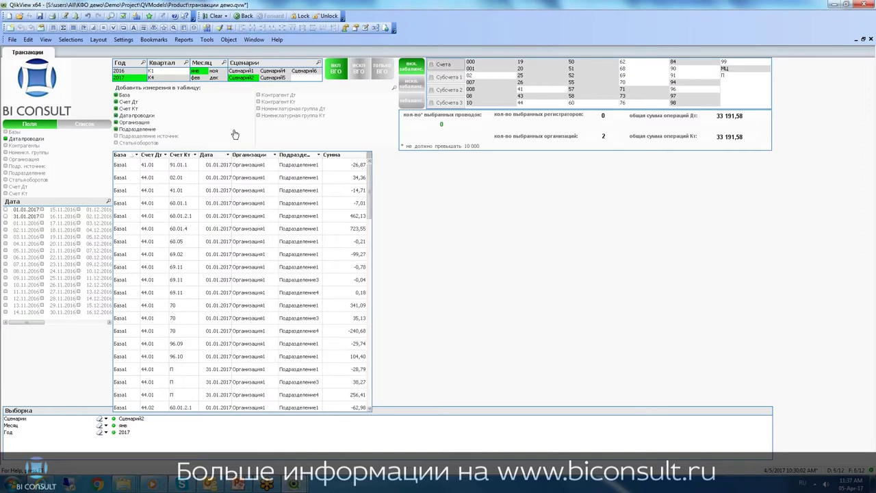
scroll(250, 277, down, 10)
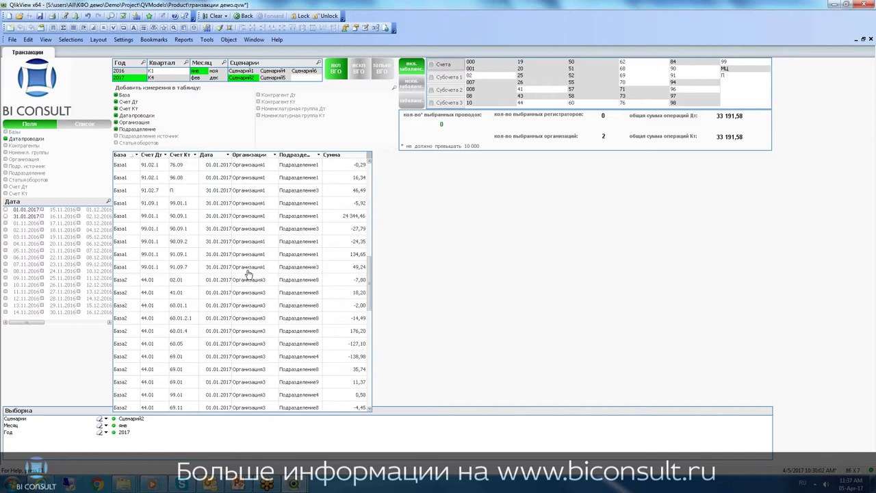
scroll(249, 274, down, 3)
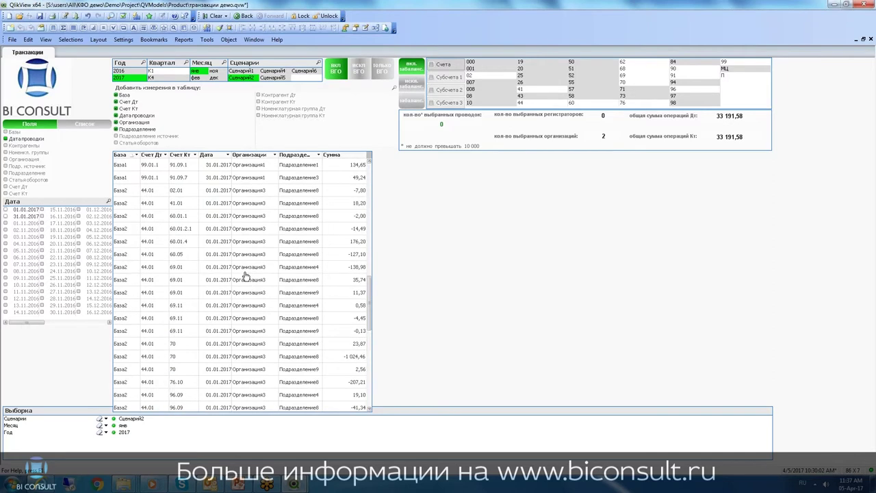
scroll(246, 276, up, 10)
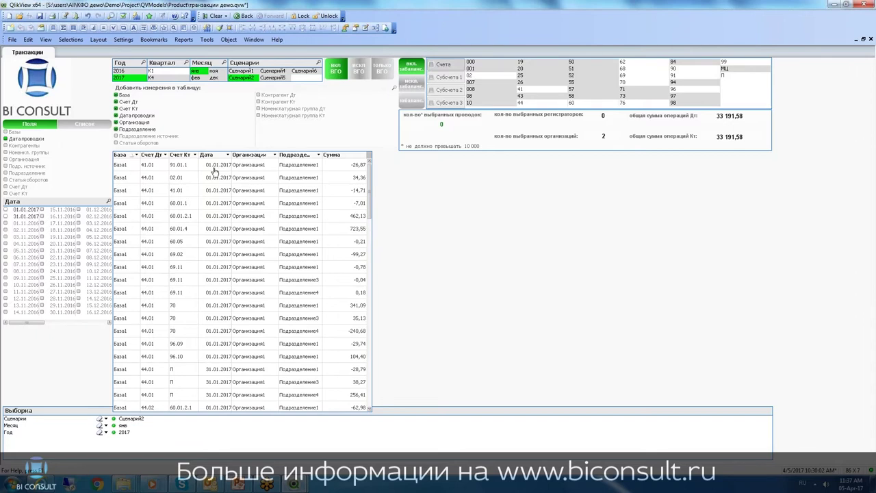
Step: Look at the Счет Дт value list, and filter the transactions by Счет Кт 60.01.2.1
click(16, 187)
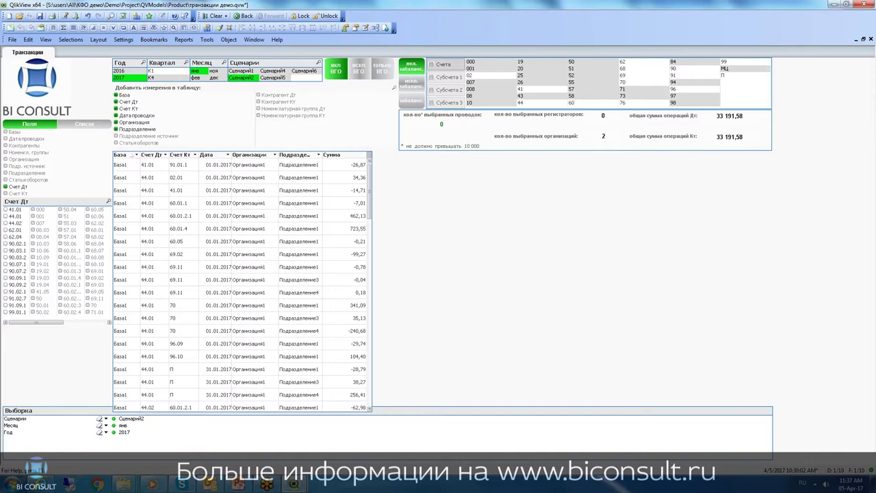
click(18, 193)
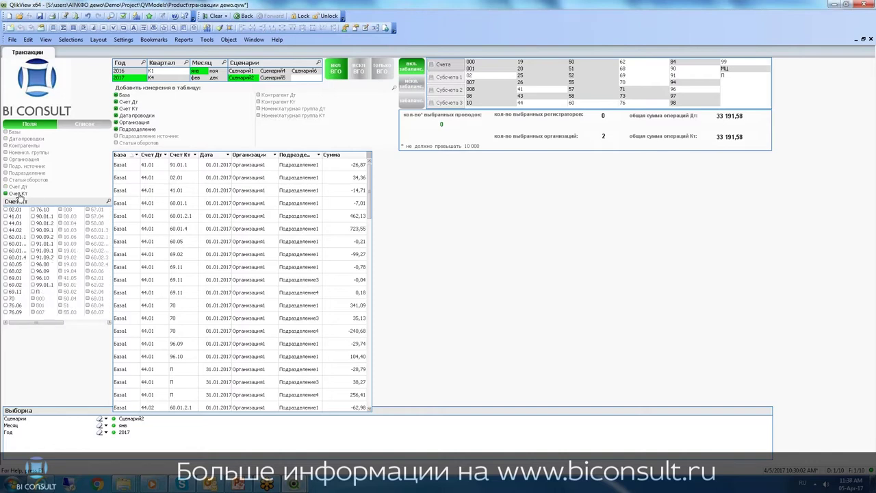
click(19, 245)
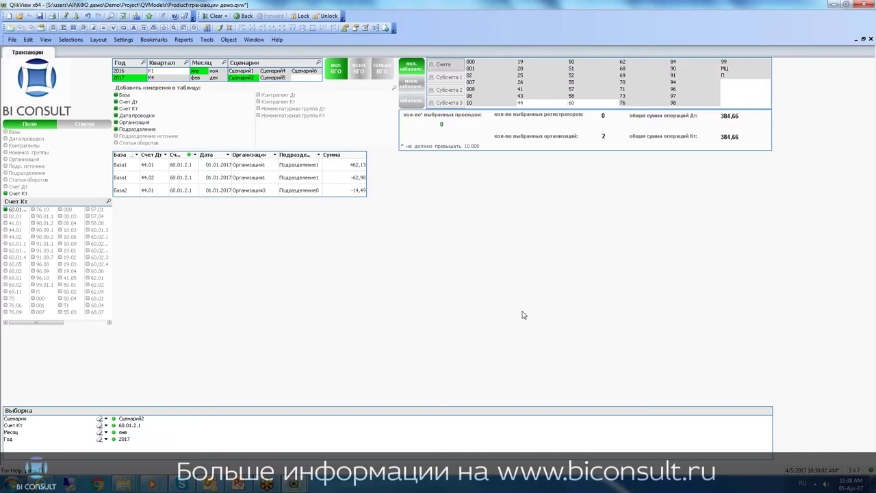
Step: Close the transactions document and the Формула для отчета (demo) document without saving changes to either
click(871, 40)
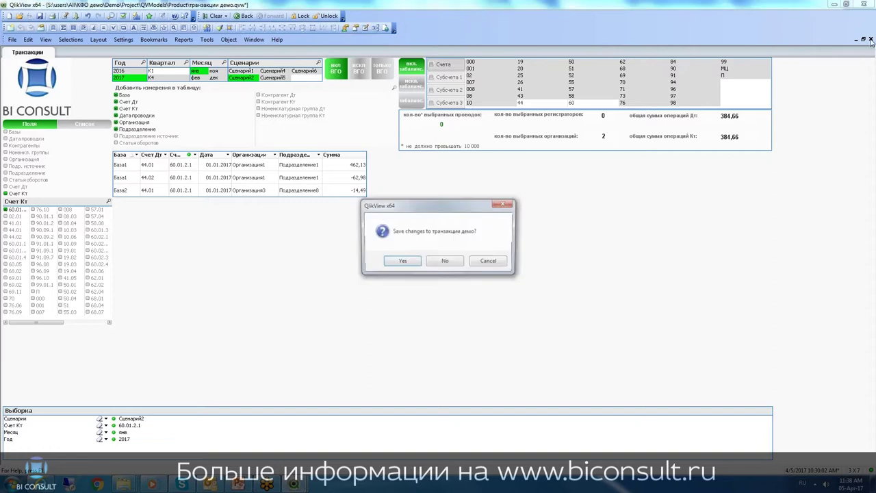
click(444, 264)
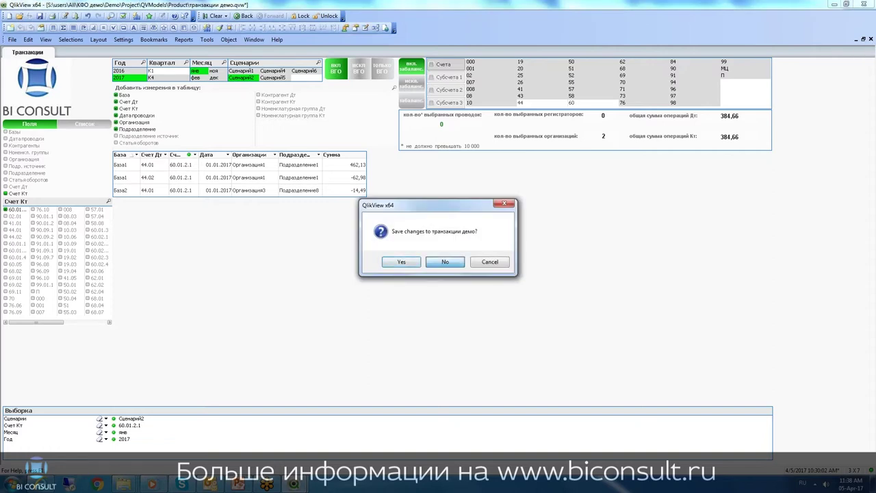
click(871, 40)
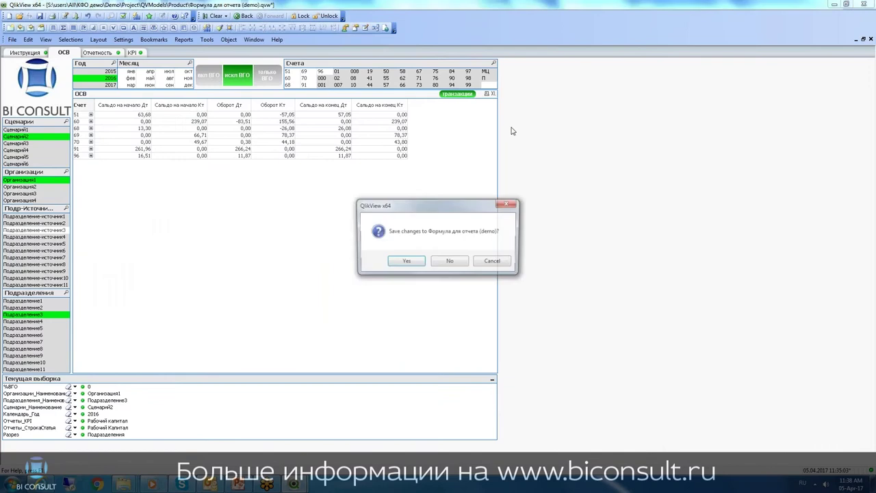
click(446, 262)
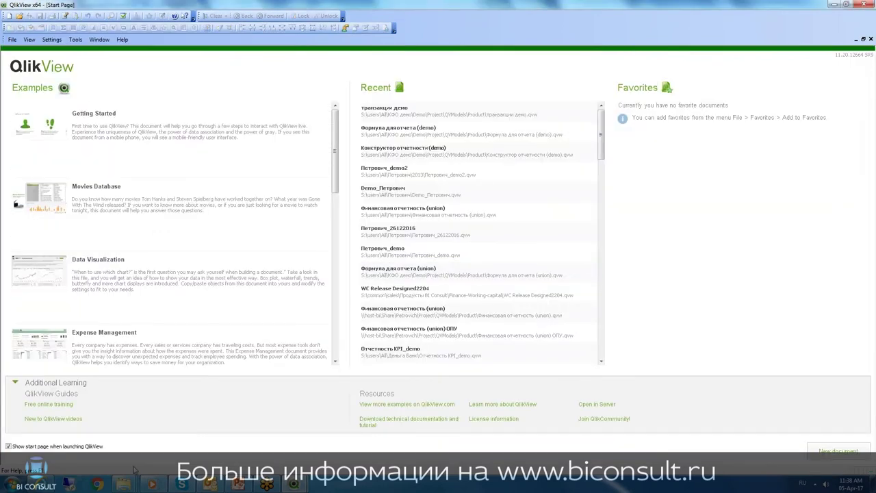
Step: Switch to the Petrovich project's Product folder in Windows Explorer and open the Демо-приложение QlikView document
mouse_move(130, 483)
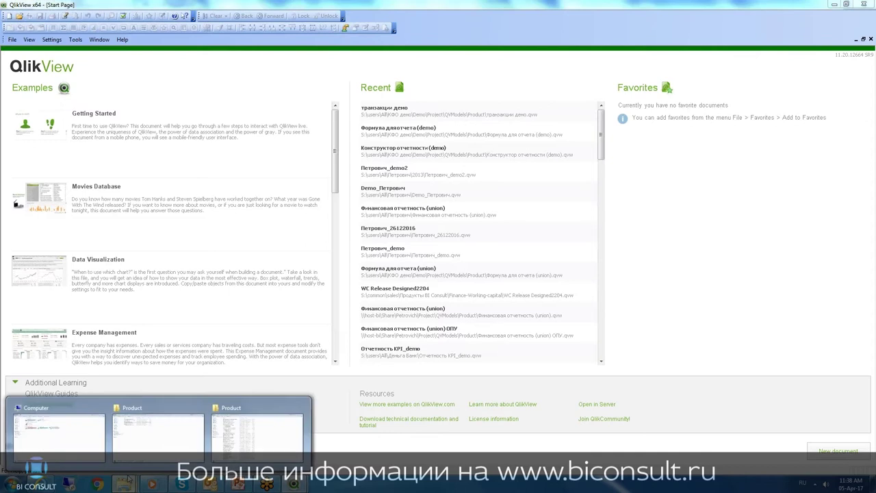
click(237, 445)
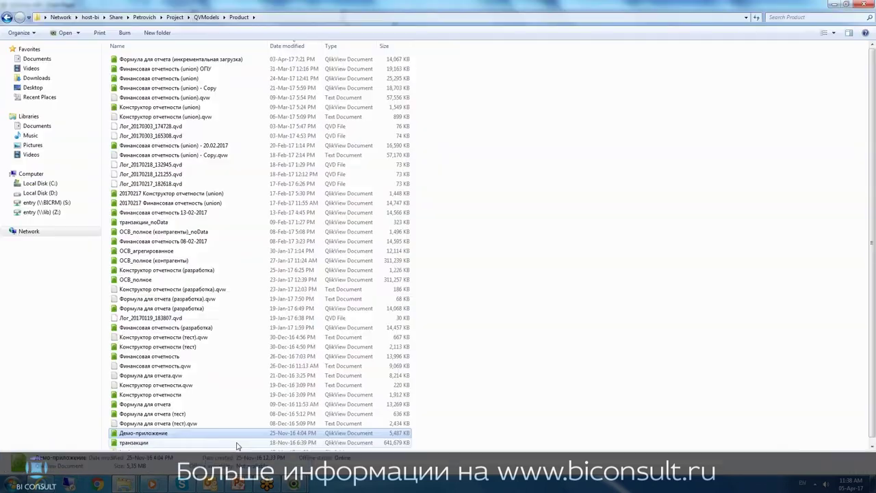
double_click(140, 434)
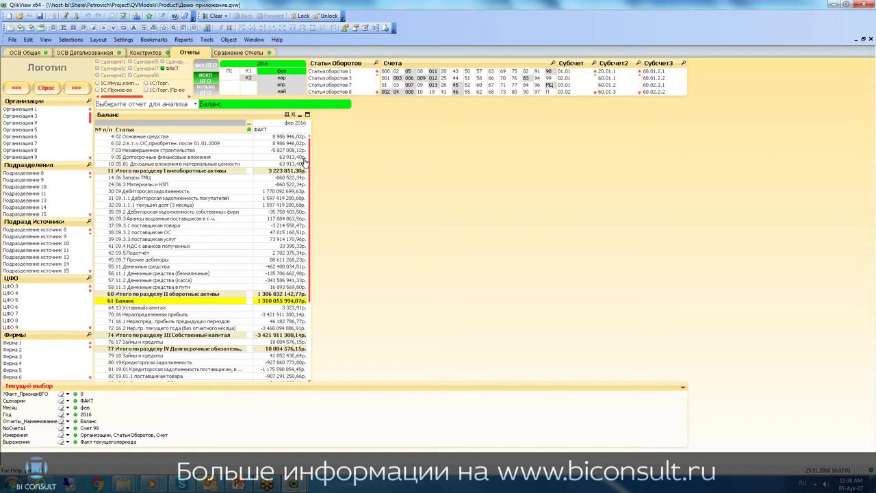
Step: Show the ОСВ Общая sheet and look through its Организации, Подразделения and Фирмы filter lists
click(19, 58)
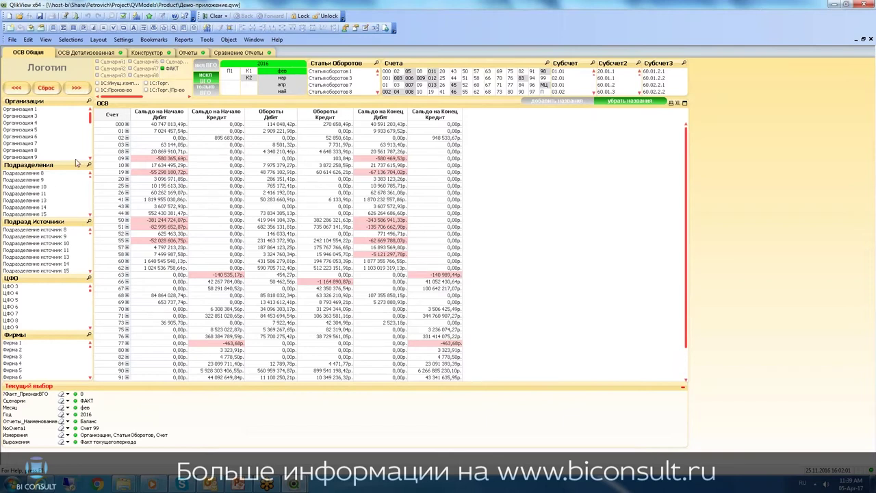
scroll(44, 203, down, 3)
scroll(44, 203, down, 1)
scroll(42, 145, down, 1)
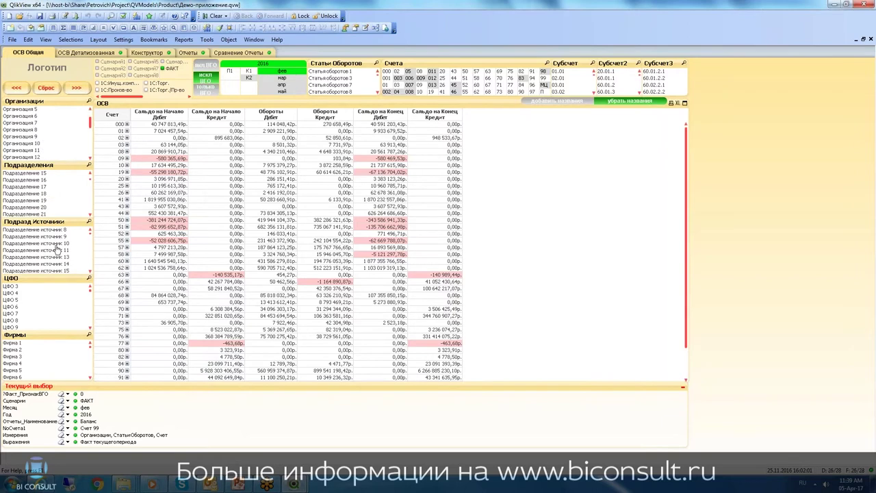
scroll(41, 373, down, 2)
scroll(69, 125, down, 6)
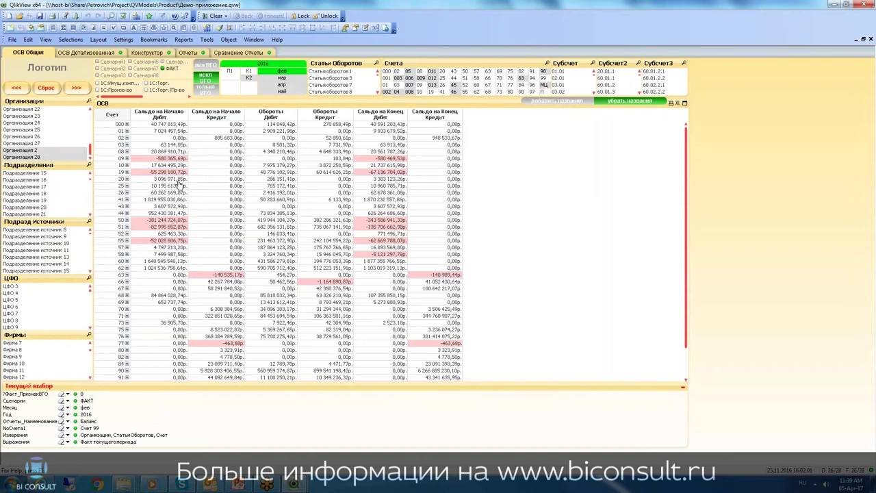
scroll(74, 130, up, 7)
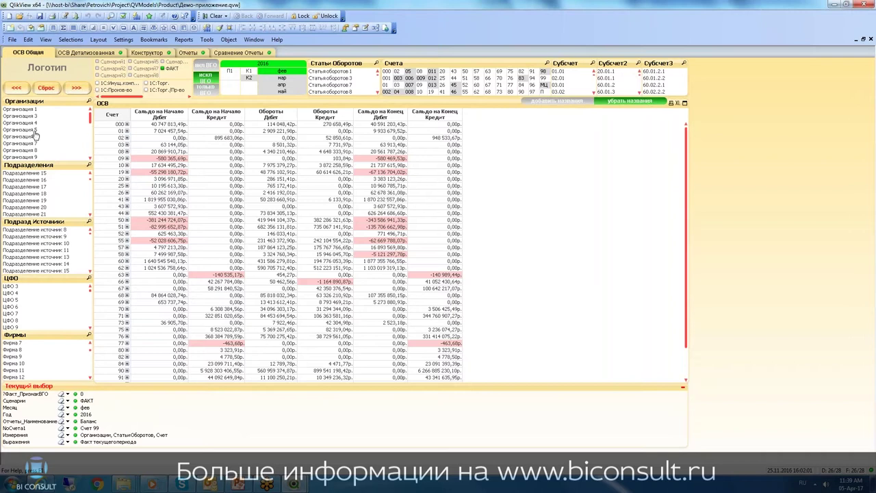
Step: Filter the ОСВ by Организация 5 and by the 1С:Торг. base in turn, clearing each selection
click(34, 132)
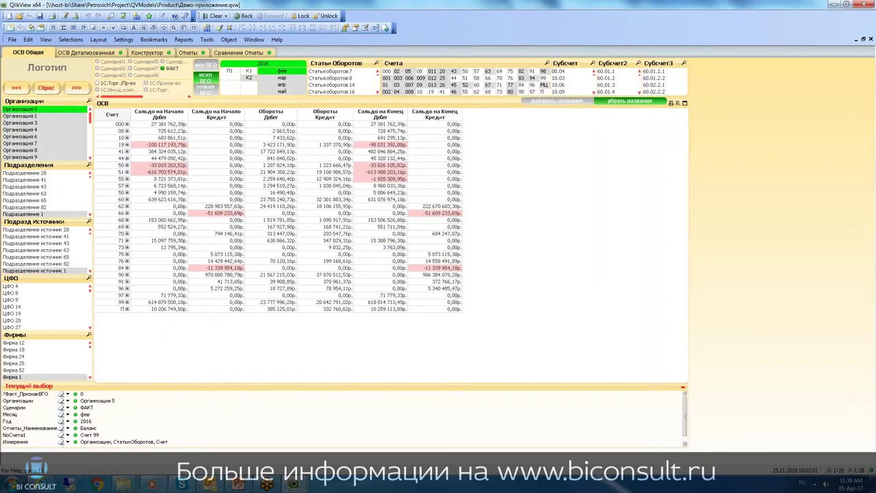
click(51, 112)
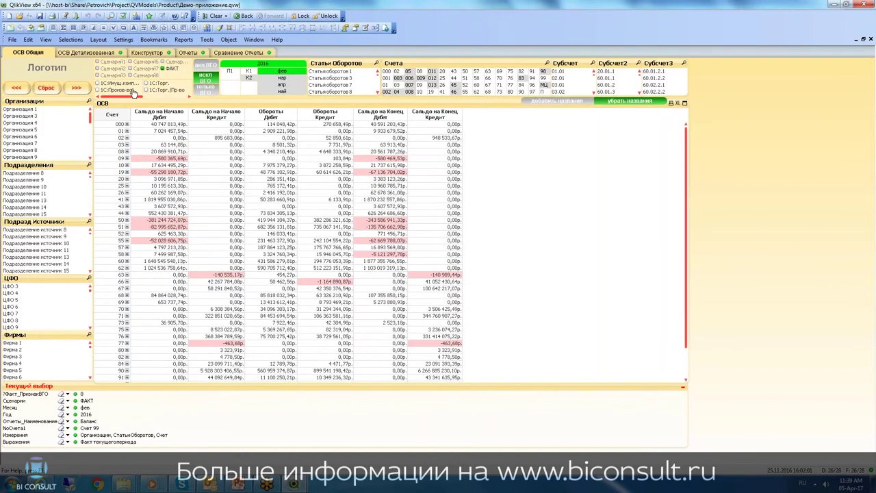
scroll(159, 91, down, 2)
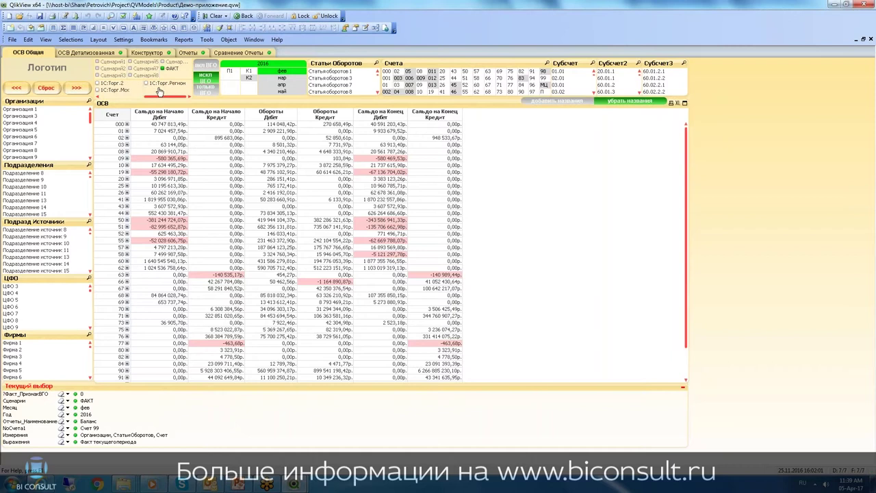
scroll(159, 91, up, 3)
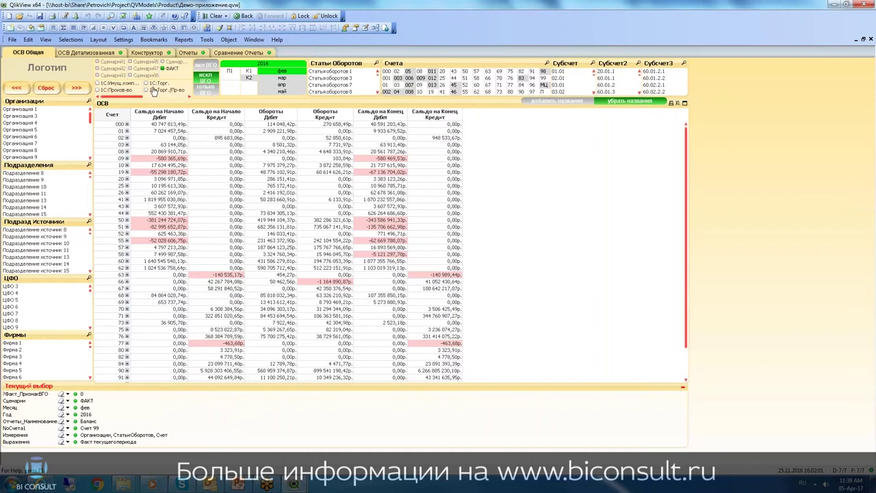
click(158, 83)
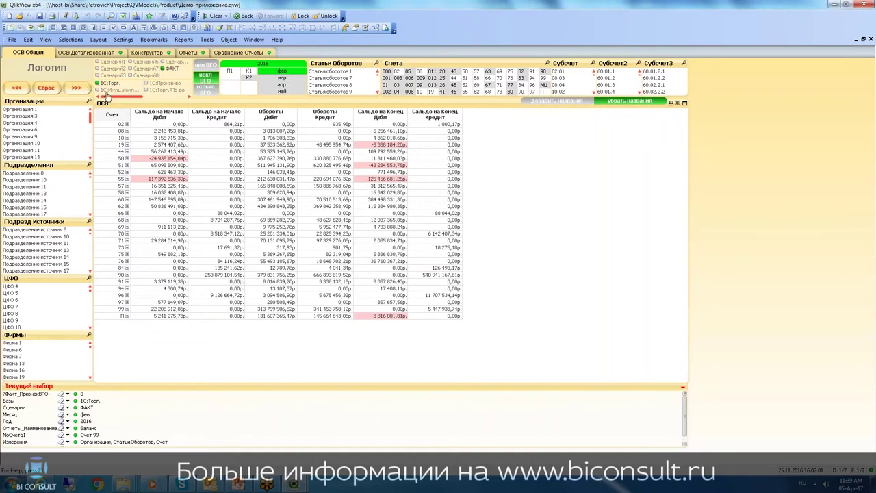
click(106, 84)
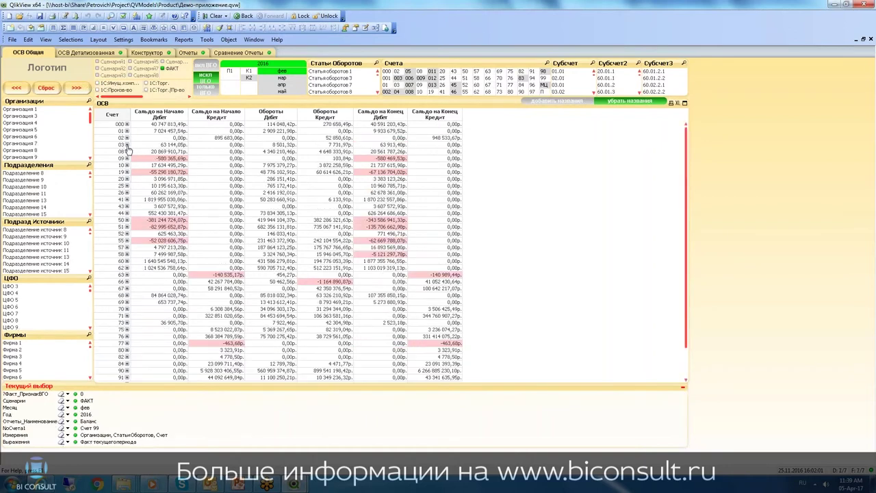
Step: Drill down account 08 in the ОСВ through its subaccounts, expanding 08.03, and clear the selections
click(123, 151)
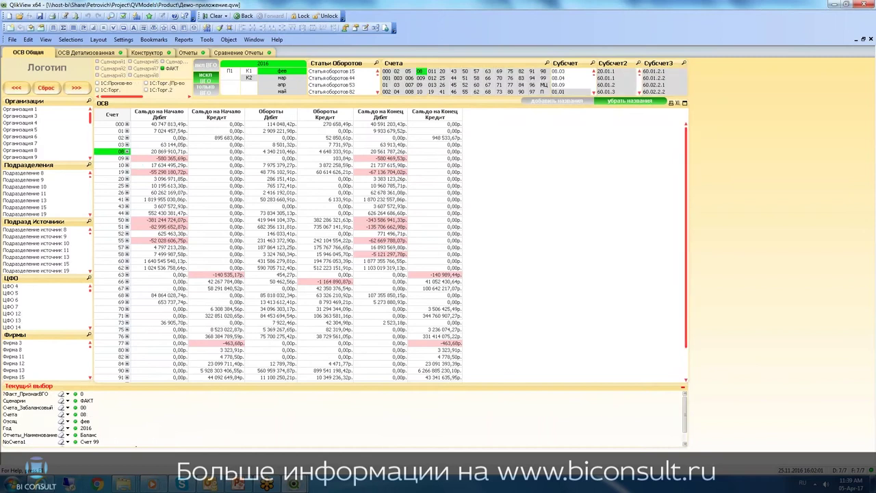
click(127, 125)
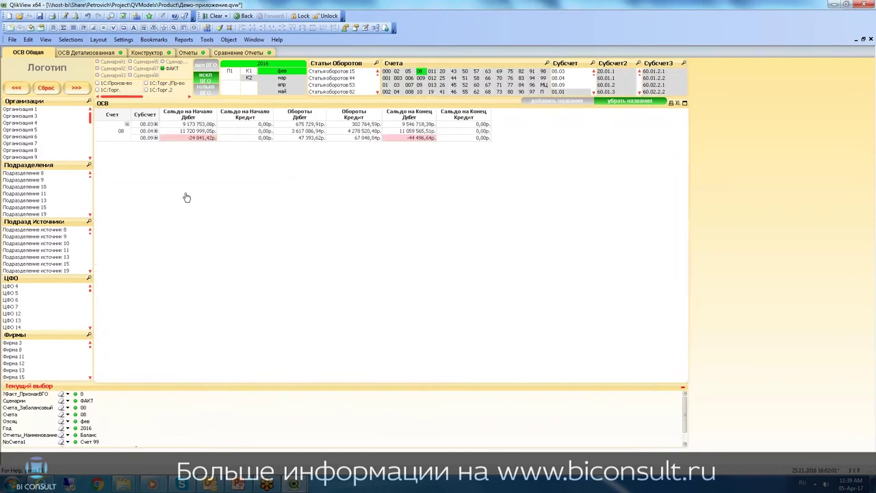
click(156, 124)
click(214, 17)
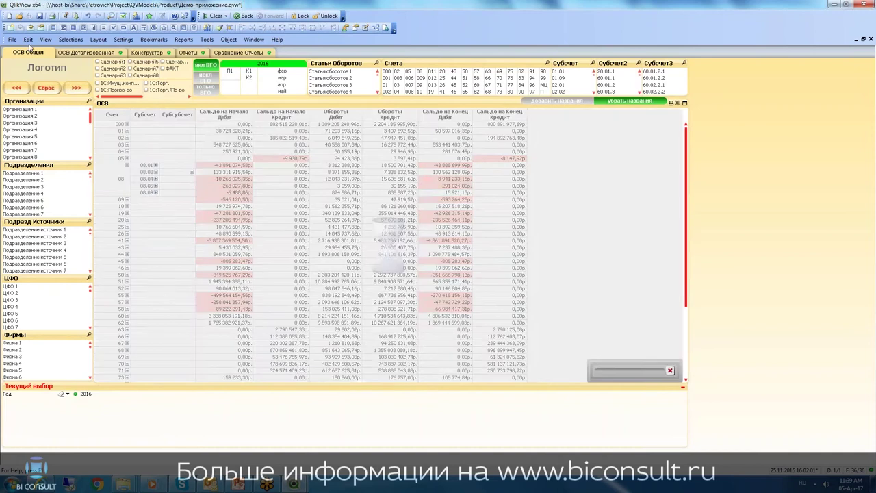
Step: On the ОСВ Детализированная sheet, show the ОСВ for Счет 44 and filter it by Подразделение 2
key(ctrl+Tab)
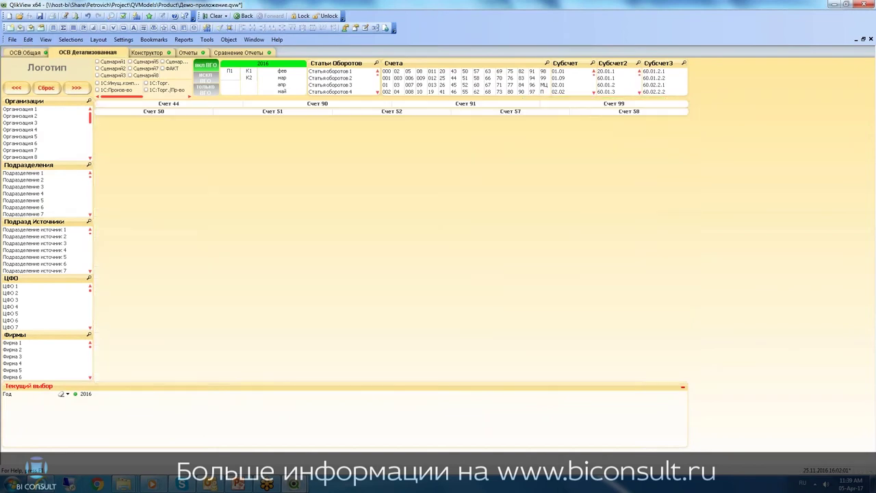
click(212, 104)
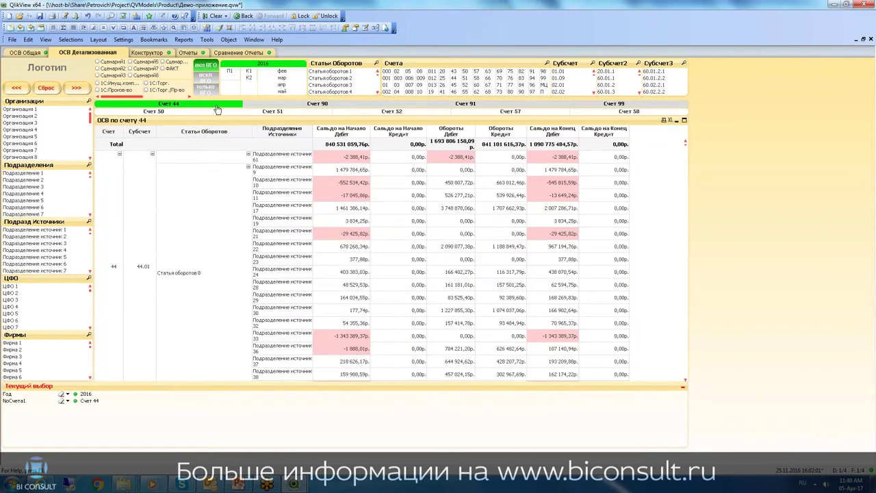
scroll(245, 264, down, 6)
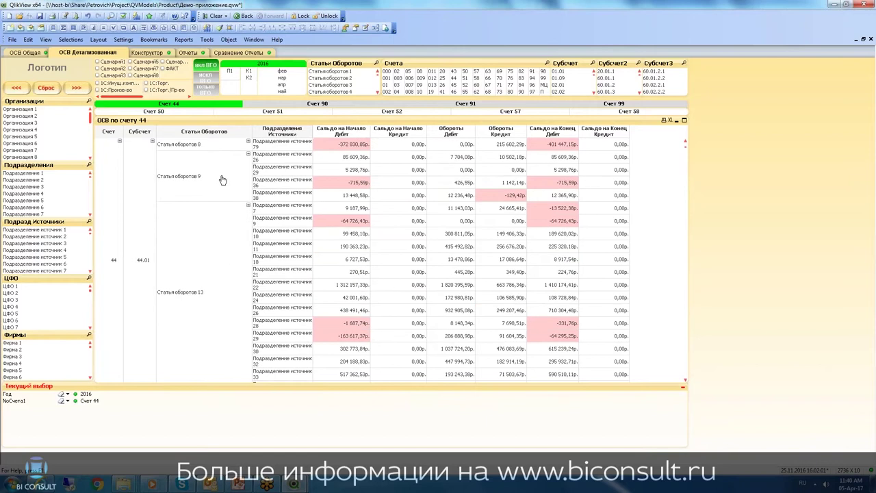
scroll(244, 285, down, 6)
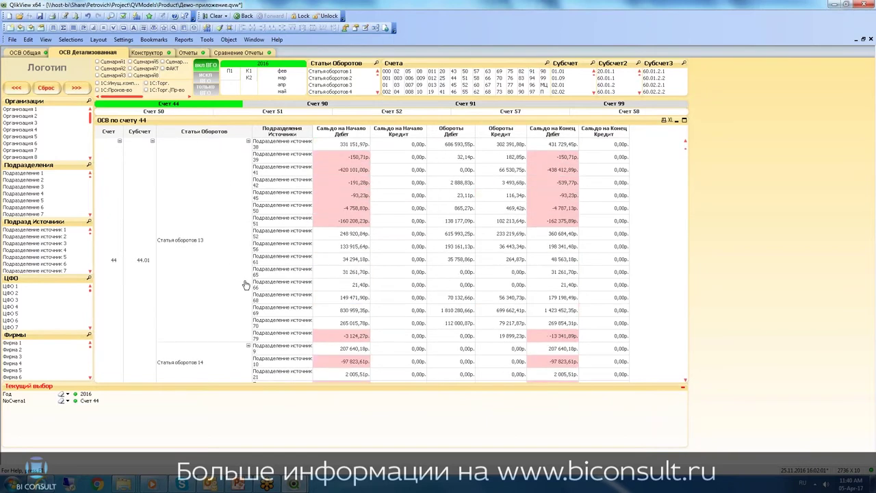
scroll(244, 285, down, 15)
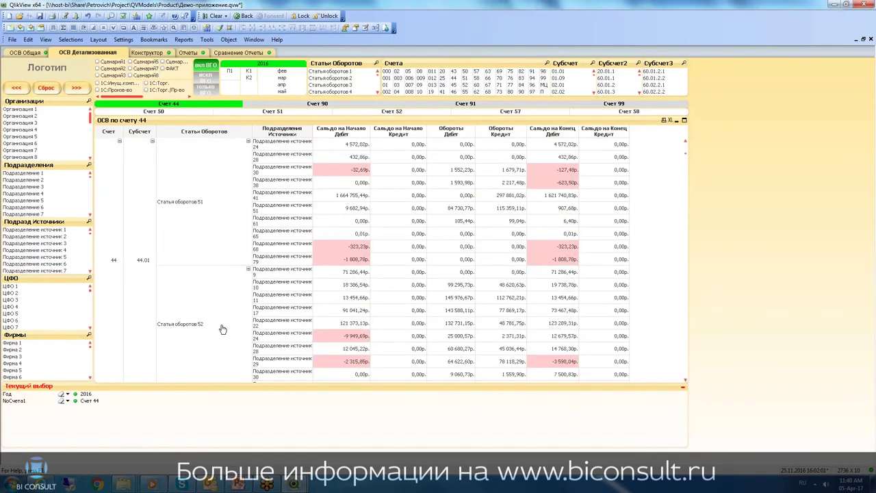
click(23, 179)
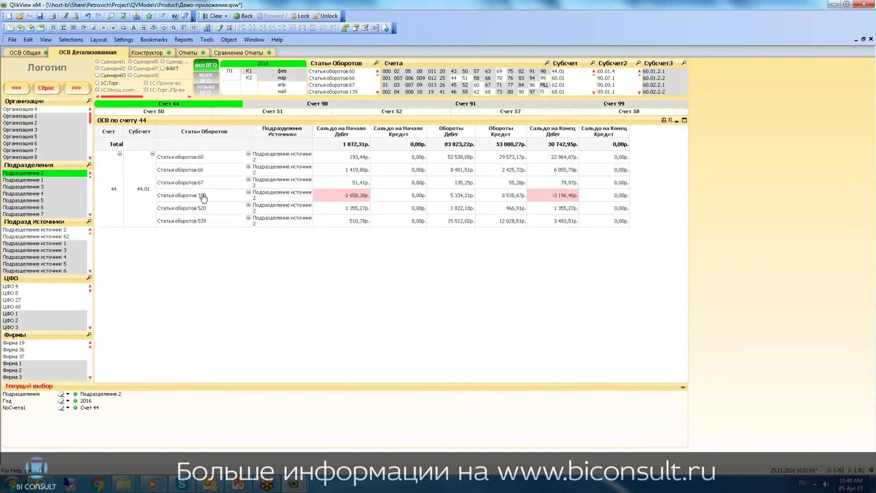
Step: Clear the Подразделение 2 filter and look through the ОСВ for Счет 44 across all Подразделения
click(52, 175)
scroll(392, 252, down, 10)
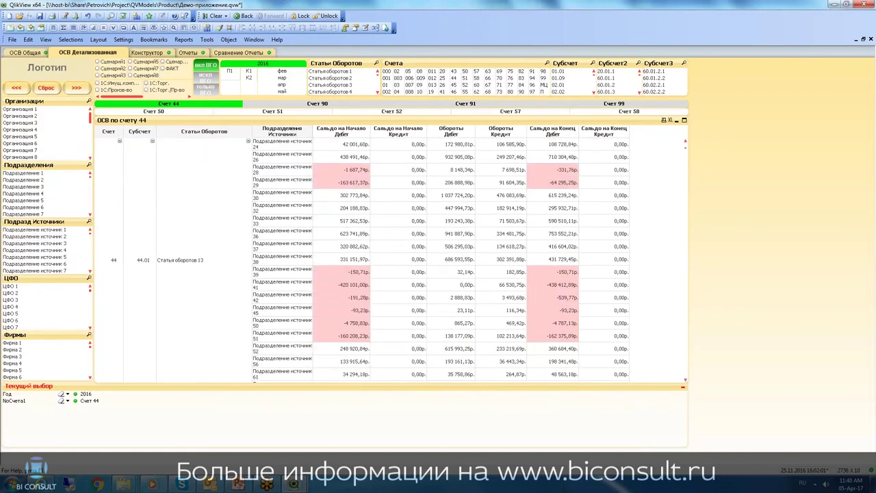
Step: On the Конструктор sheet, build a table from Счет, Статьи Оборотов and Подразделения with Факт текущего периода and План текущего периода
click(148, 52)
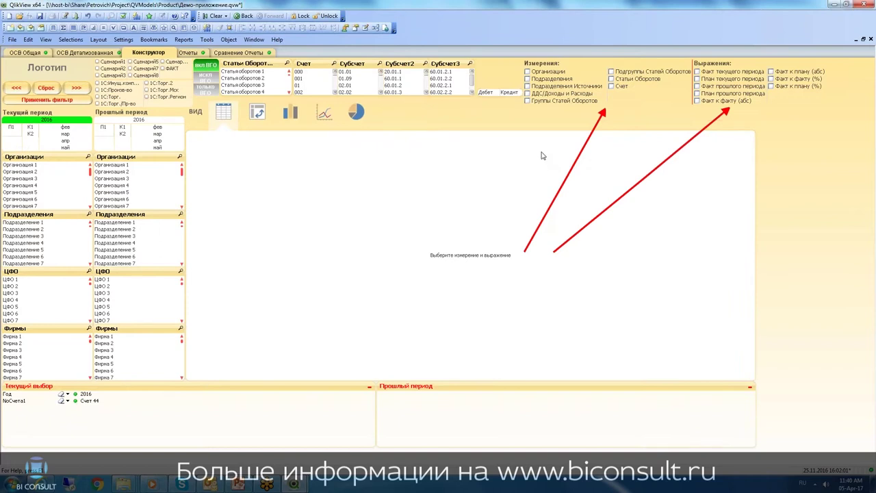
click(619, 87)
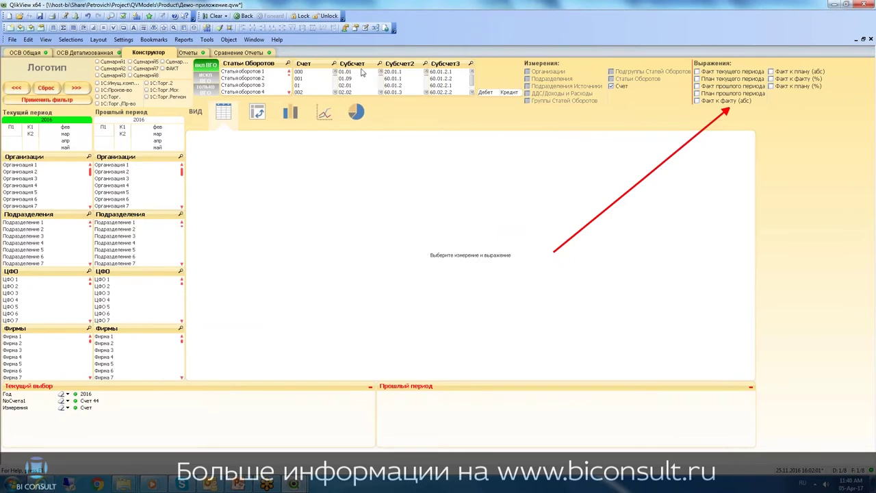
click(637, 81)
click(717, 72)
click(715, 79)
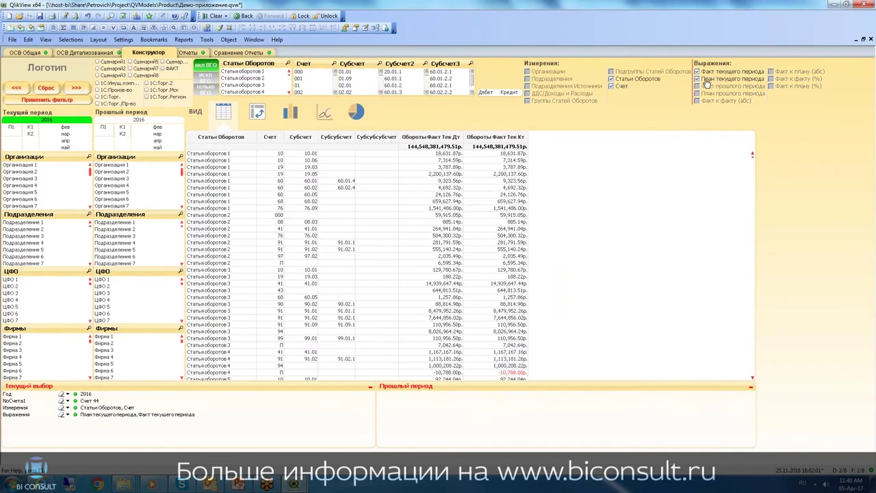
click(552, 80)
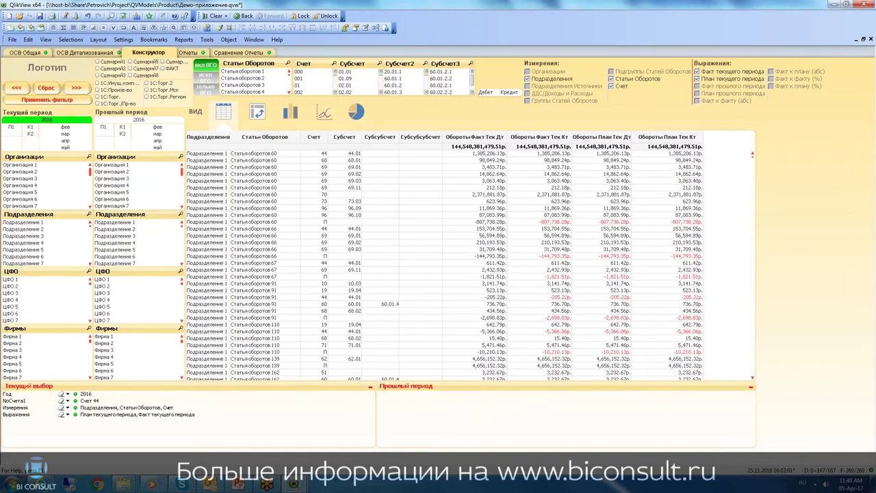
Step: Filter the Конструктор table by Счет 91 and Субсчет 91.01 and look through its rows
scroll(310, 90, down, 2)
click(309, 79)
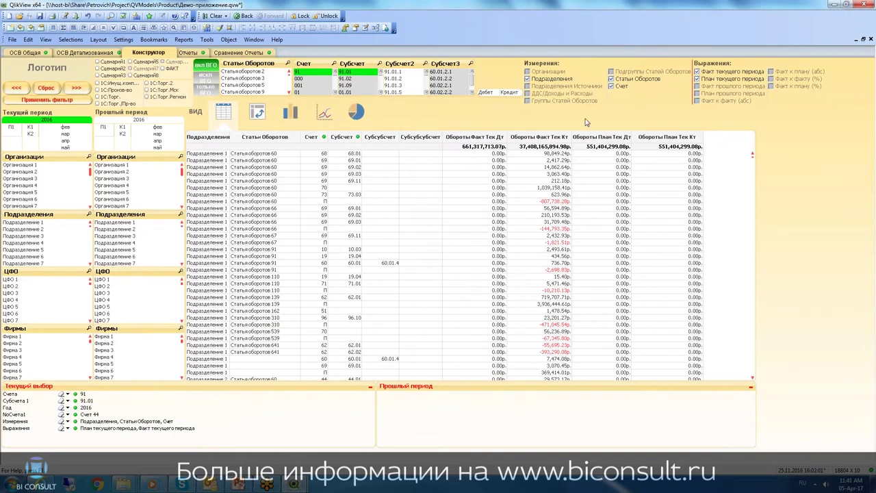
scroll(605, 240, down, 10)
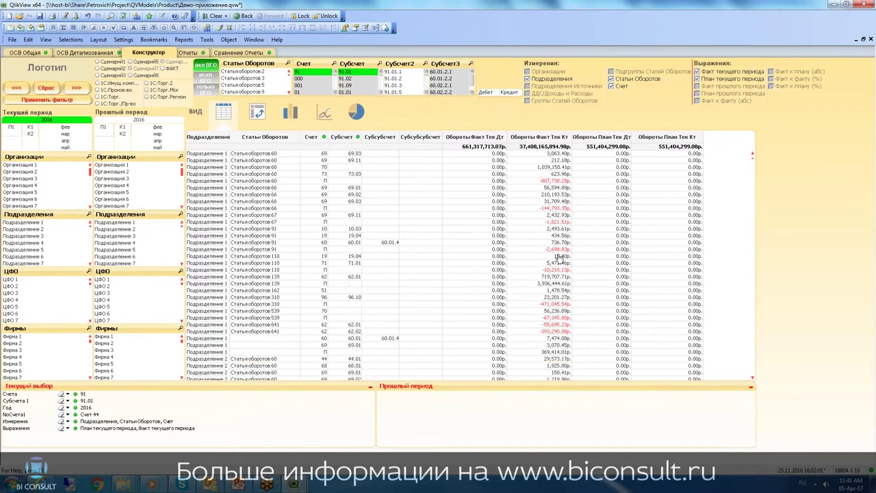
Step: Remove the План текущего периода expression, limit the table to Кредит turnovers, and look through its rows by Подразделение
click(697, 79)
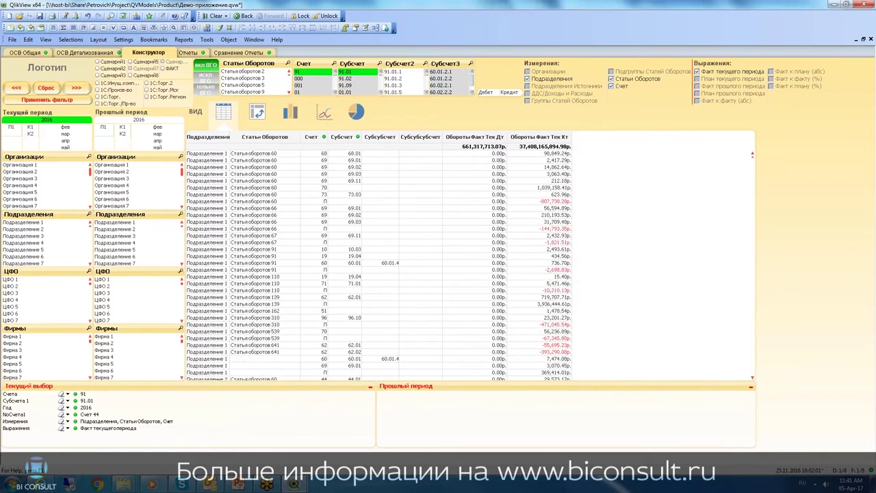
click(507, 91)
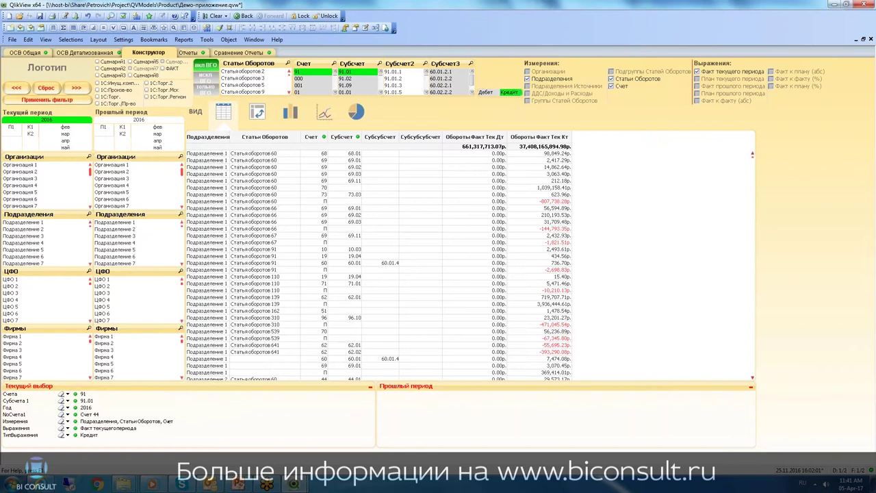
scroll(401, 196, down, 4)
scroll(466, 294, down, 10)
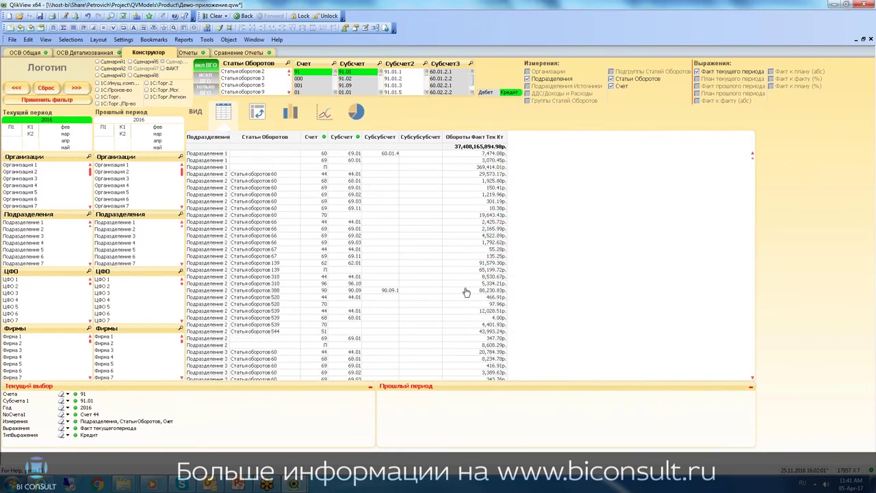
scroll(326, 240, down, 10)
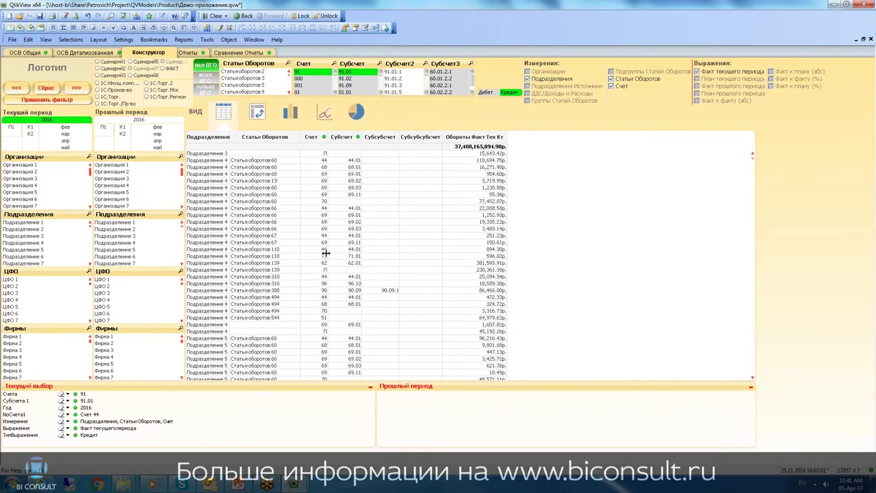
scroll(329, 284, down, 10)
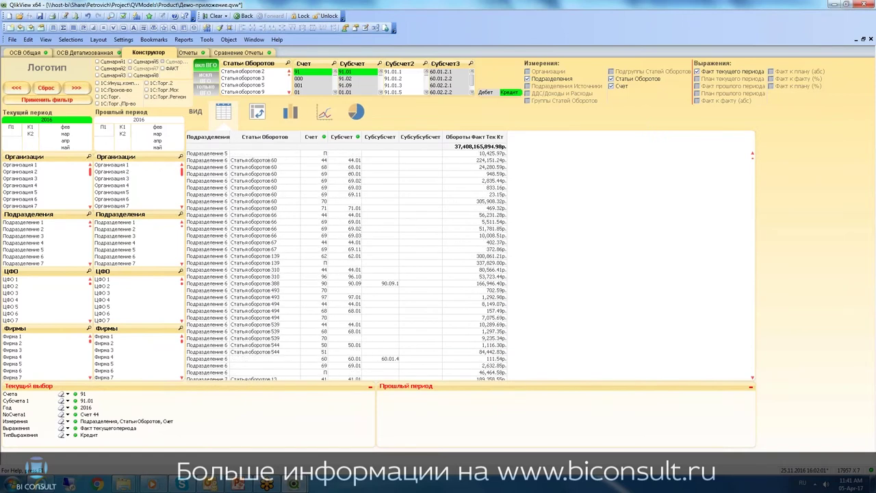
scroll(333, 294, down, 10)
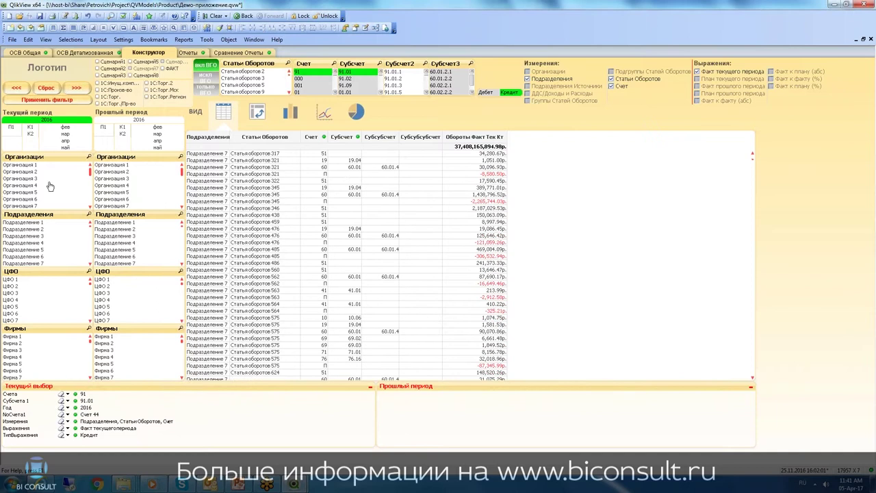
scroll(279, 277, down, 8)
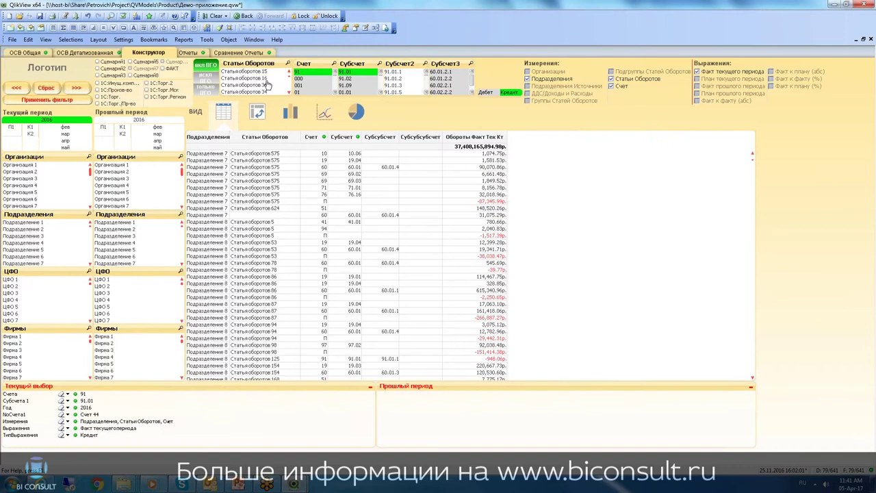
Step: Filter the table by Статья оборотов 16 and look through the resulting rows
click(260, 78)
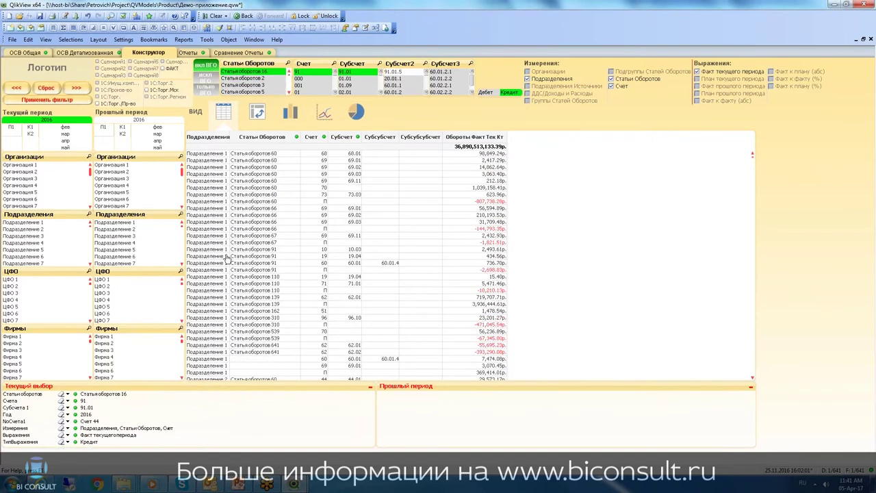
scroll(282, 275, down, 15)
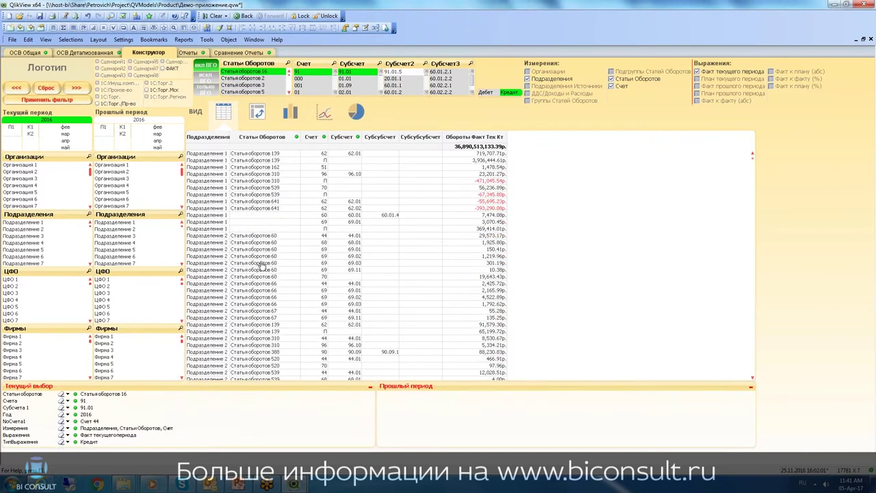
scroll(260, 266, down, 9)
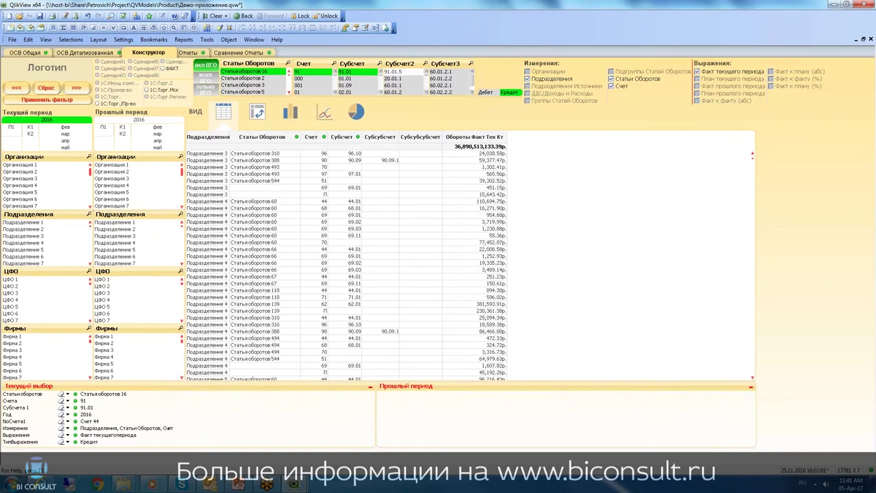
Step: Show the data as a pivot table grouped first by Статьи Оборотов, with Статья оборотов 2 expanded and the Счет dimension removed
click(257, 111)
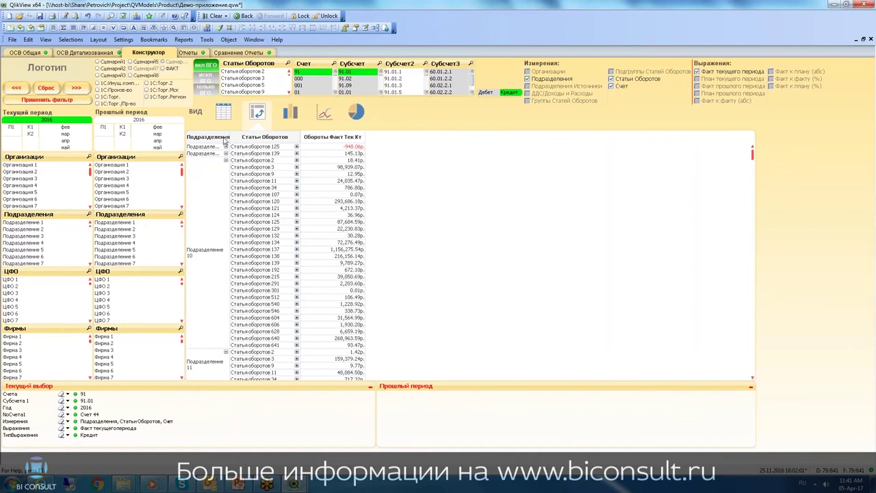
drag(225, 141, 389, 146)
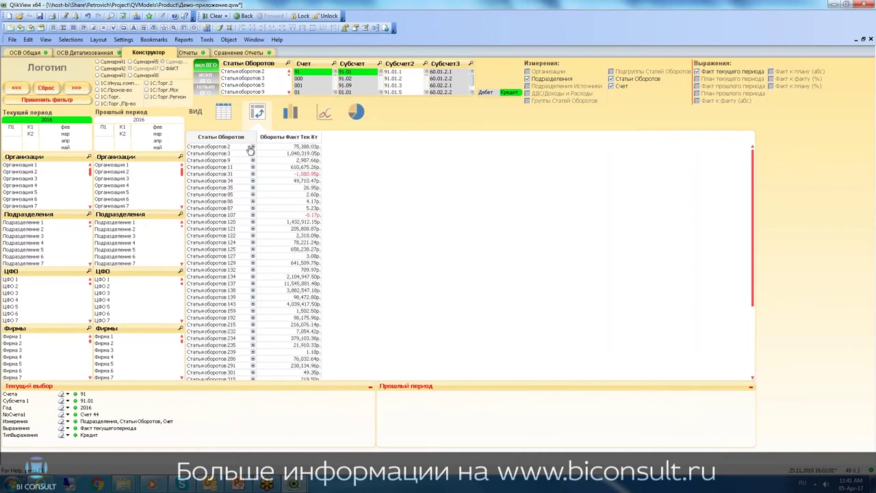
click(254, 148)
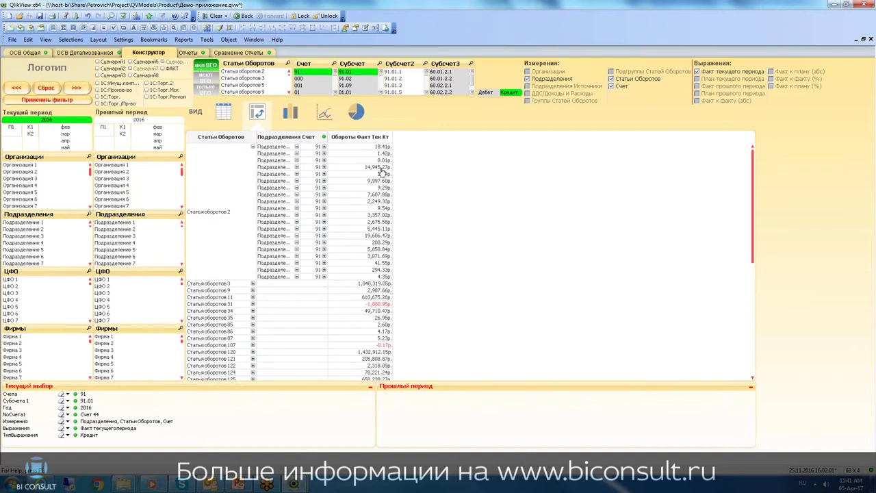
click(611, 86)
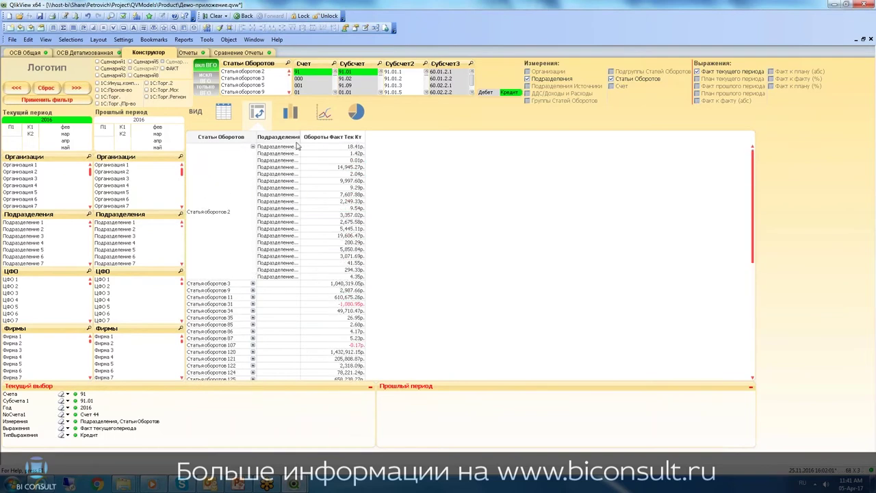
Step: Filter the pivot table by Статья оборотов 3, expand it by Подразделения, and display the data as a bar chart
click(262, 78)
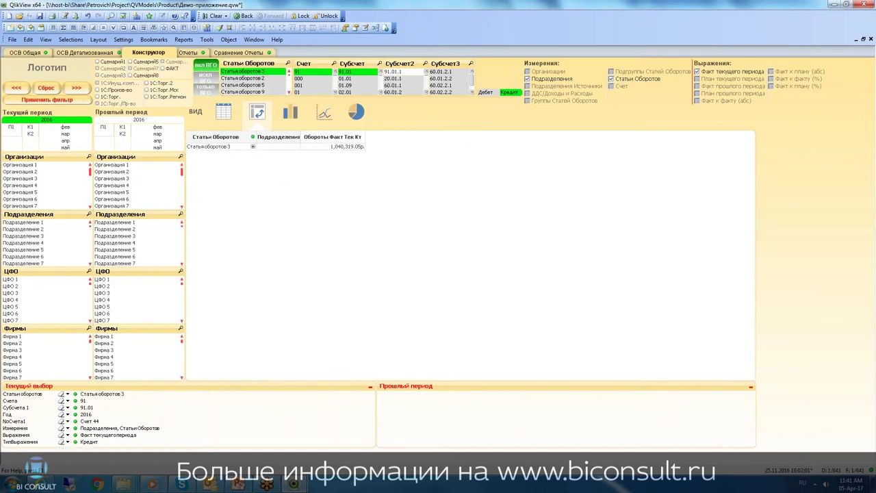
click(252, 146)
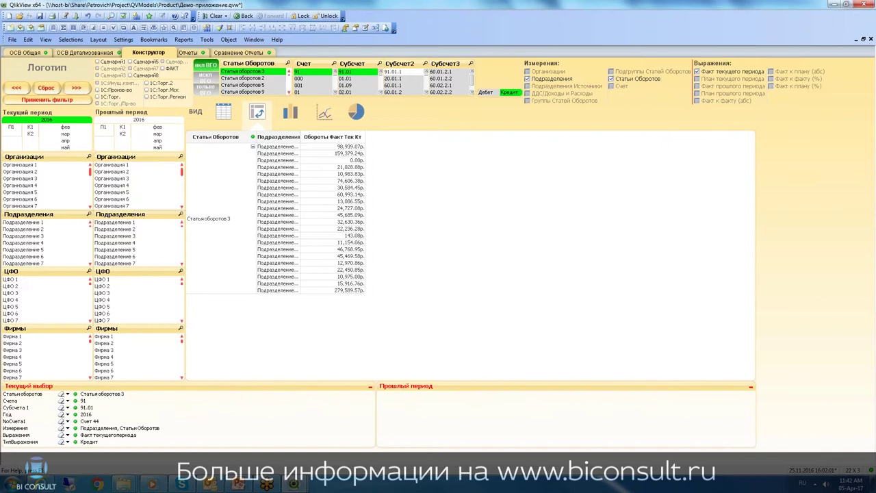
click(290, 112)
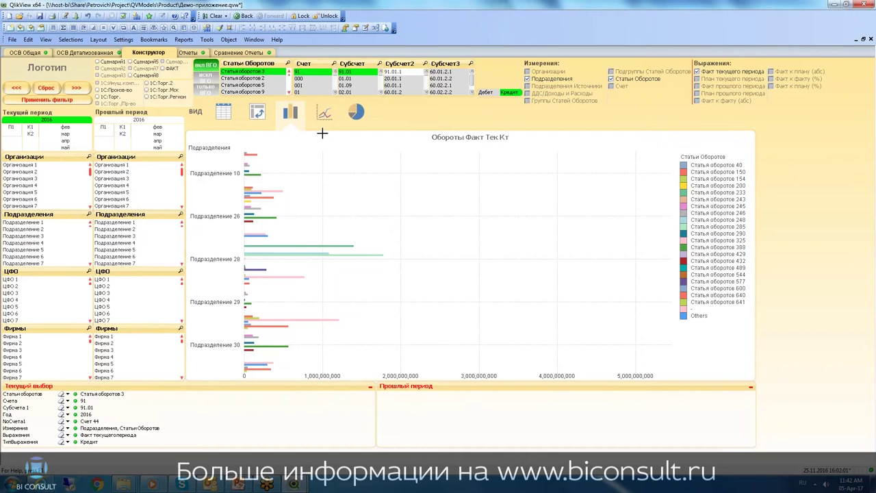
Step: Switch to the Отчеты sheet, look at the list of available reports, and clear all current selections
click(188, 54)
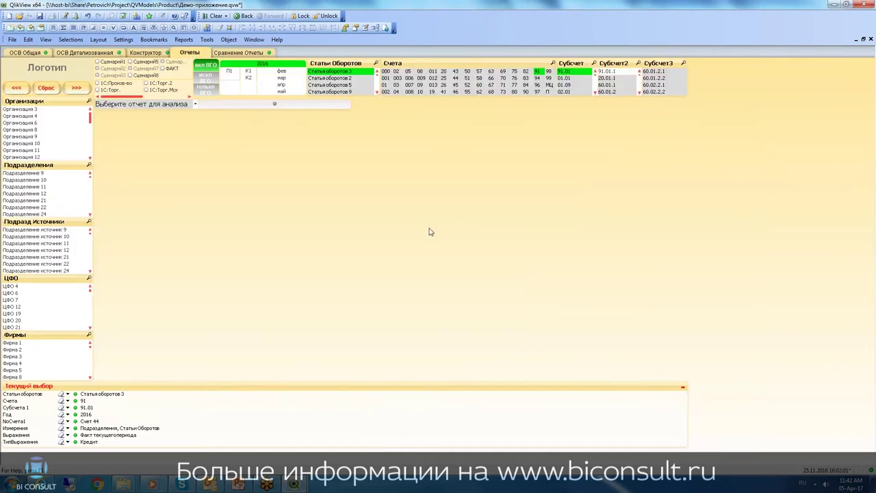
click(177, 108)
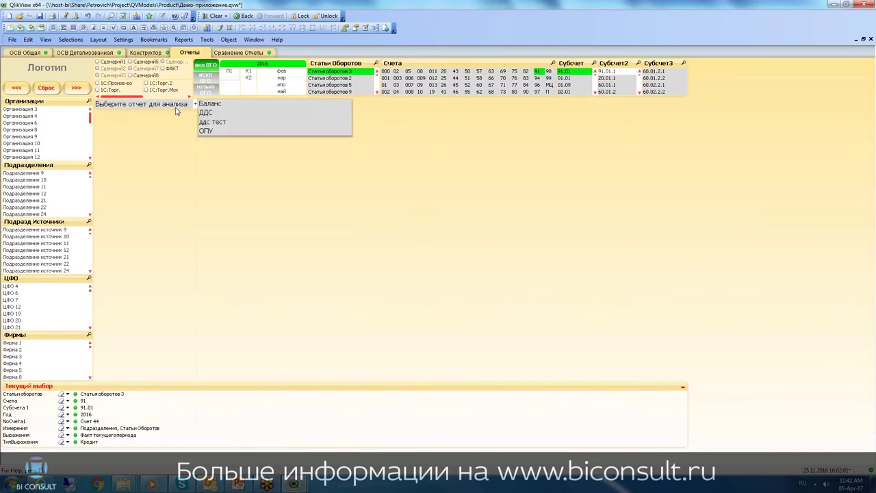
click(404, 140)
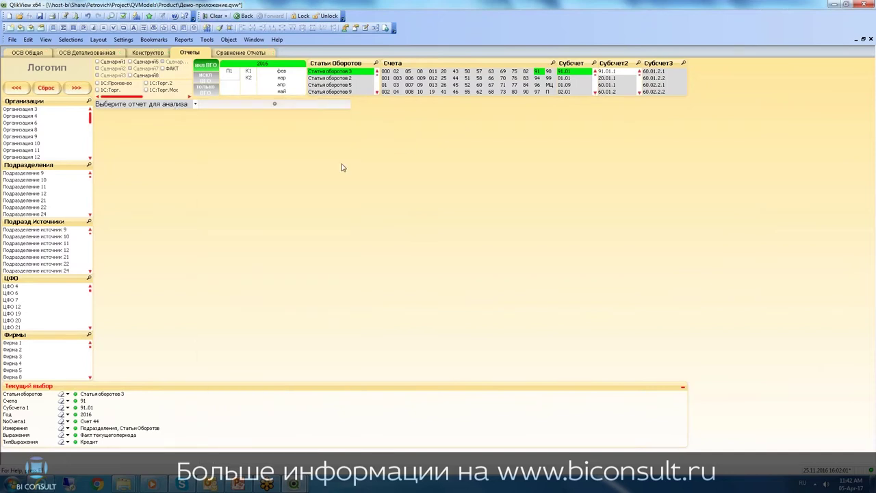
Step: Choose the ДДС report for analysis, look through its items, and clear the report selection
click(274, 104)
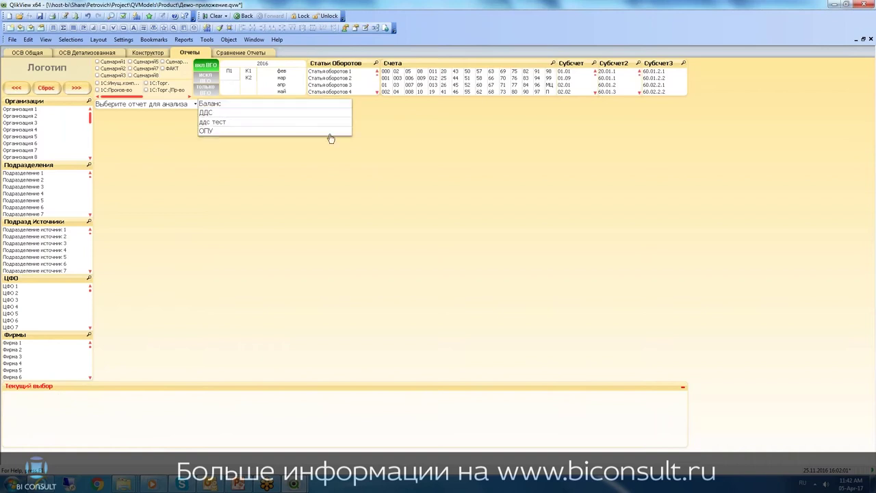
click(239, 114)
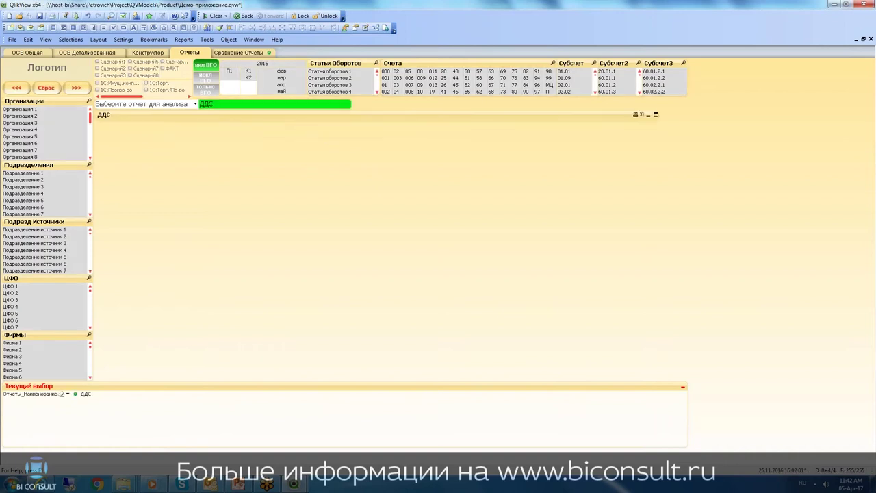
scroll(277, 236, down, 15)
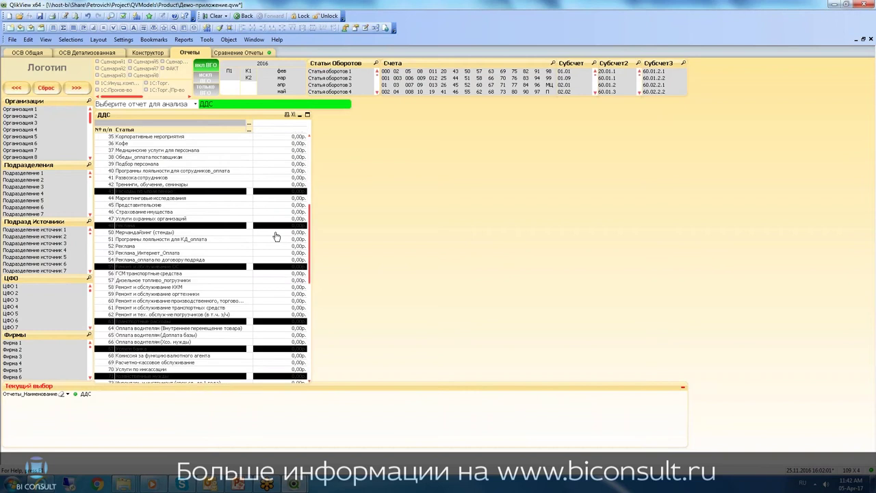
click(242, 105)
Step: Choose the ОПУ report for analysis and clear the selection again
click(261, 105)
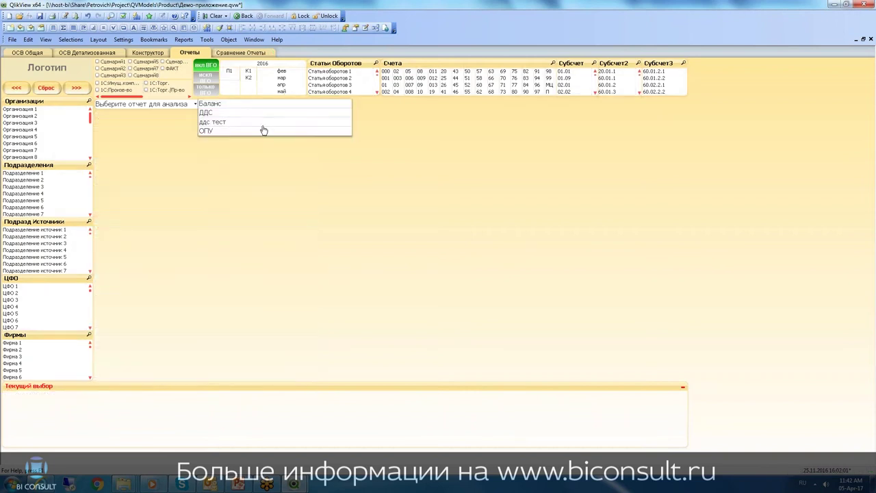
click(239, 131)
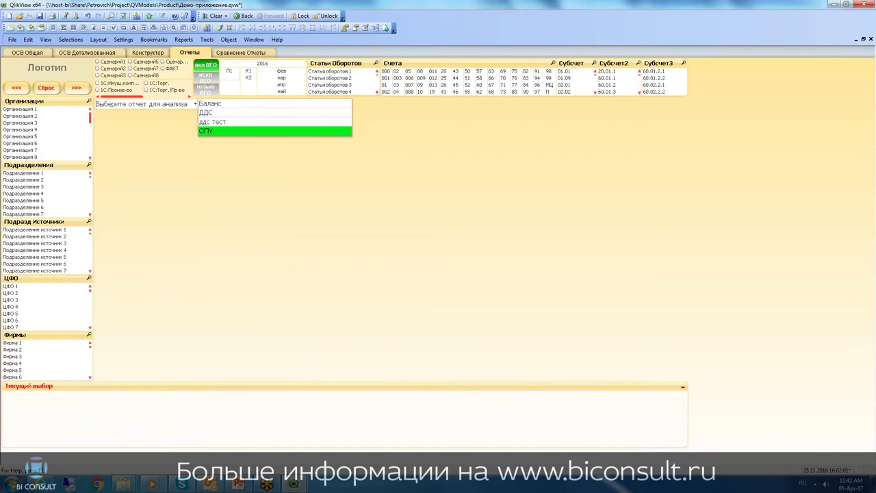
click(241, 104)
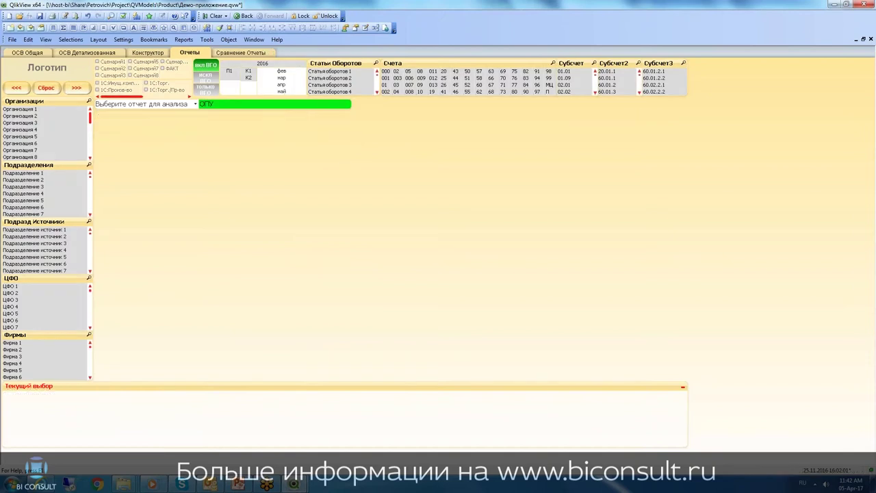
Step: Show the Баланс report for analysis
click(257, 104)
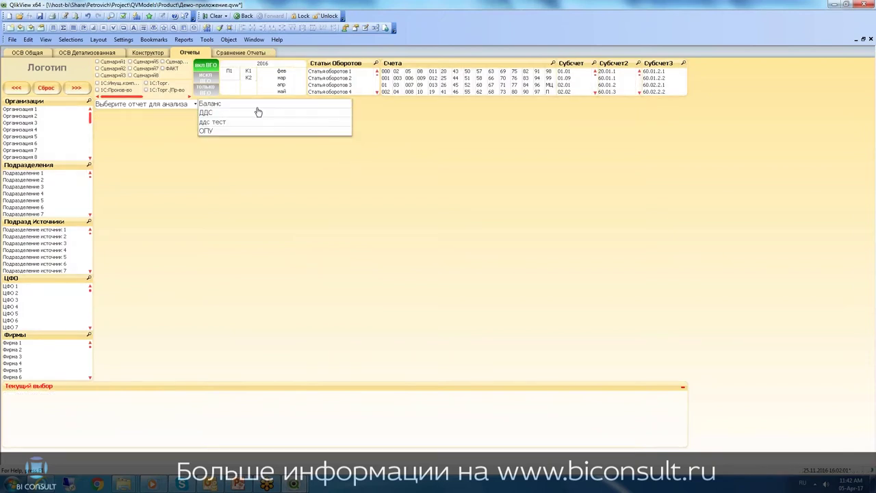
click(258, 105)
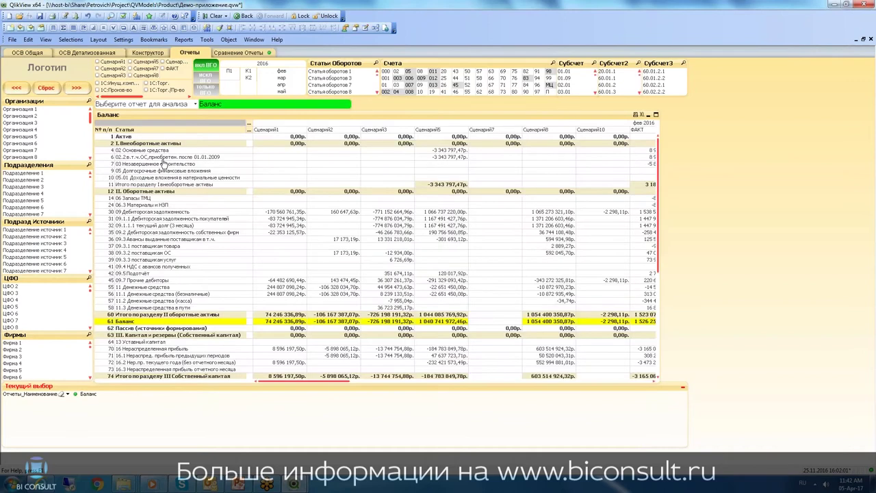
Step: Filter the Баланс report to the ФАКТ scenario and the month фев, and look through its items
scroll(405, 231, down, 3)
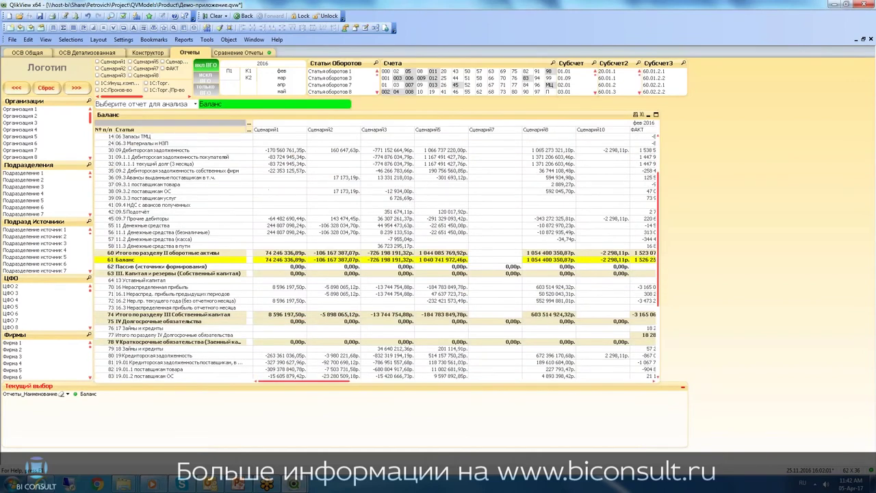
click(173, 70)
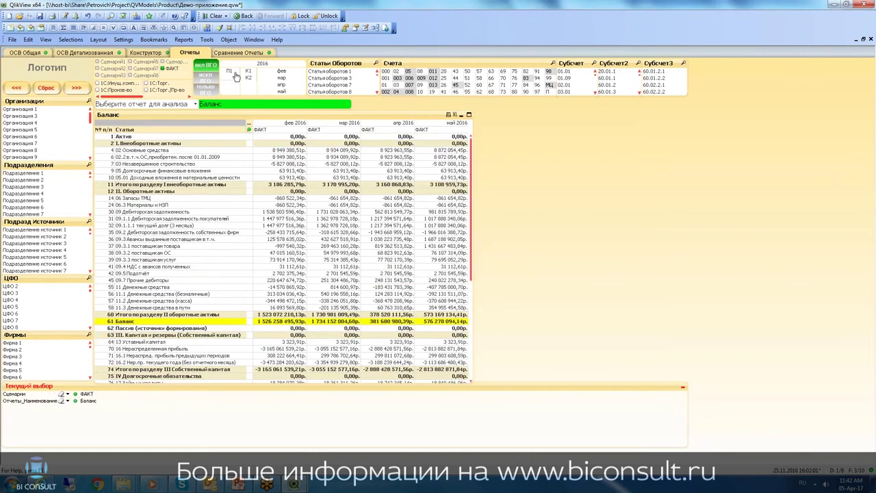
click(286, 72)
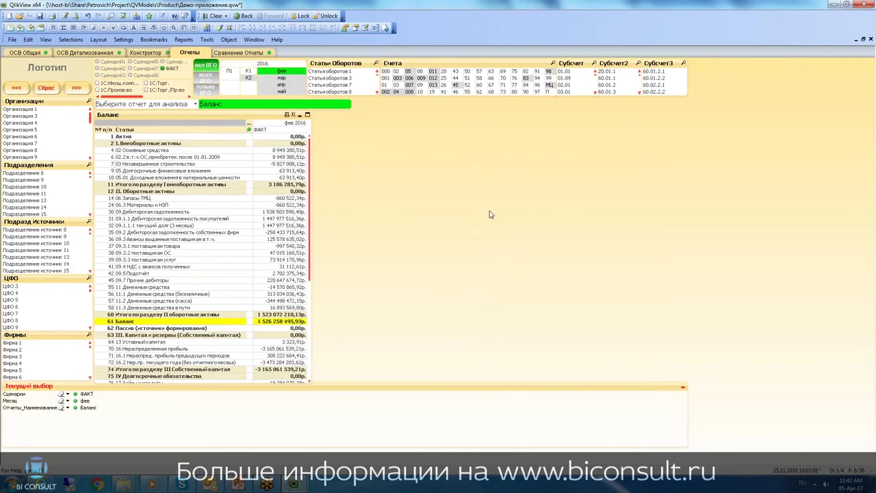
scroll(270, 219, down, 8)
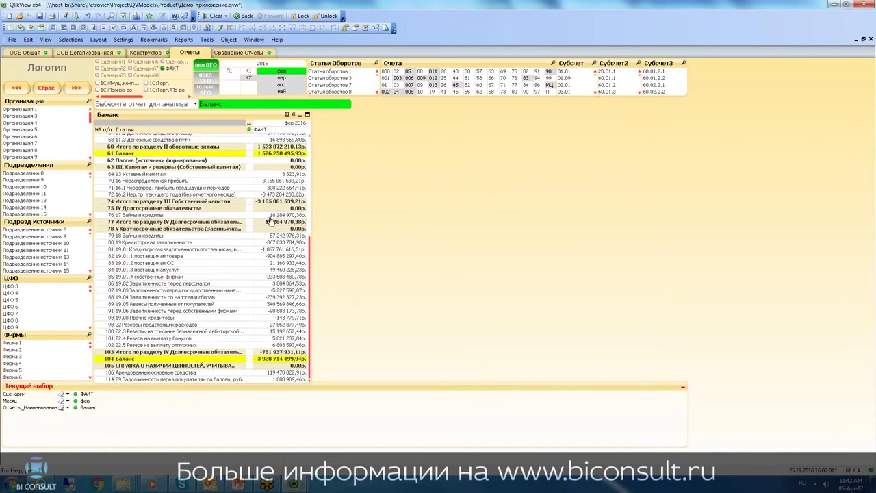
scroll(264, 234, up, 8)
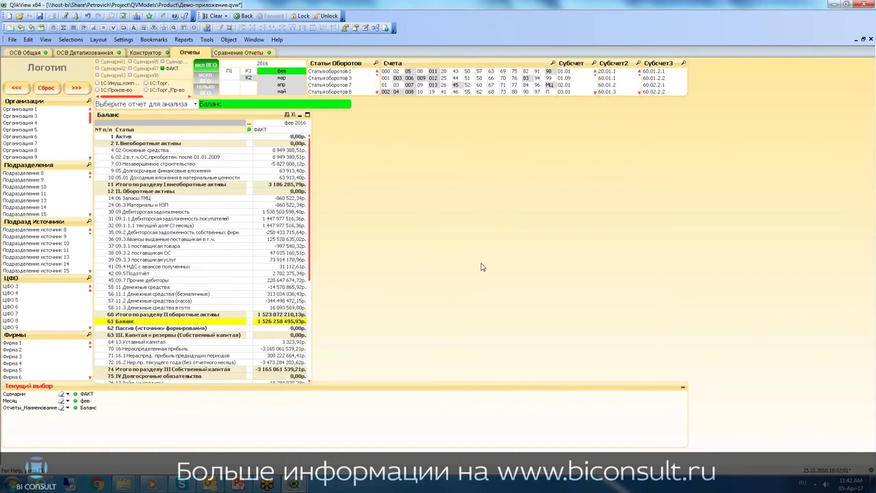
Step: Close Демо-приложение without saving, switch to the Product folder in Windows Explorer, and open the QlikView document Формула для отчета (union)
click(871, 39)
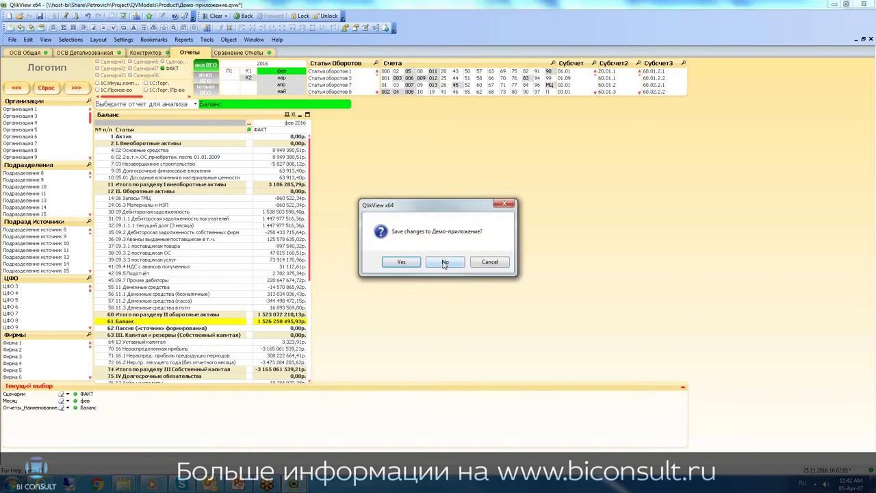
click(443, 262)
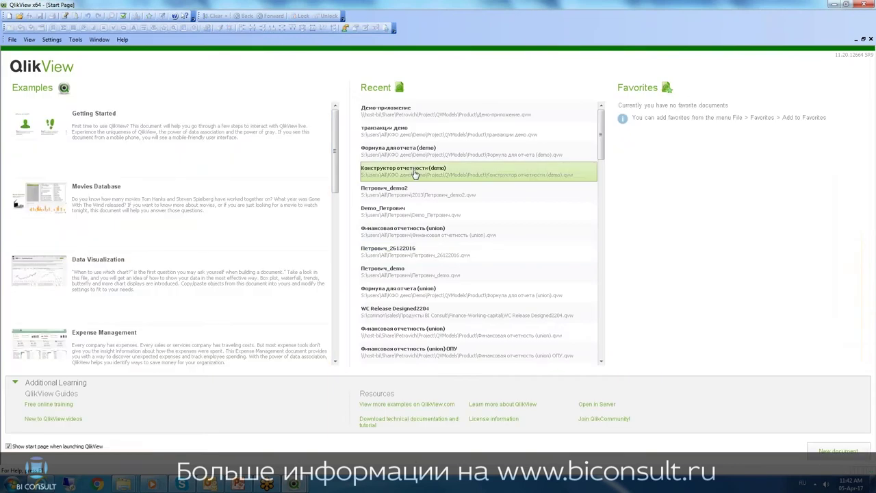
mouse_move(123, 484)
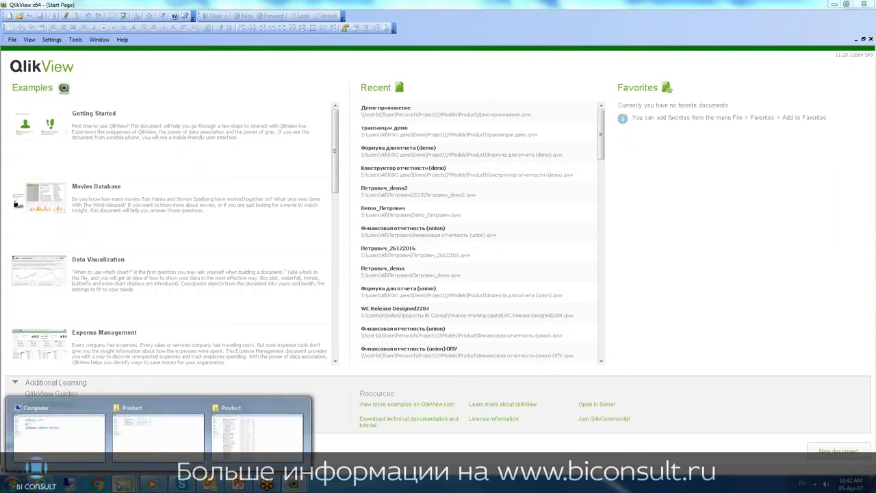
click(151, 447)
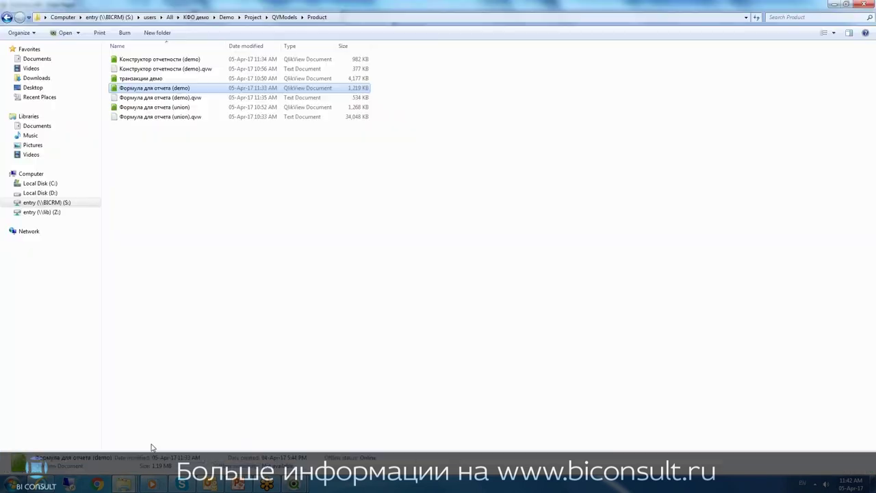
click(158, 109)
double_click(157, 110)
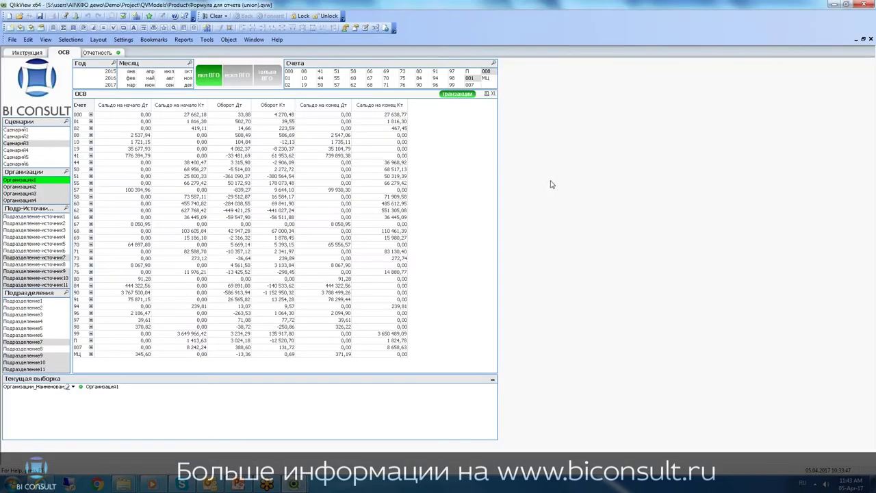
Step: Switch to the Отчетность sheet and choose the report Баланс (с 2017 года) for analysis
click(97, 53)
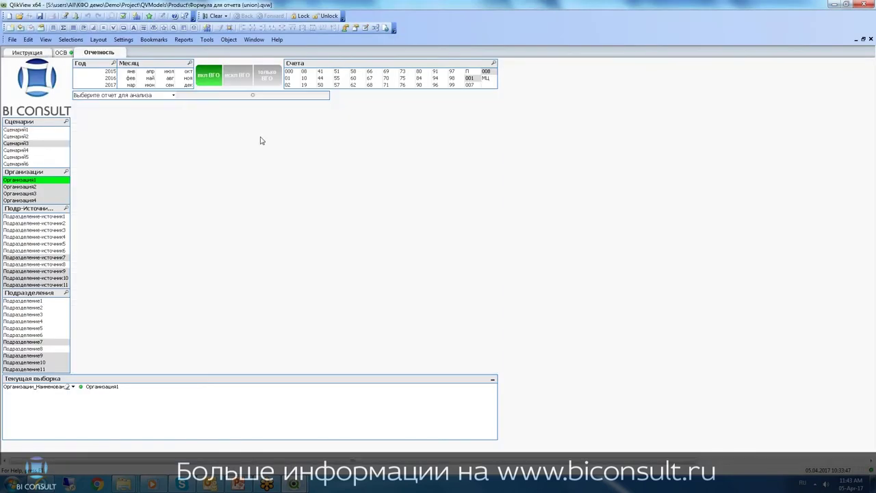
click(150, 98)
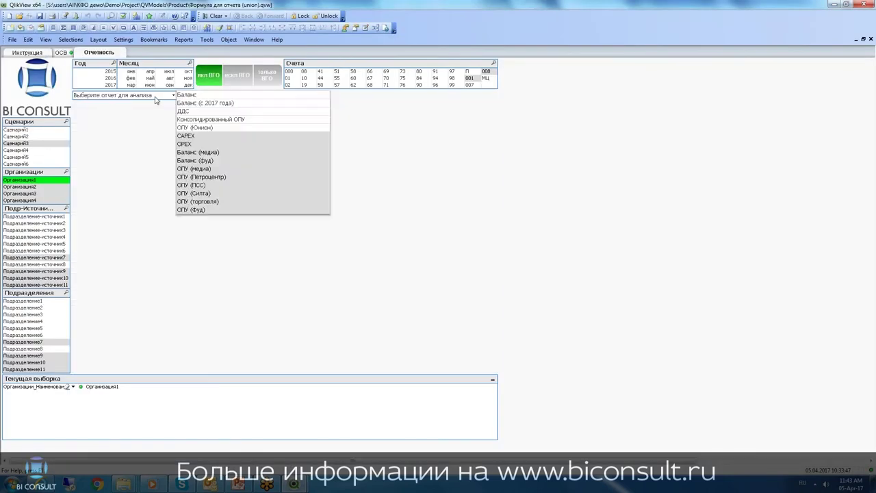
click(225, 103)
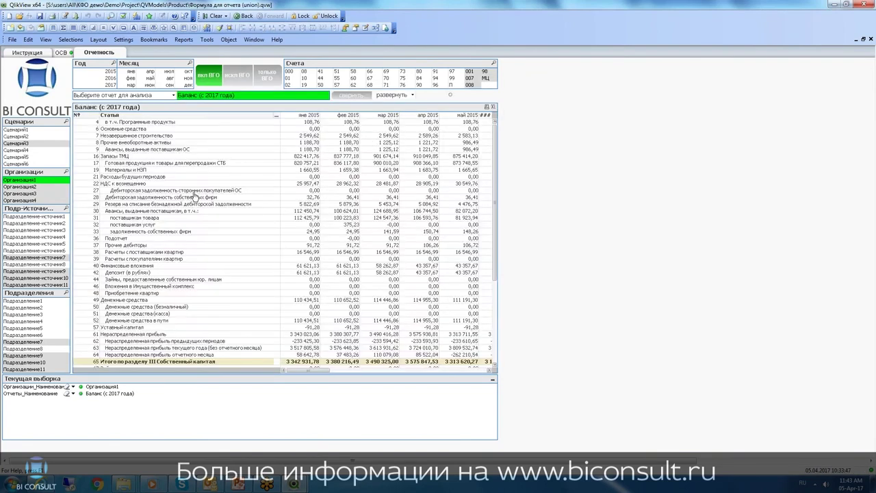
Step: Filter the Баланс (с 2017 года) report to янв 2016 and look through its items
click(111, 78)
click(131, 71)
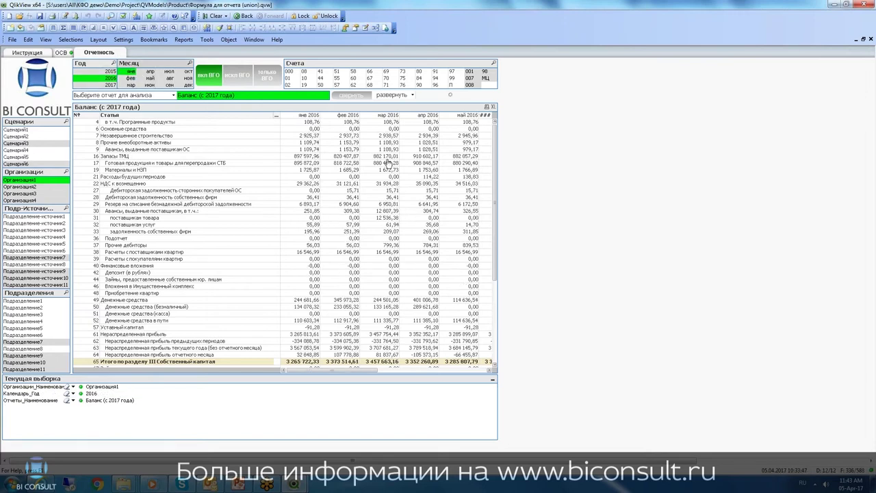
scroll(260, 259, down, 10)
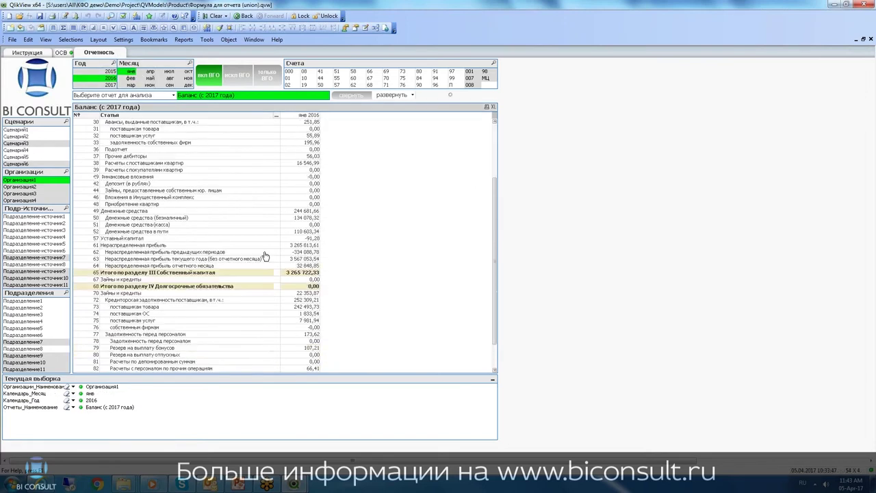
scroll(253, 265, up, 4)
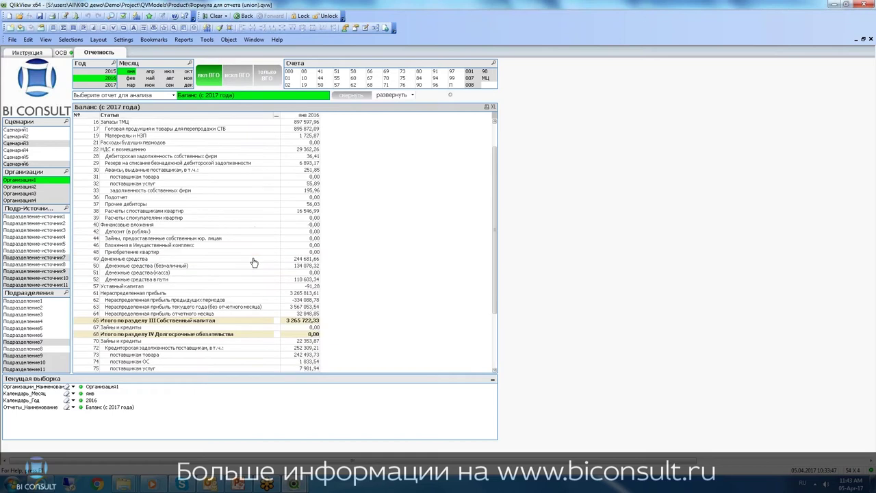
Step: Filter the report to Сценарий2, view the composition of the item Дебиторская задолженность собственных фирм, and step back from that item selection
click(24, 137)
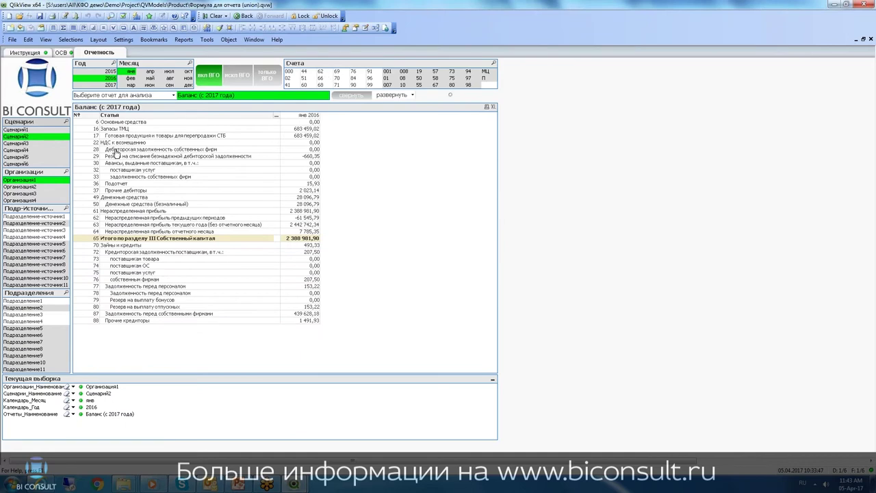
click(117, 150)
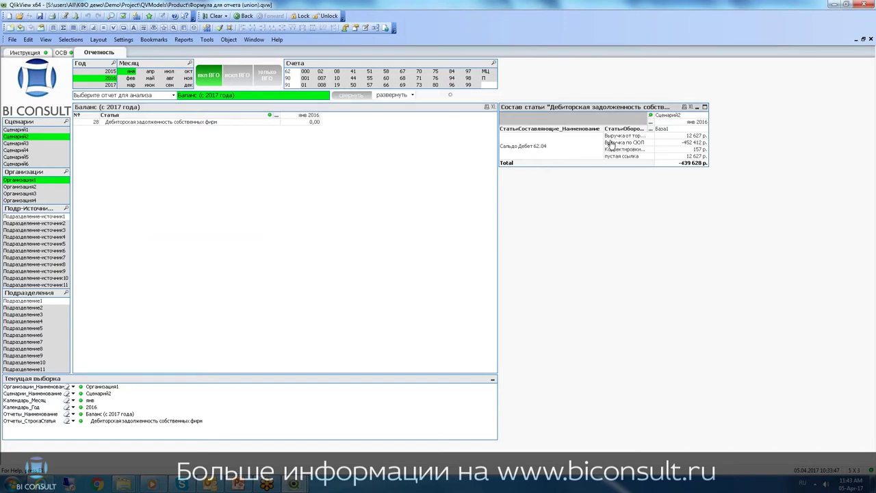
click(244, 16)
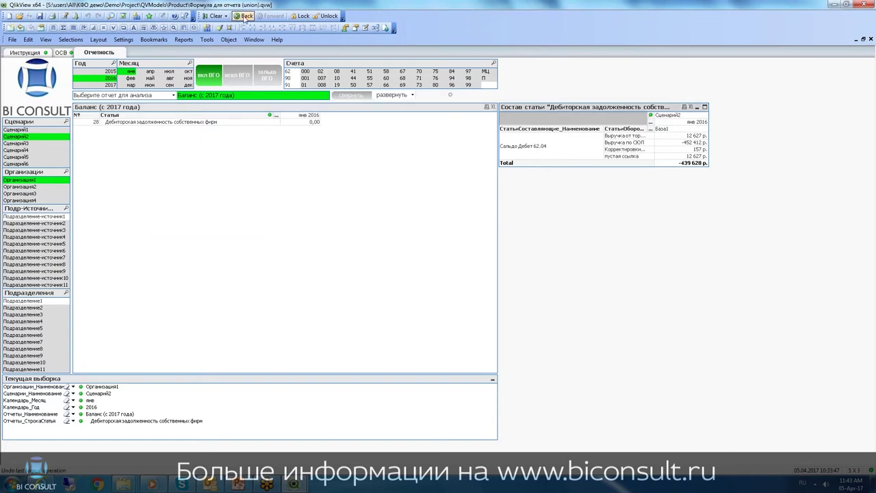